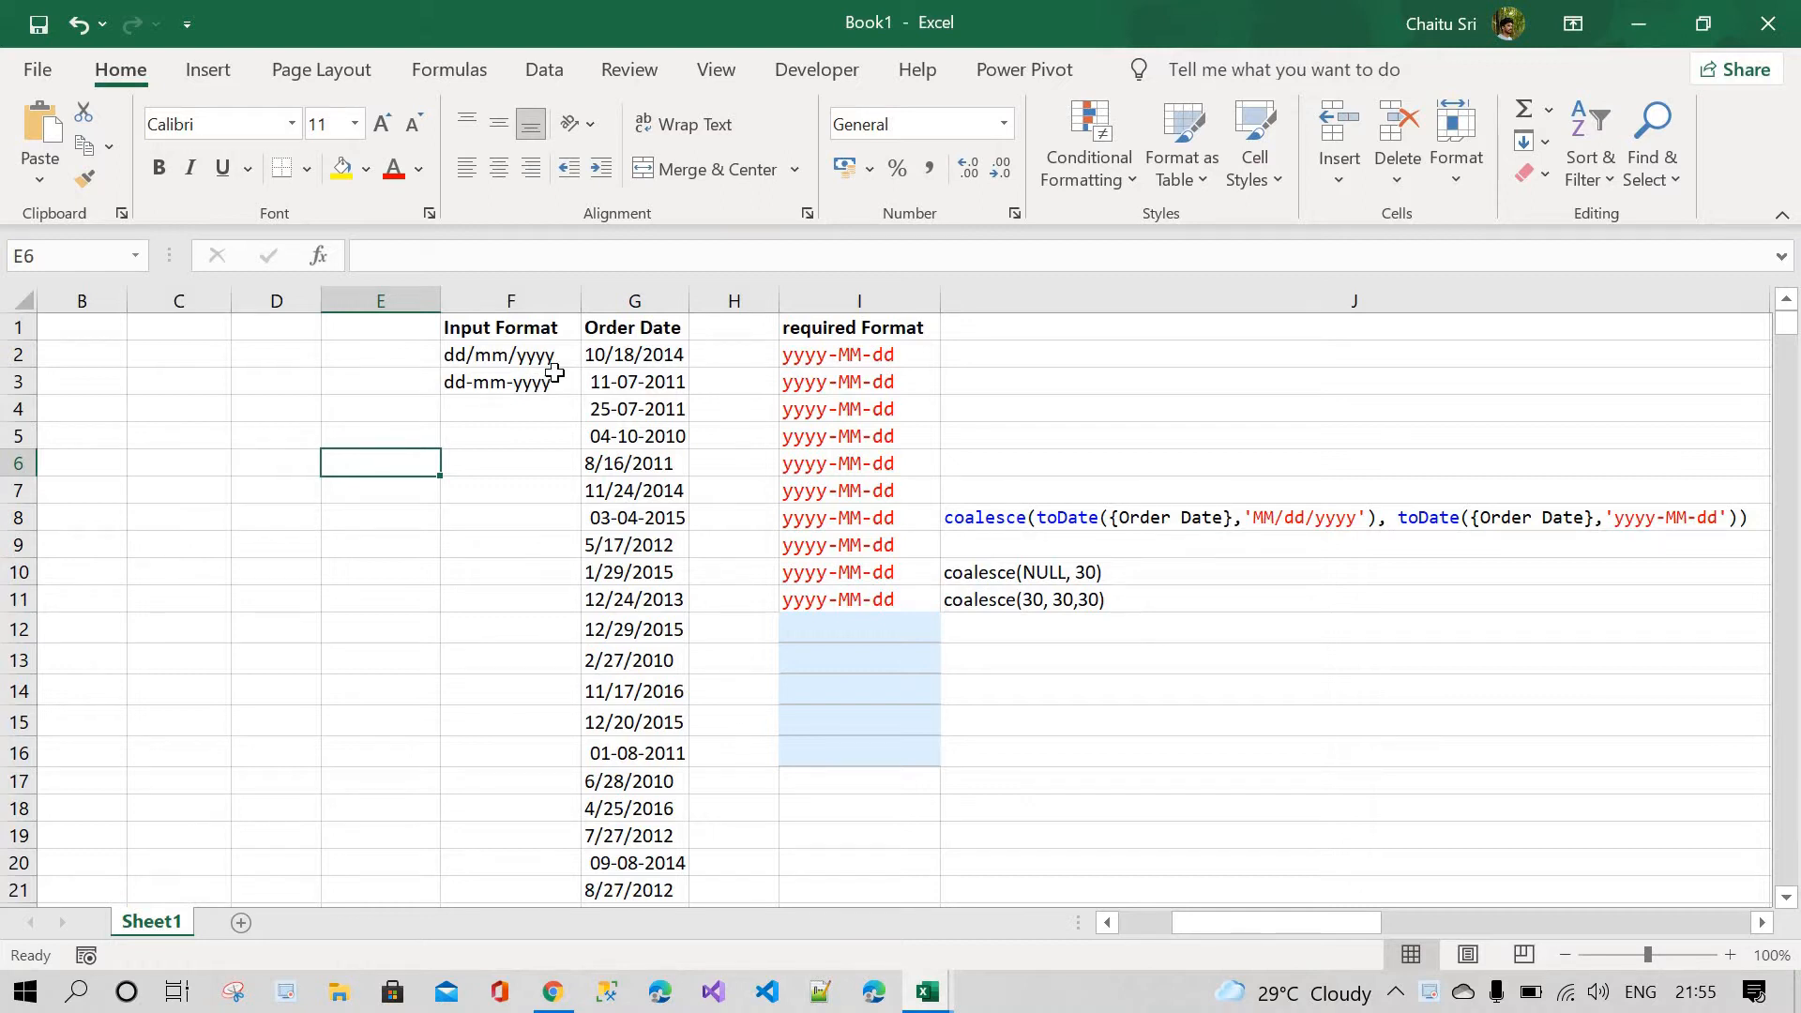
# - Review the input formats, Order Date values and required yyyy-MM-dd format listed in Book1
pyautogui.moveTo(484, 325); pyautogui.dragTo(508, 382)
pyautogui.click(436, 478)
pyautogui.click(634, 382)
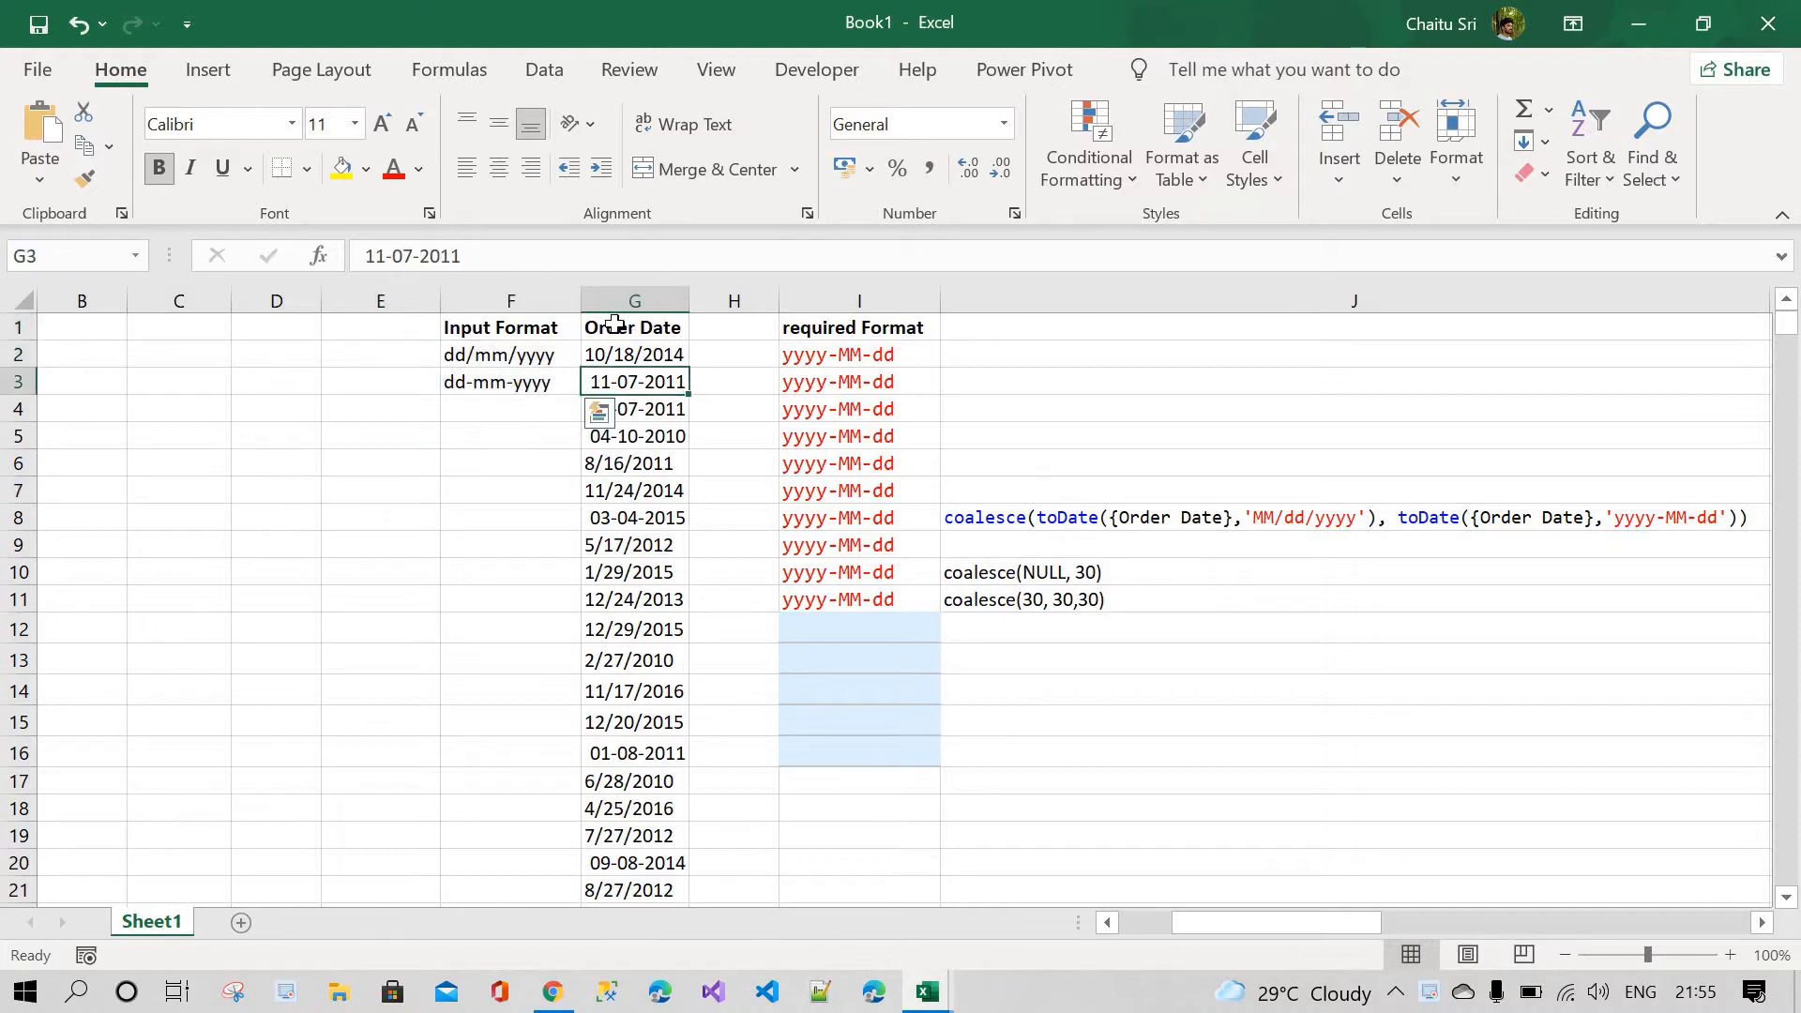
pyautogui.click(634, 301)
pyautogui.click(544, 413)
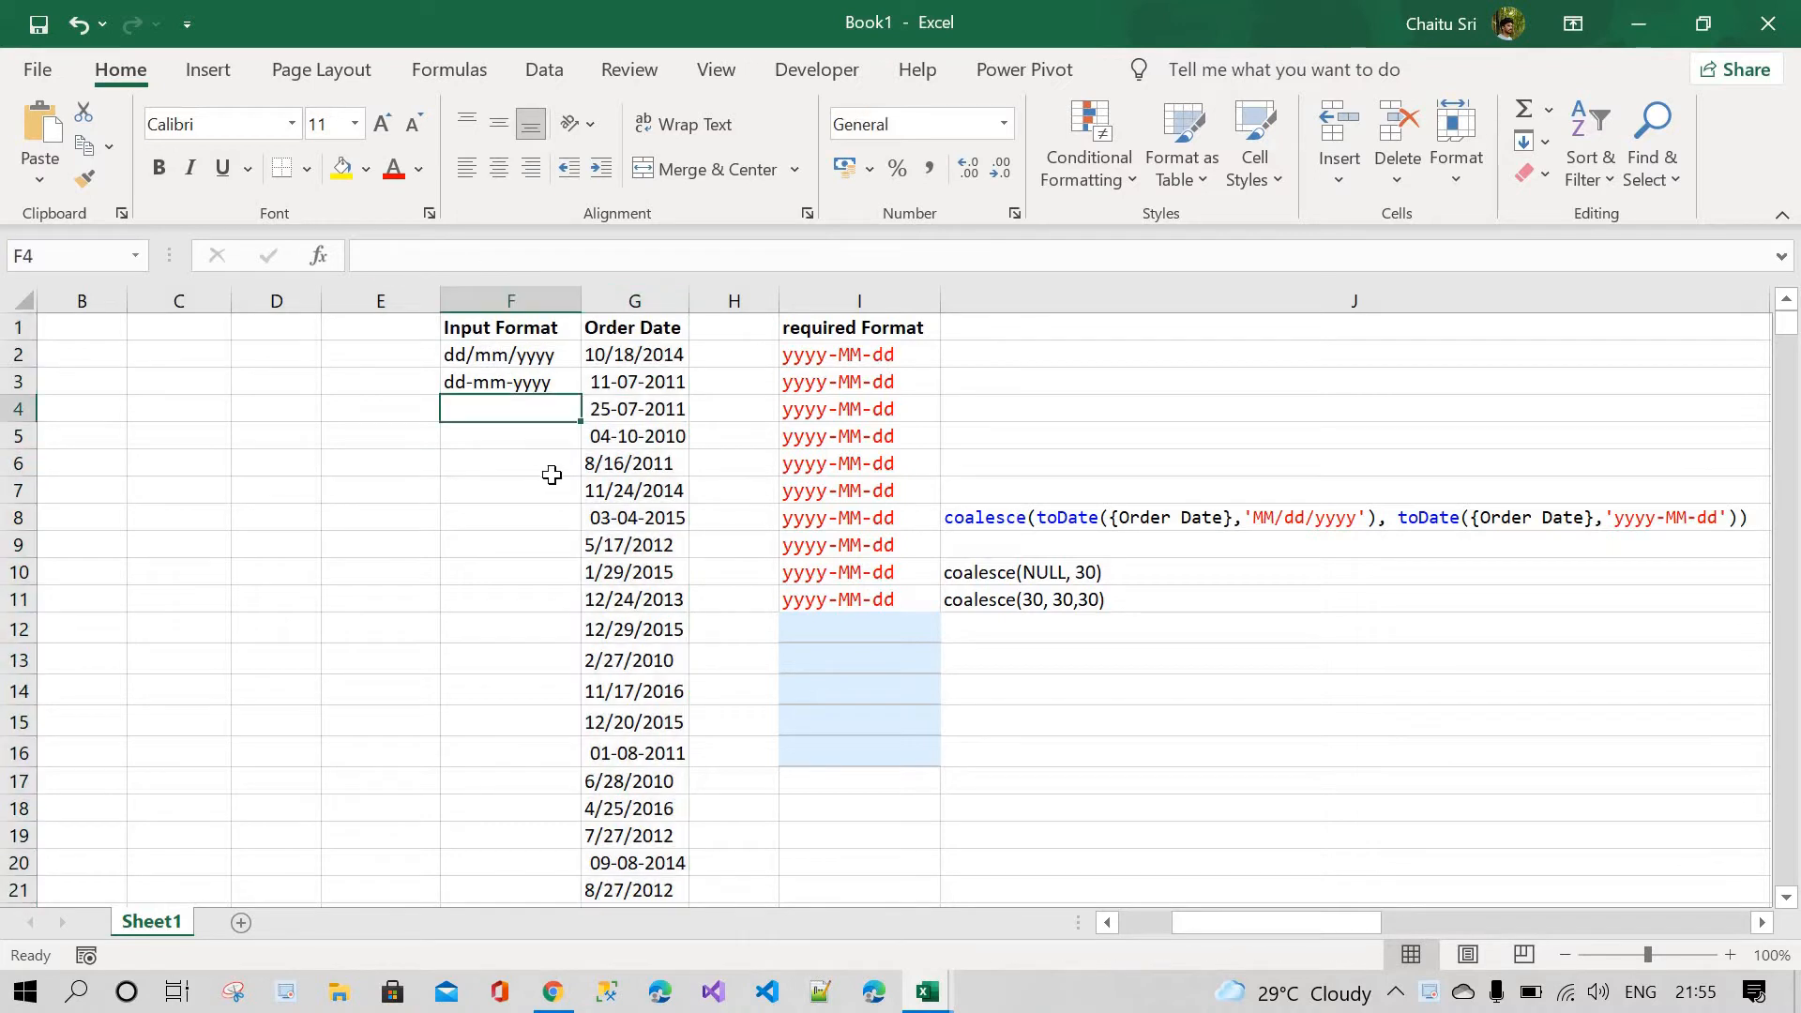
pyautogui.moveTo(610, 355); pyautogui.dragTo(631, 514)
pyautogui.moveTo(825, 354); pyautogui.dragTo(828, 599)
pyautogui.click(1055, 427)
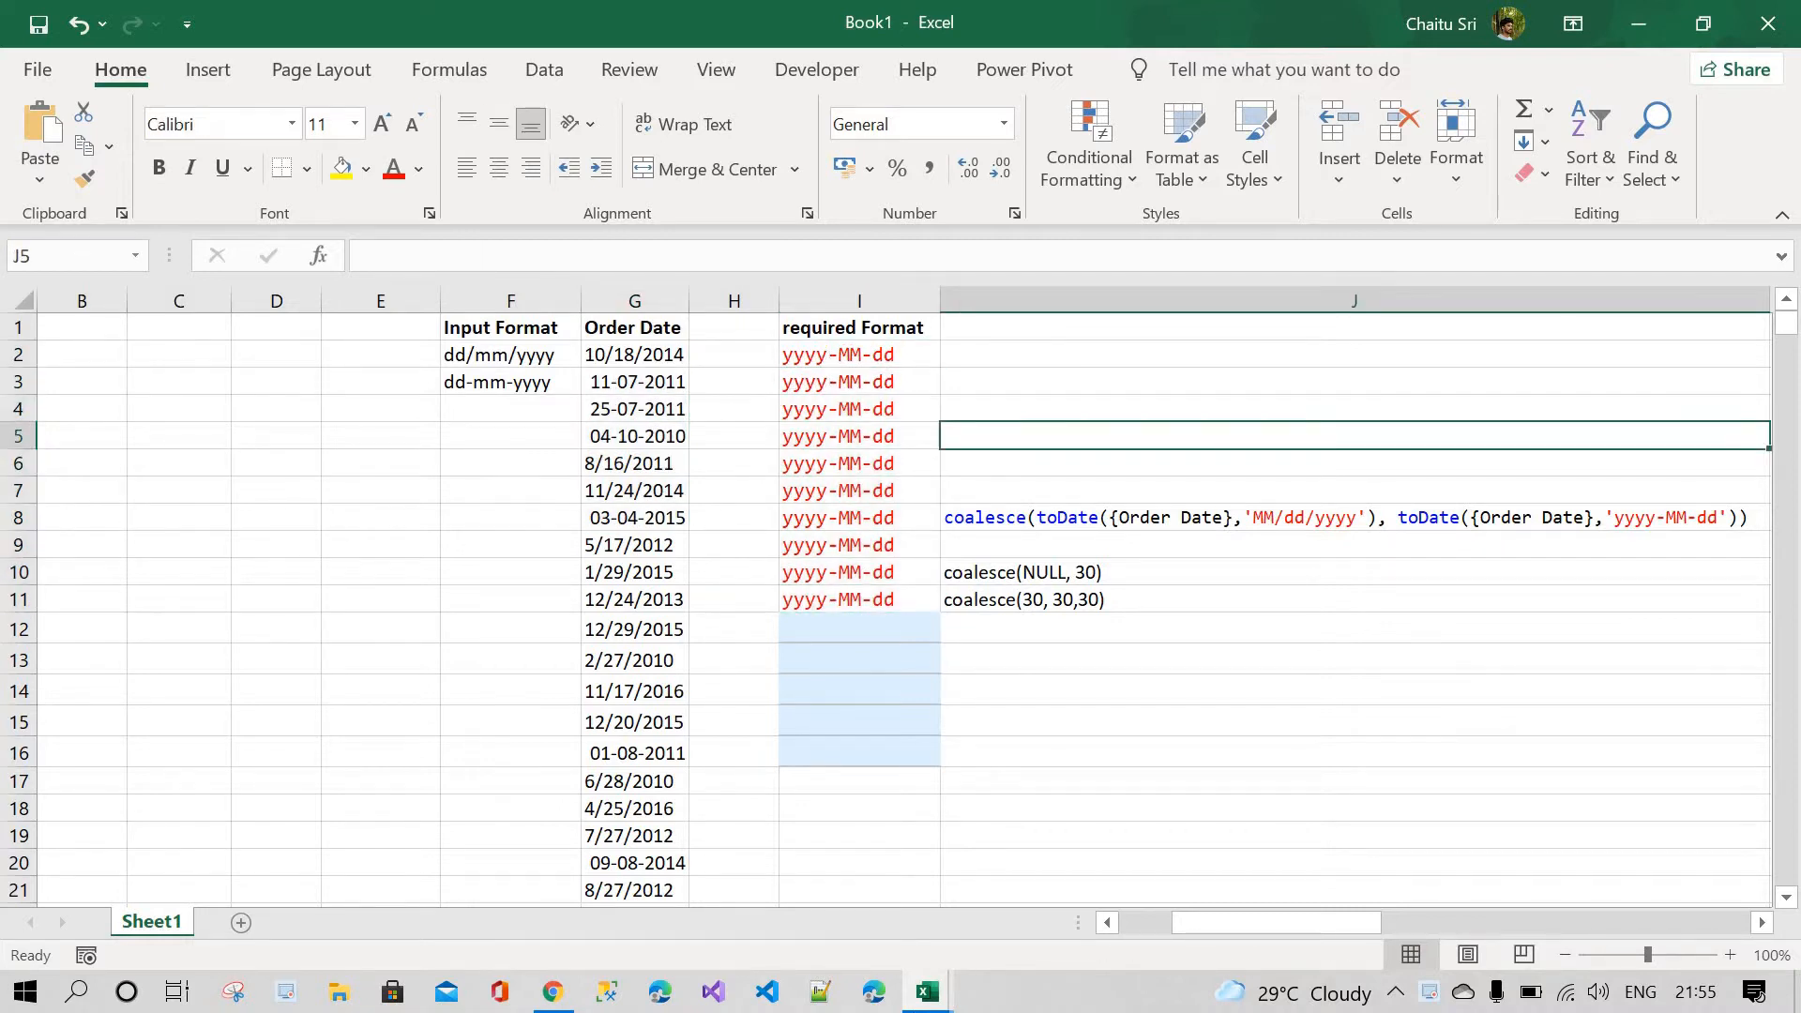
# - Switch to the 1000 Sales Records.xlsx workbook and examine the date formats in its Order Date column
pyautogui.moveTo(927, 992)
pyautogui.click(769, 872)
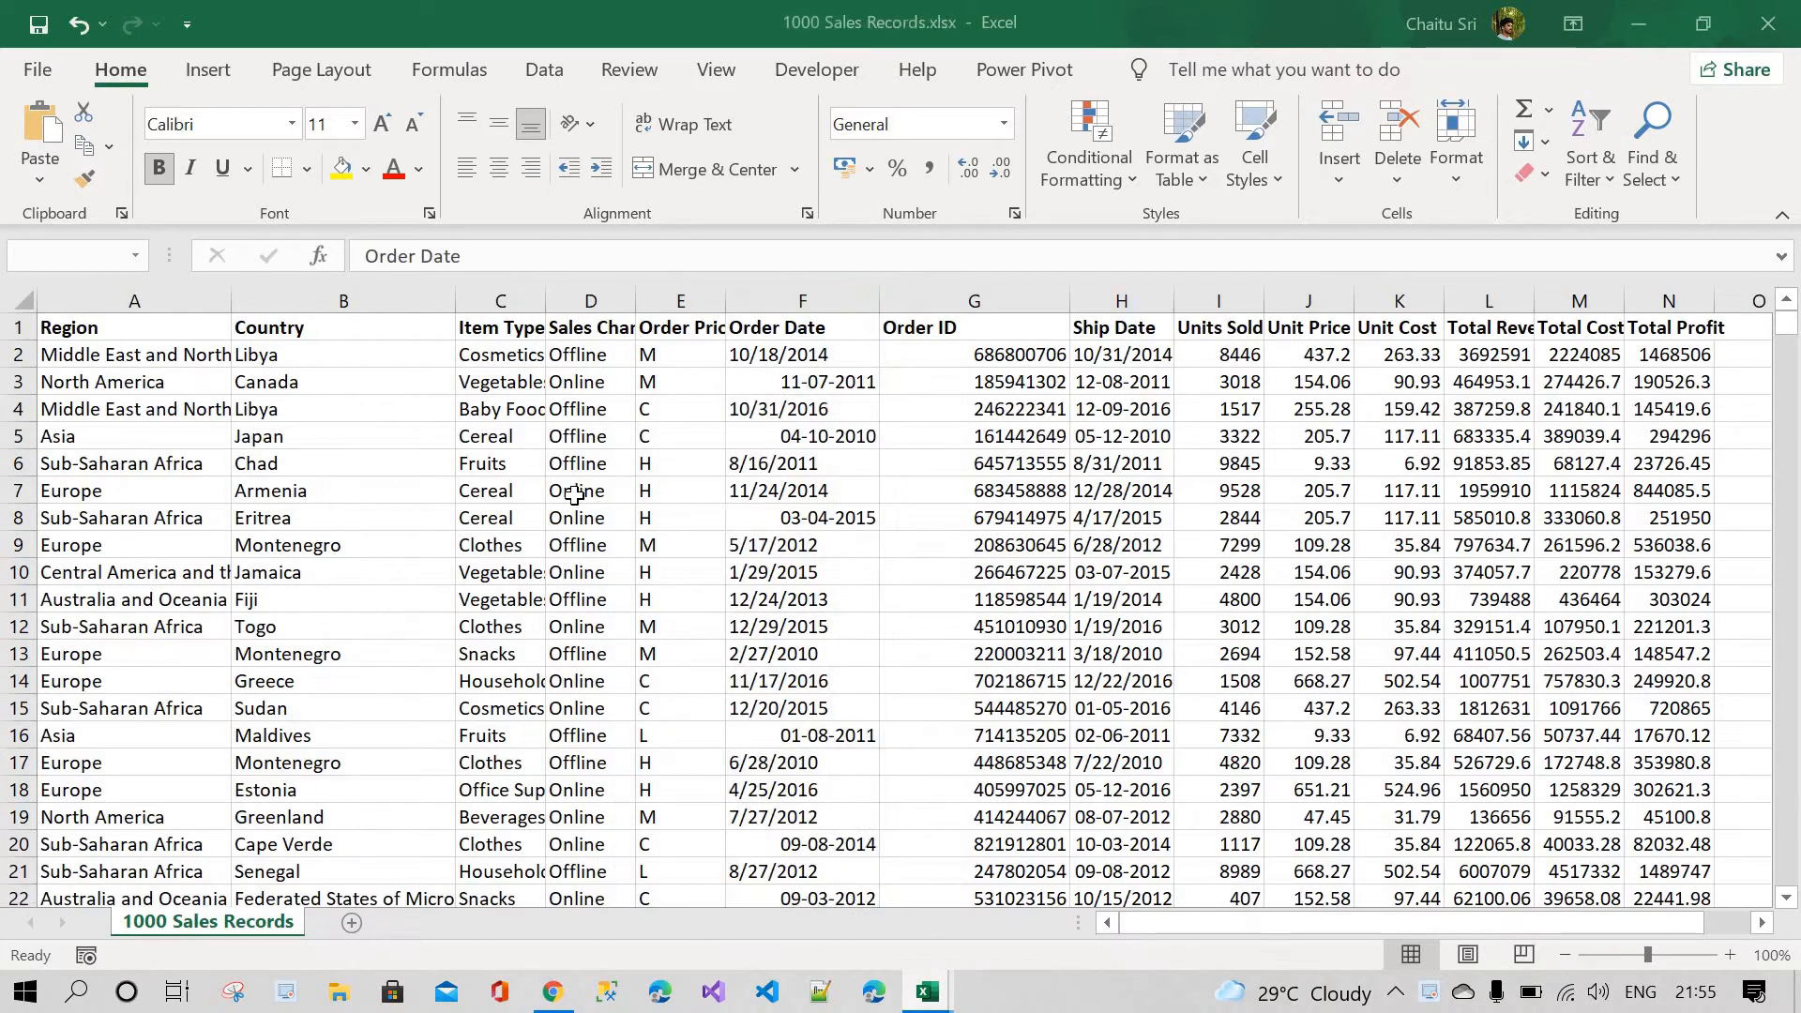
pyautogui.click(309, 514)
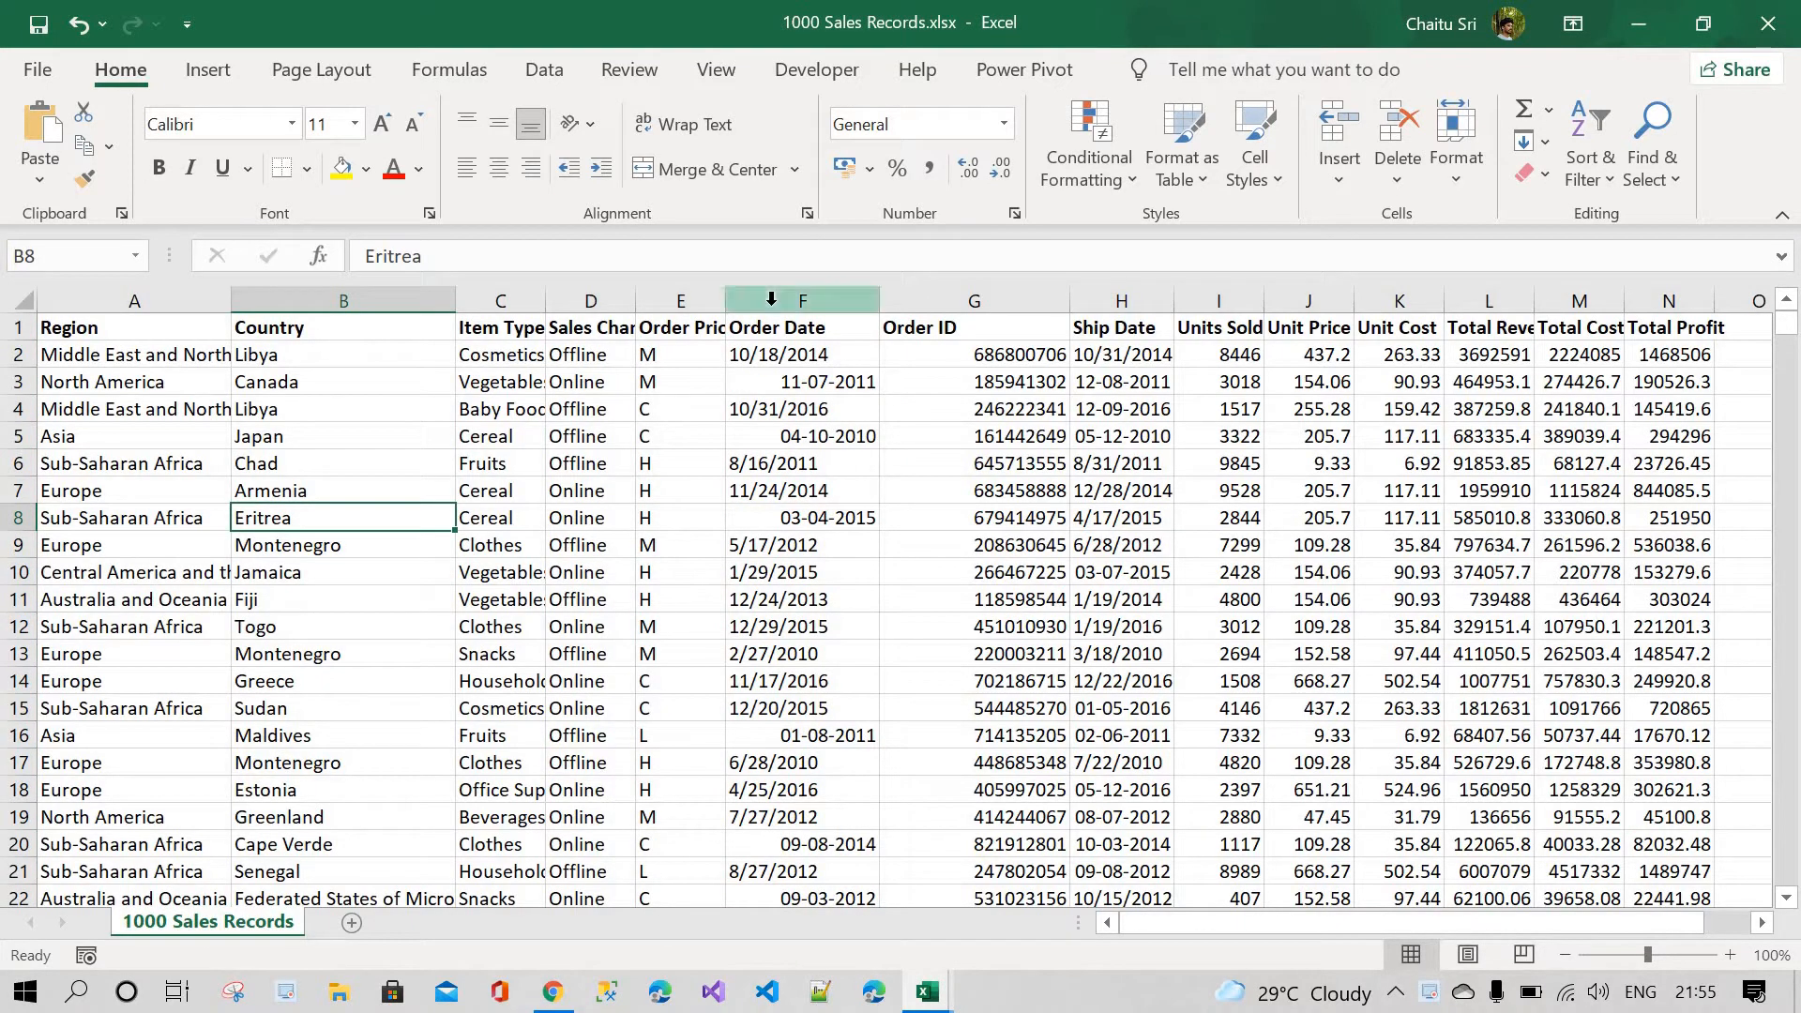
pyautogui.click(818, 359)
pyautogui.press('Down')
pyautogui.press('Down')
pyautogui.press('Down')
pyautogui.press('Down')
pyautogui.press('Down')
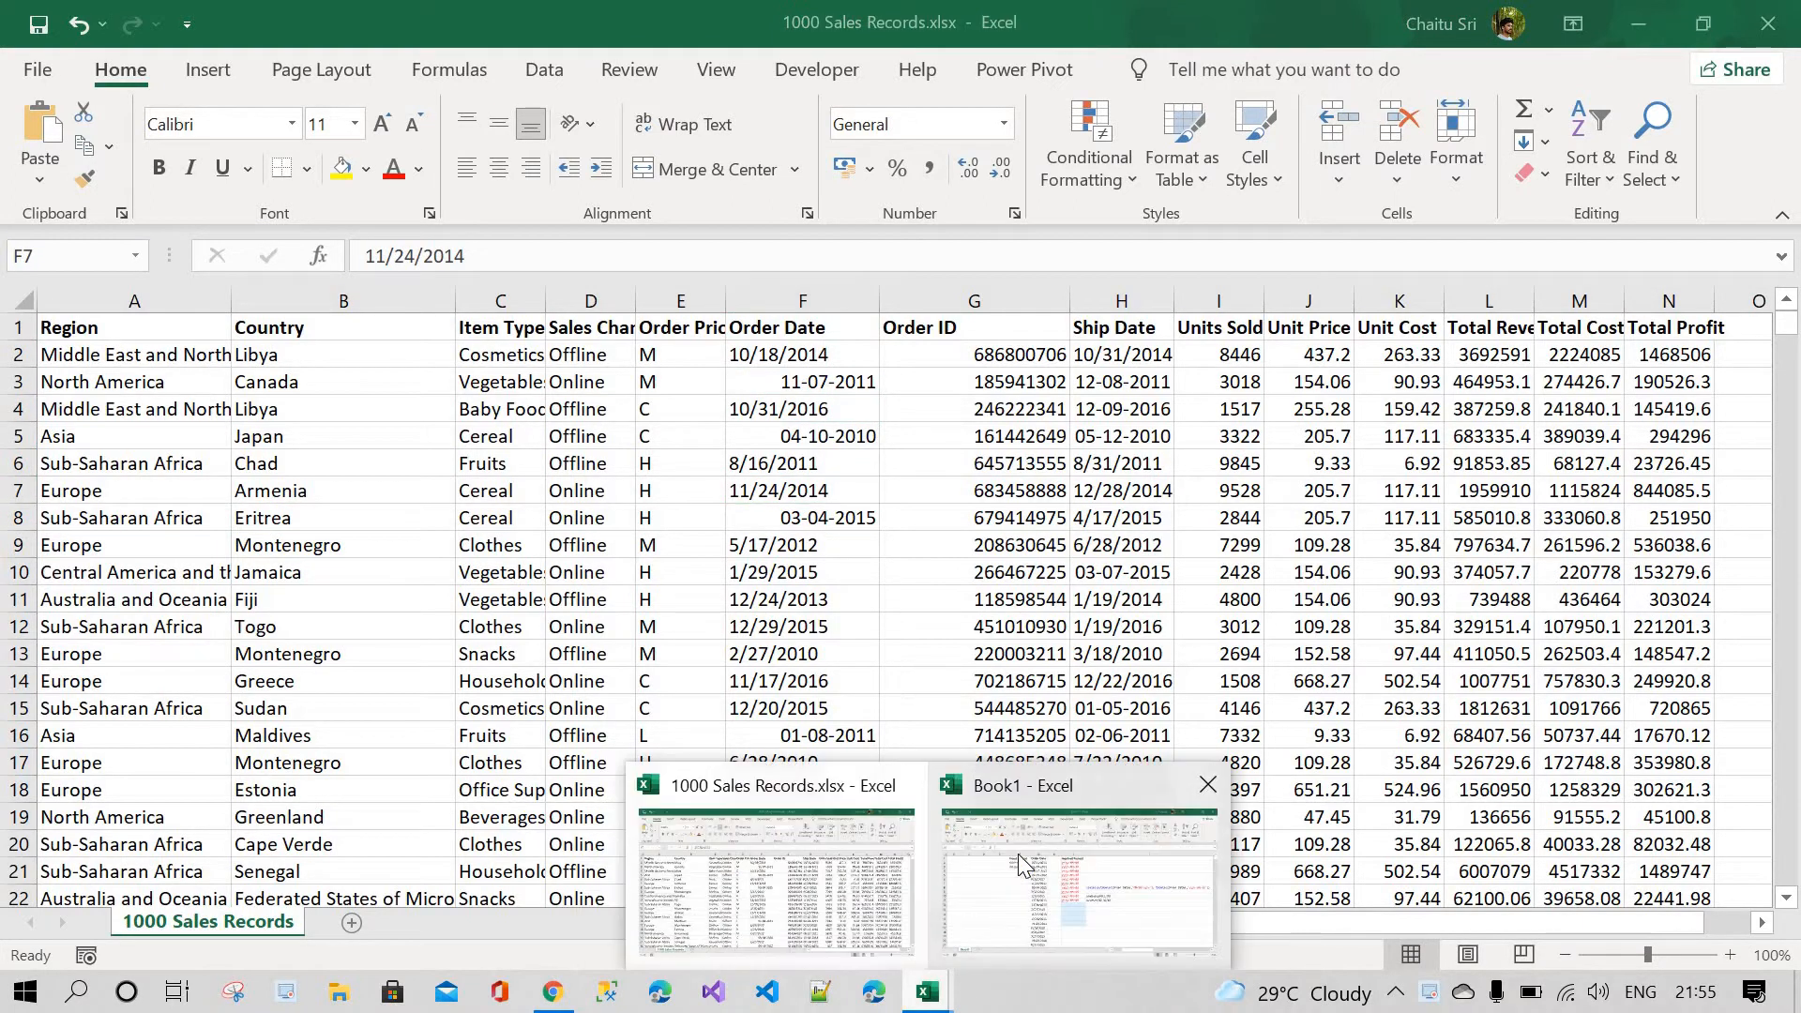
# - Return to the Book1 workbook and review the required format entries in I2:I11
pyautogui.click(1023, 866)
pyautogui.moveTo(853, 355); pyautogui.dragTo(849, 600)
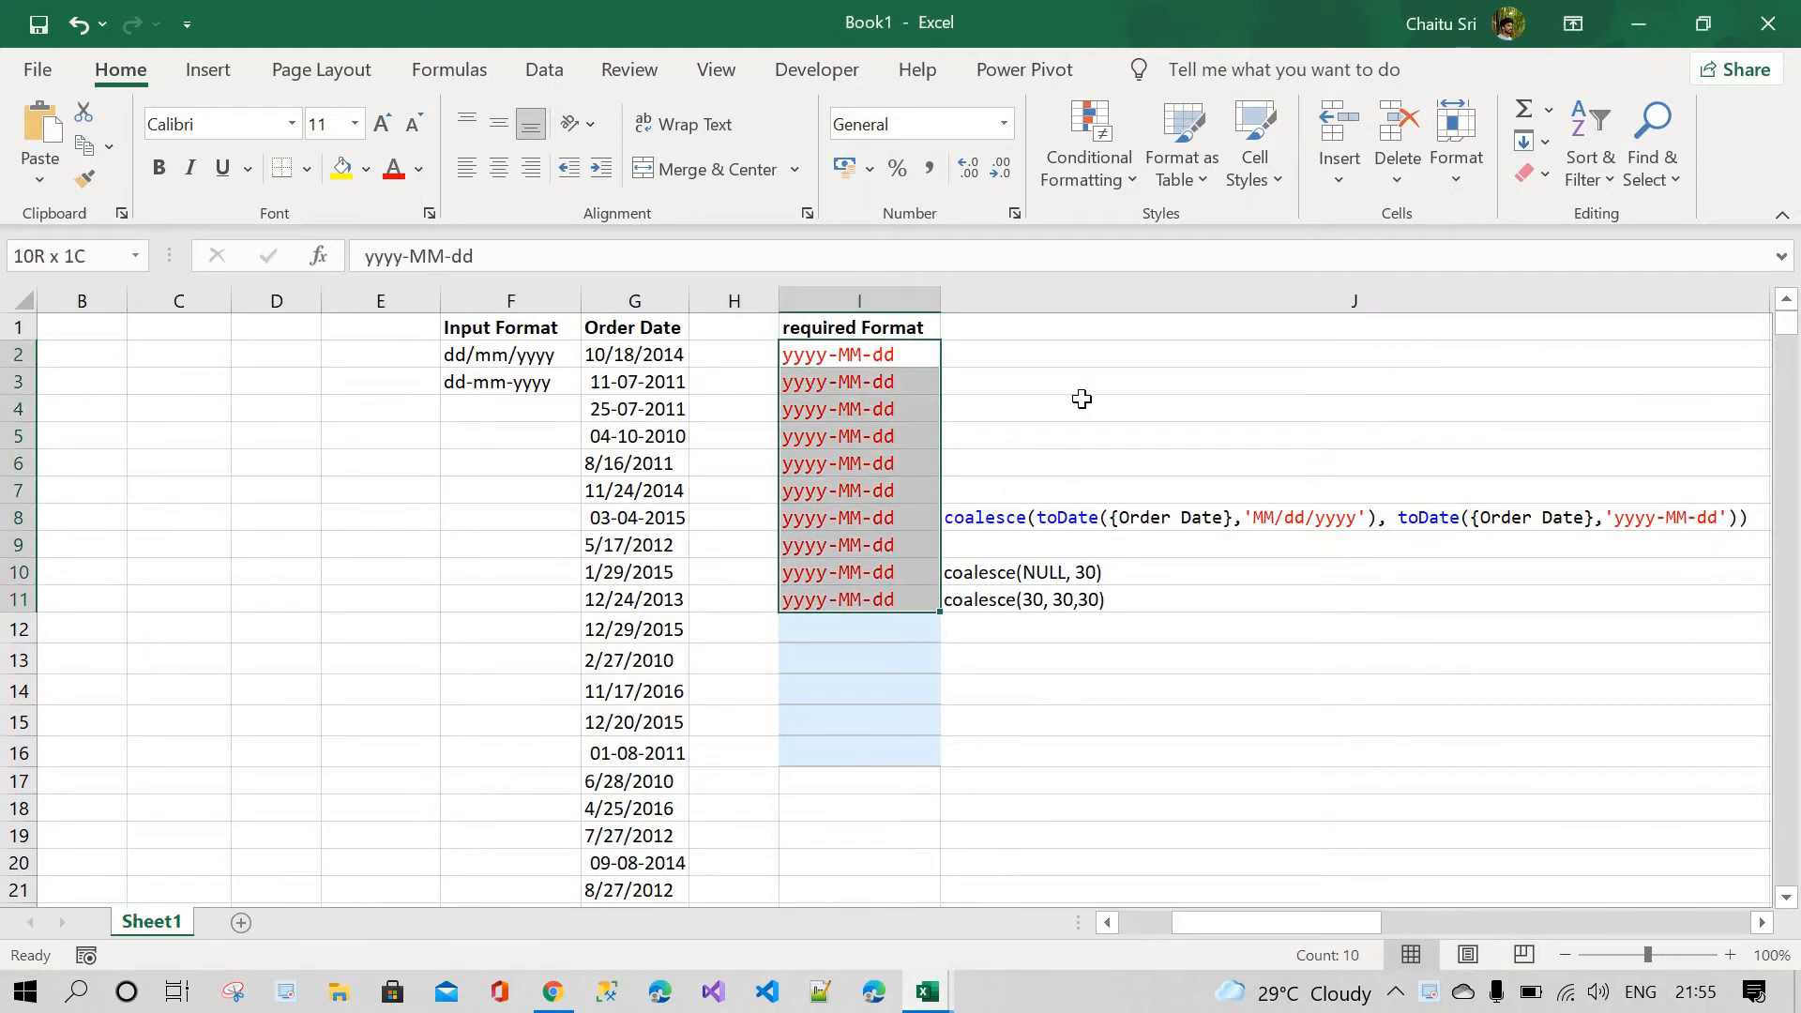
pyautogui.click(1058, 405)
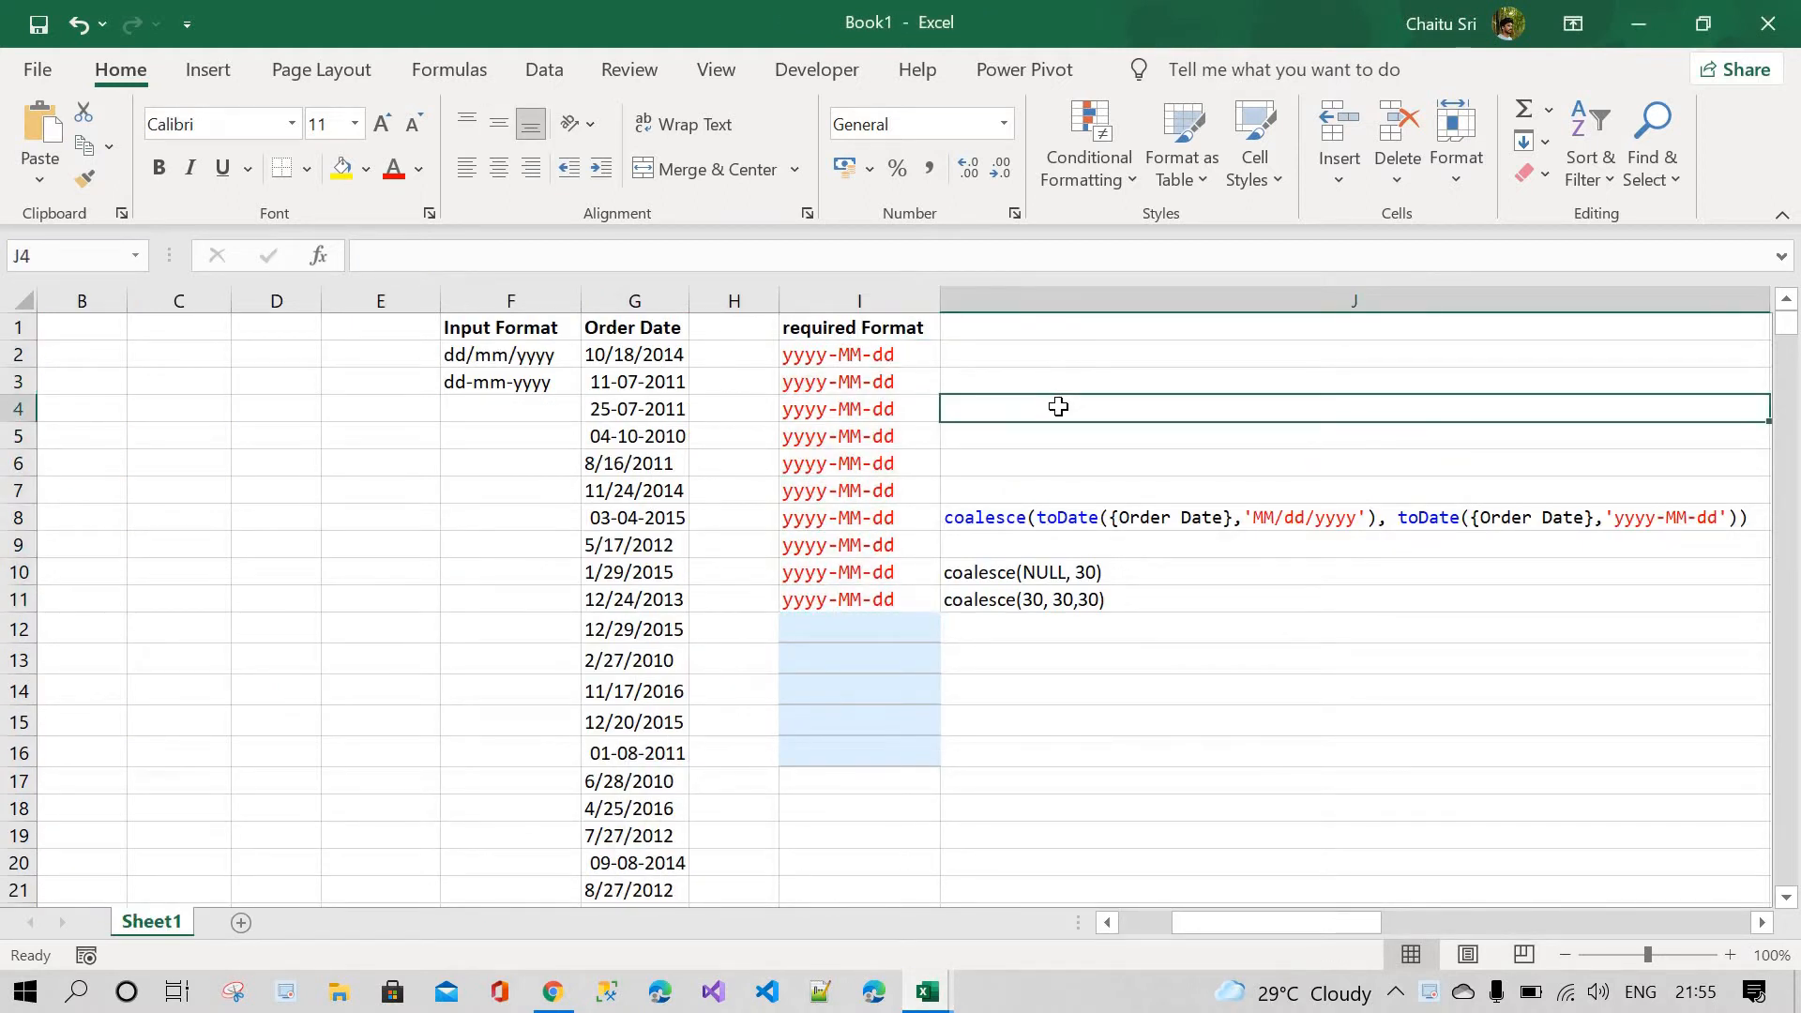
# - Switch to Azure Data Factory in Chrome and delete the srcdateconversion source from dataflow7
pyautogui.click(553, 992)
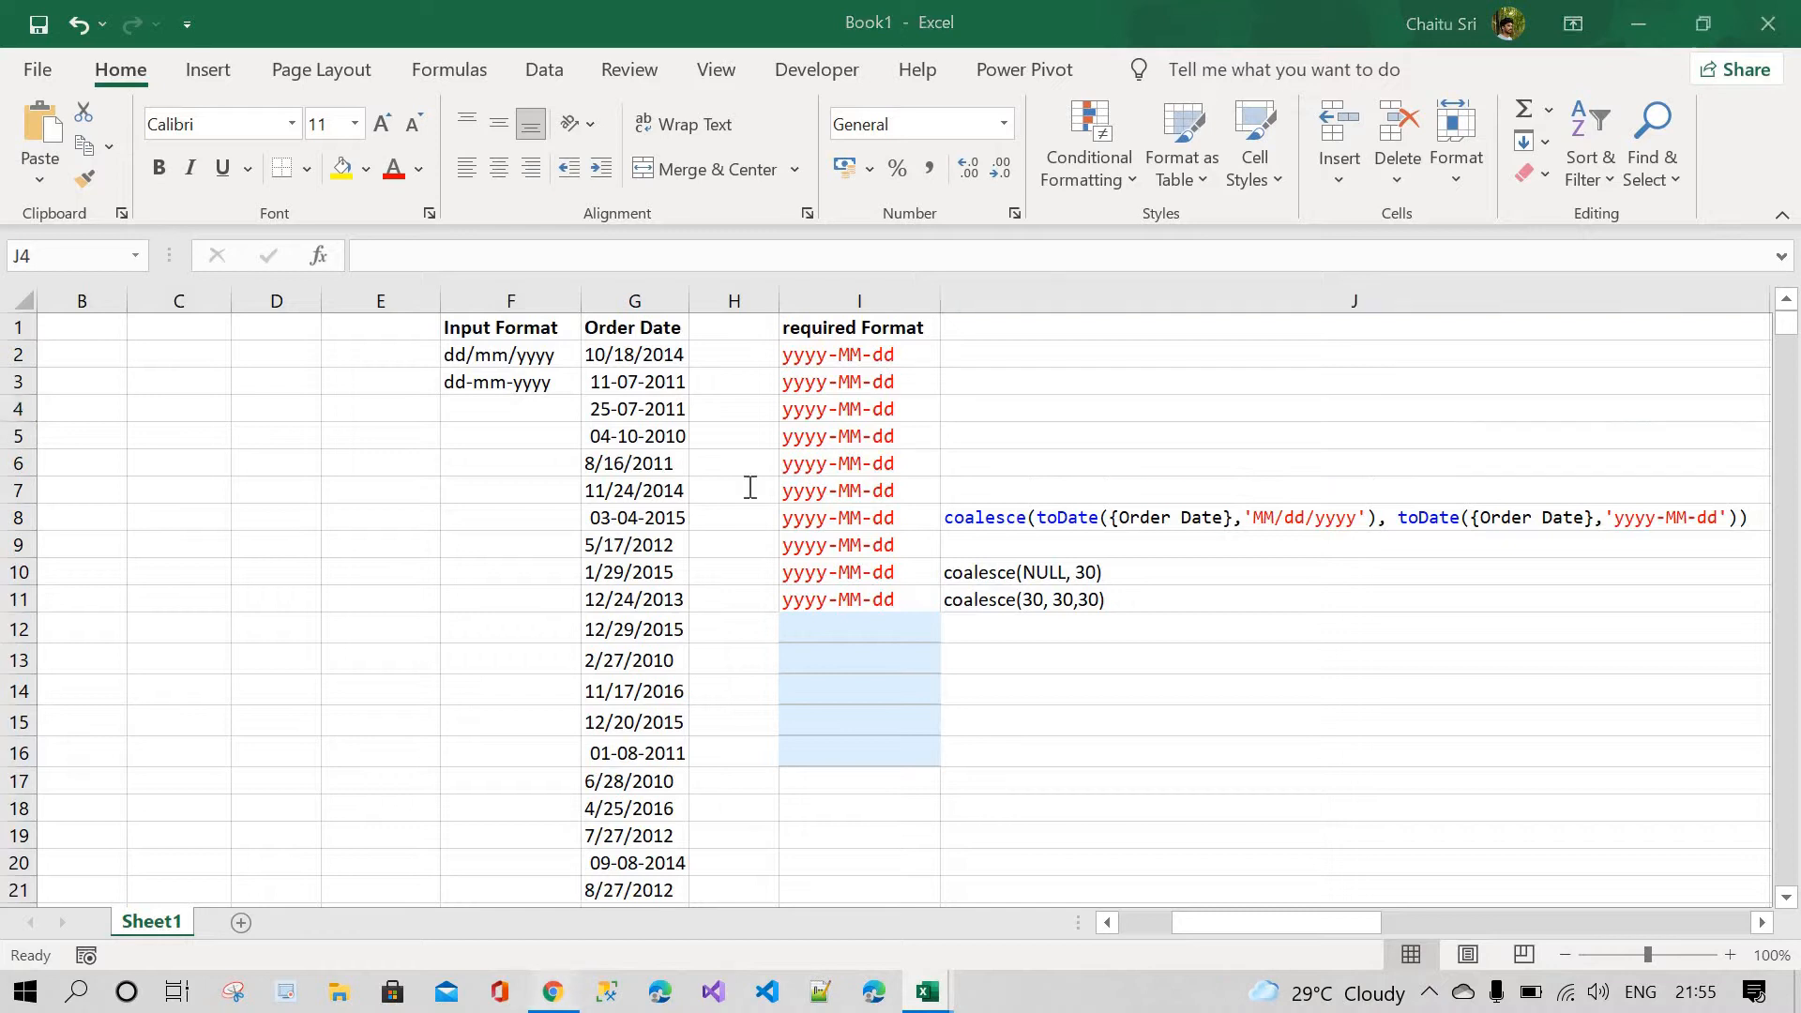
pyautogui.hotkey('ctrl', 'Tab')
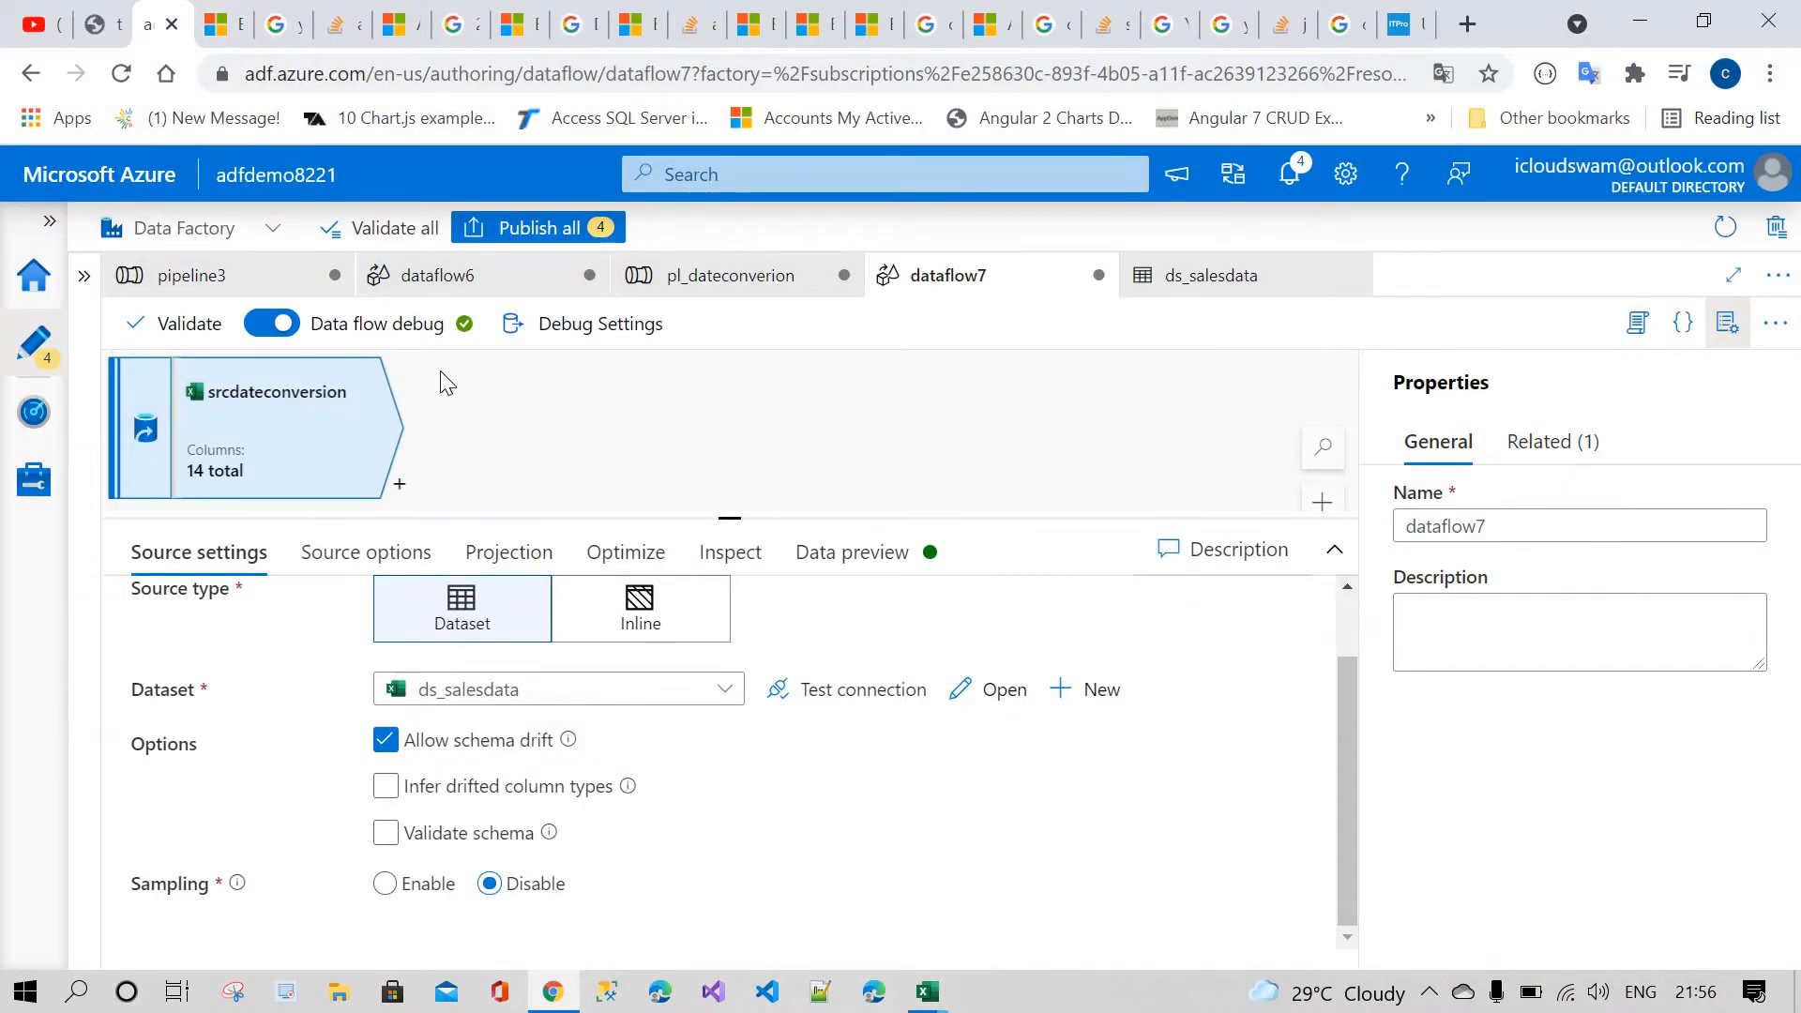
pyautogui.click(314, 398)
pyautogui.press('Delete')
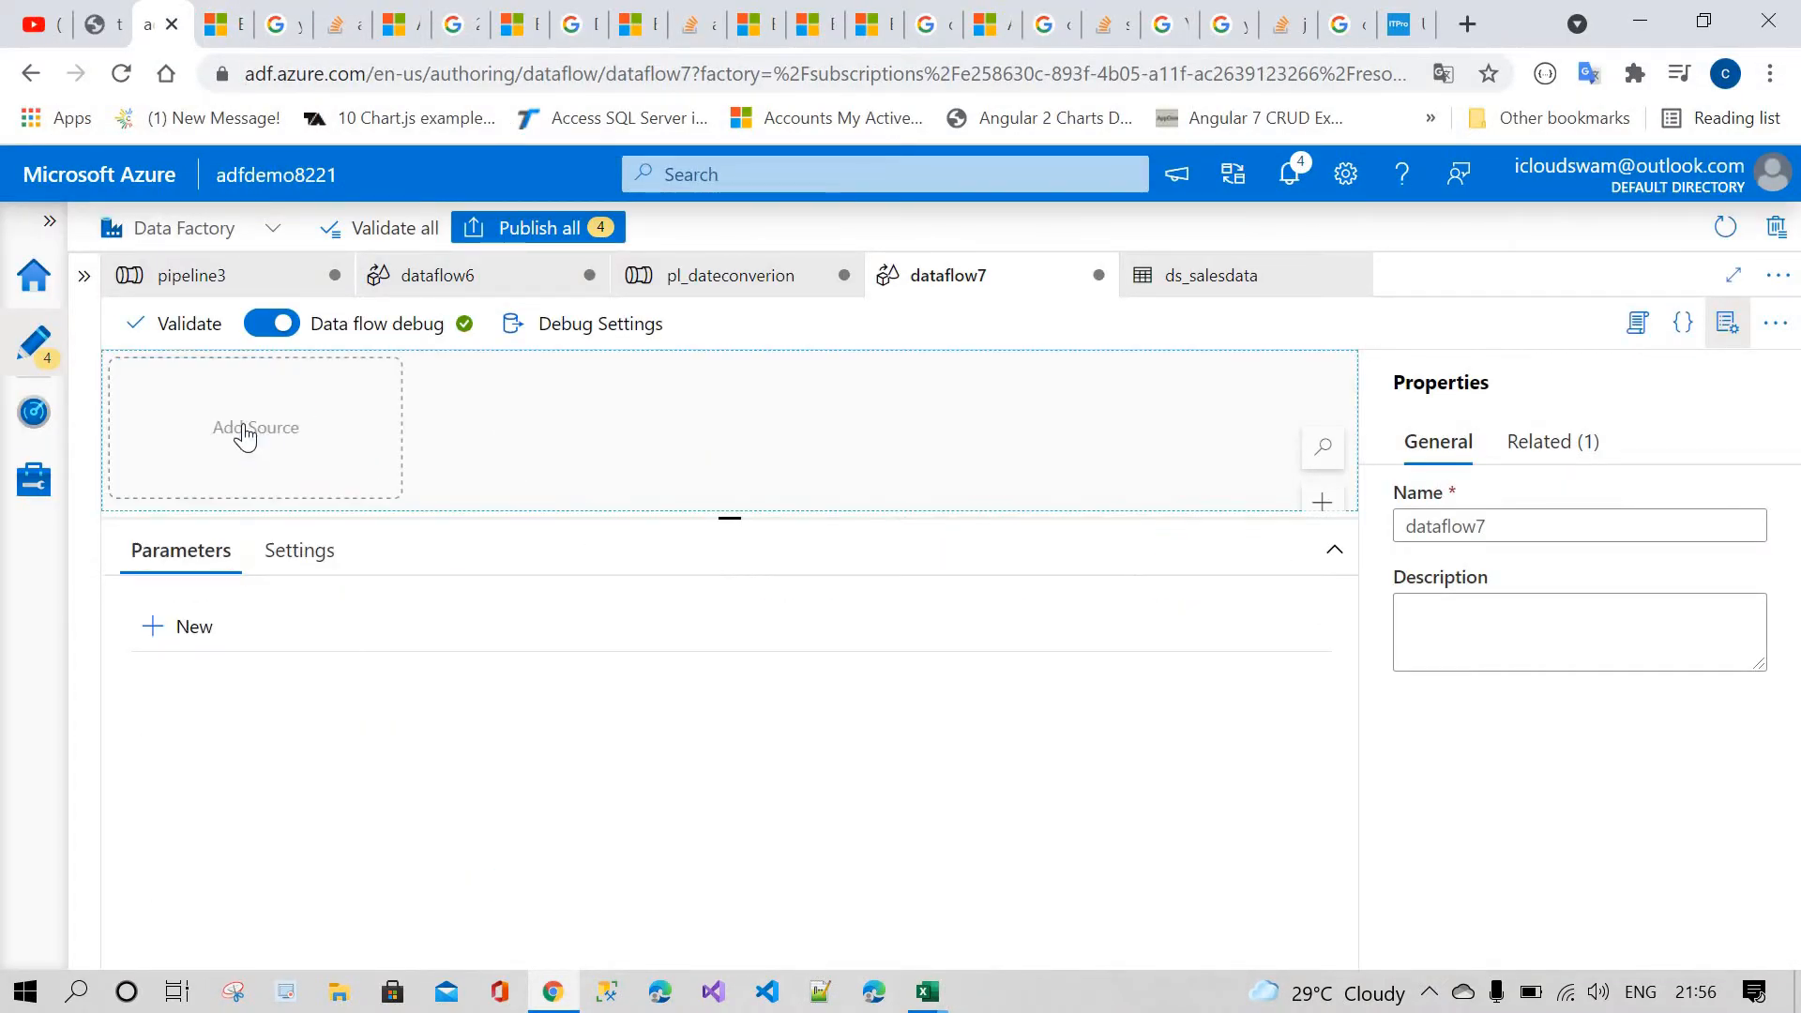
# - Add a new source to dataflow7 and set its output stream name to drcdateconversion
pyautogui.moveTo(728, 522); pyautogui.dragTo(728, 750)
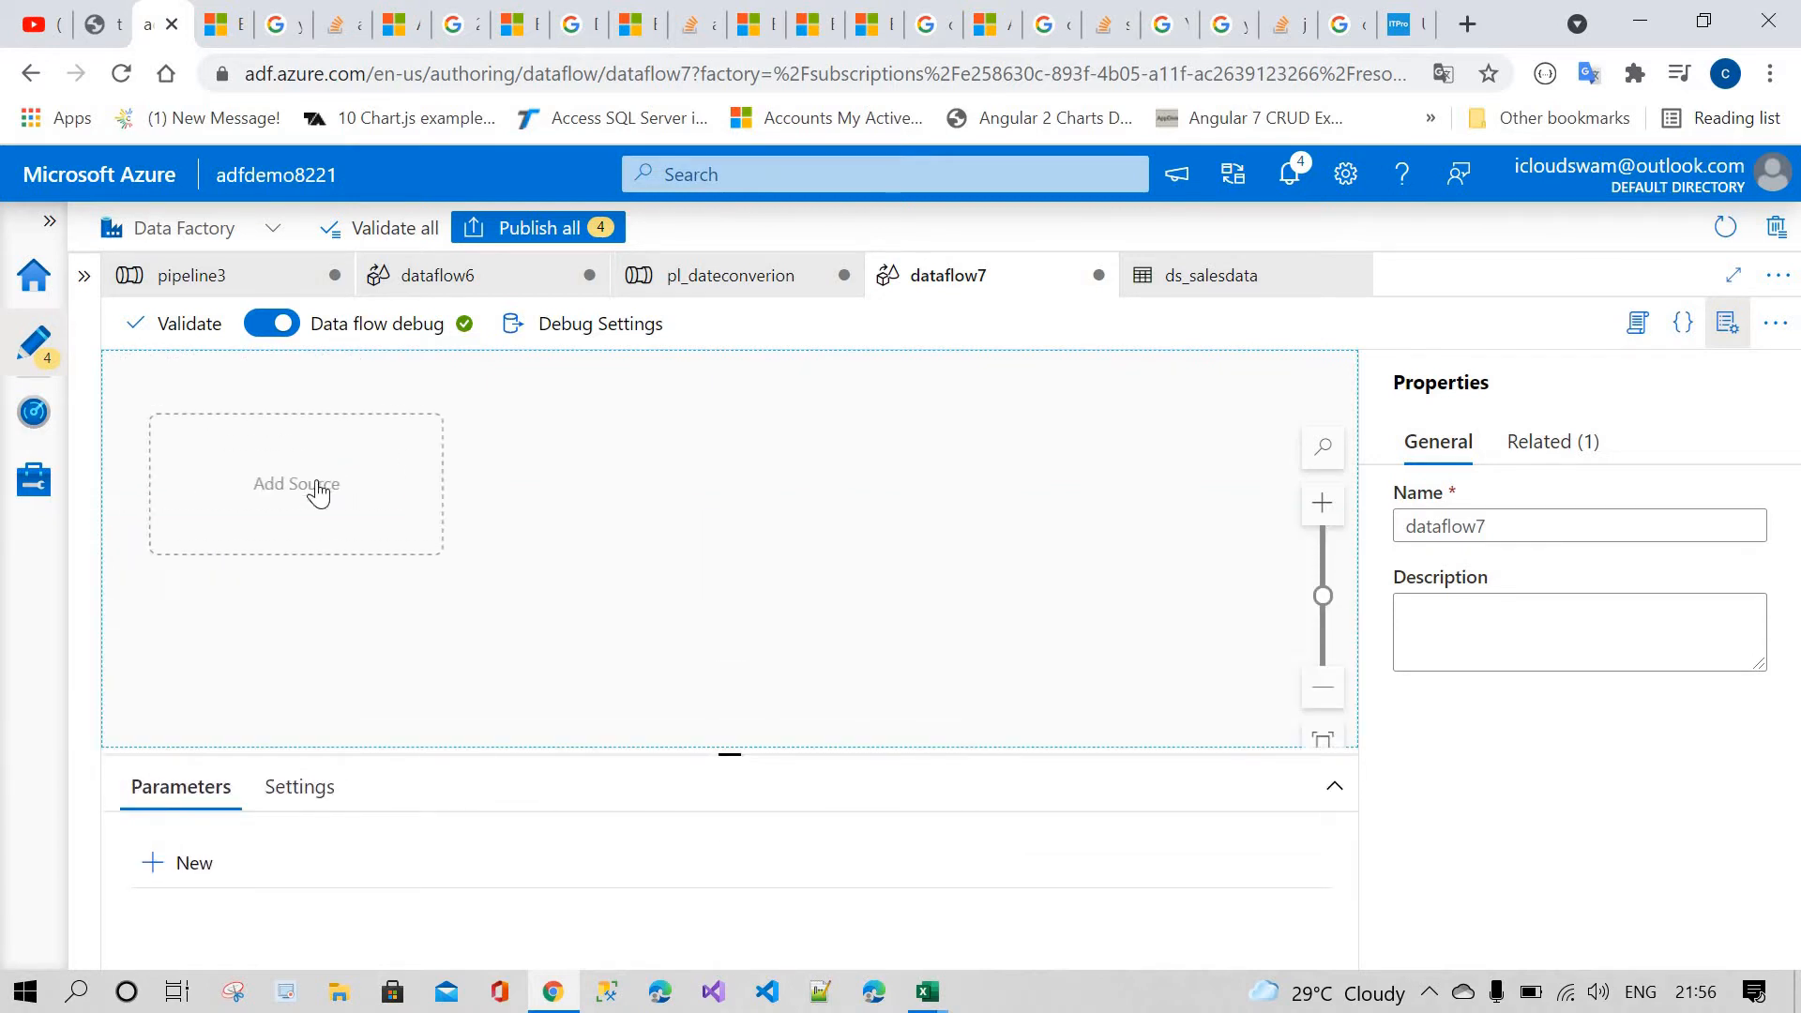
pyautogui.click(375, 487)
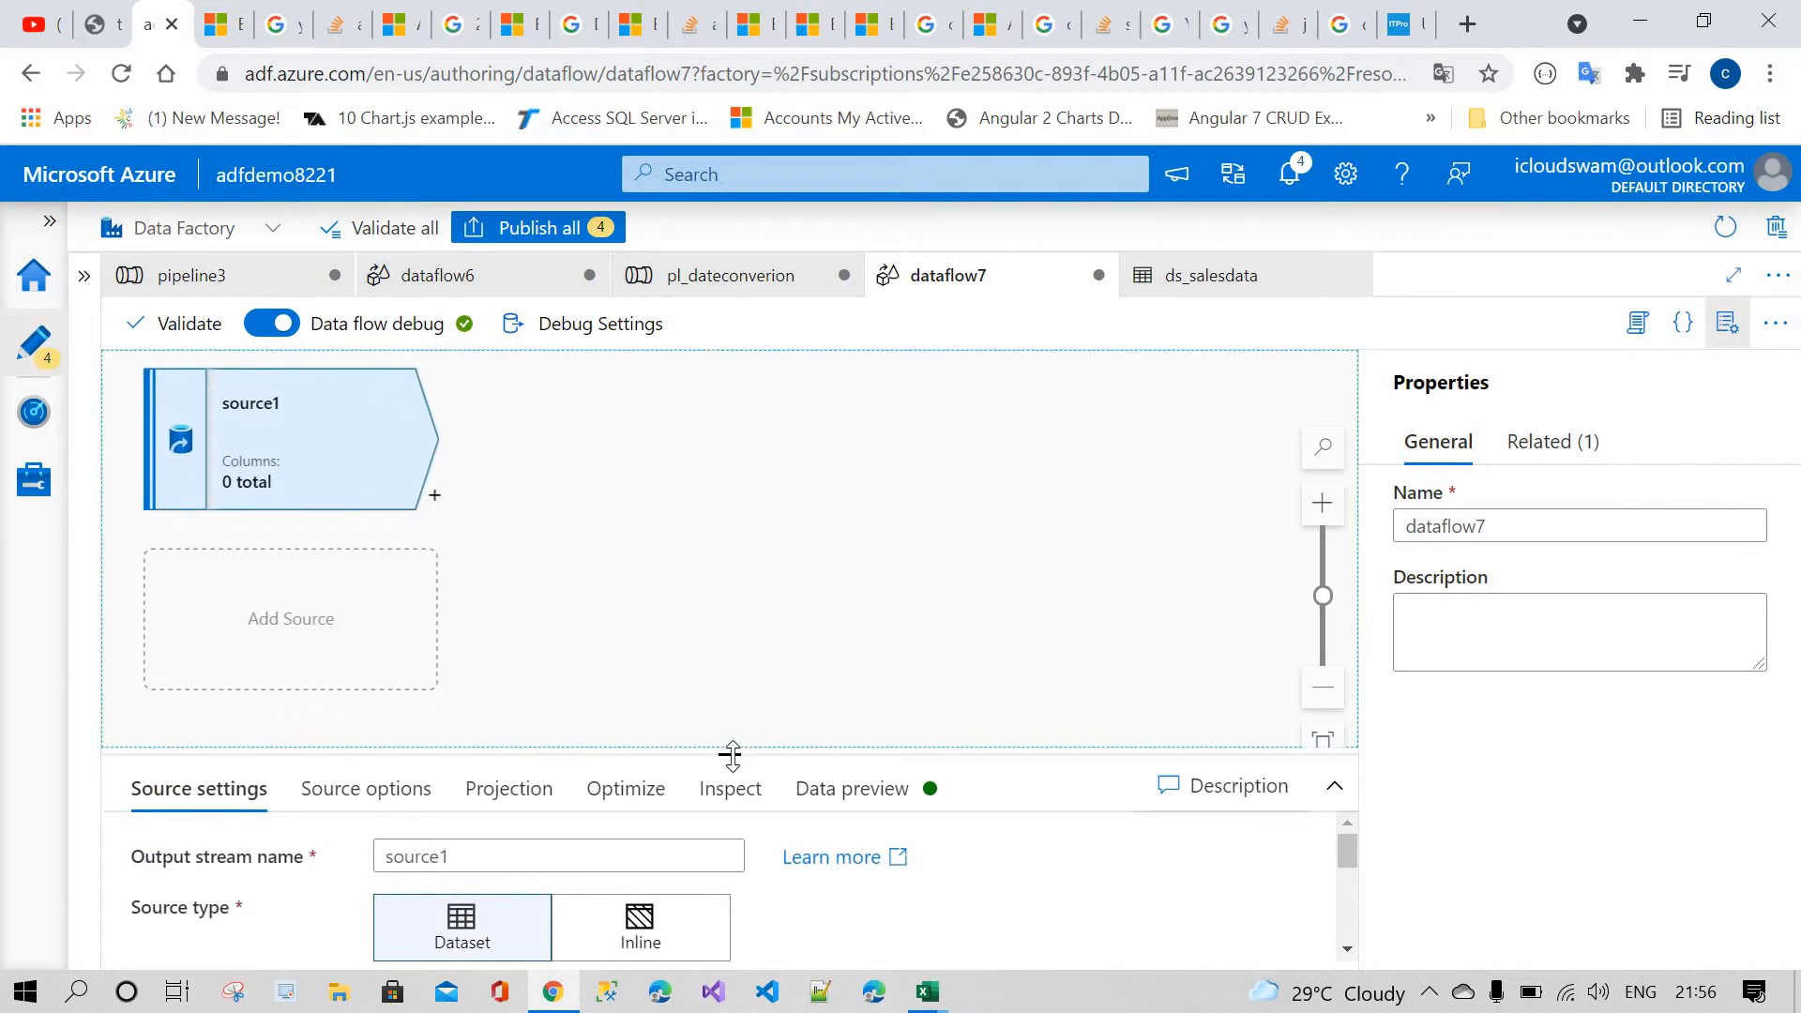
pyautogui.moveTo(733, 755); pyautogui.dragTo(728, 543)
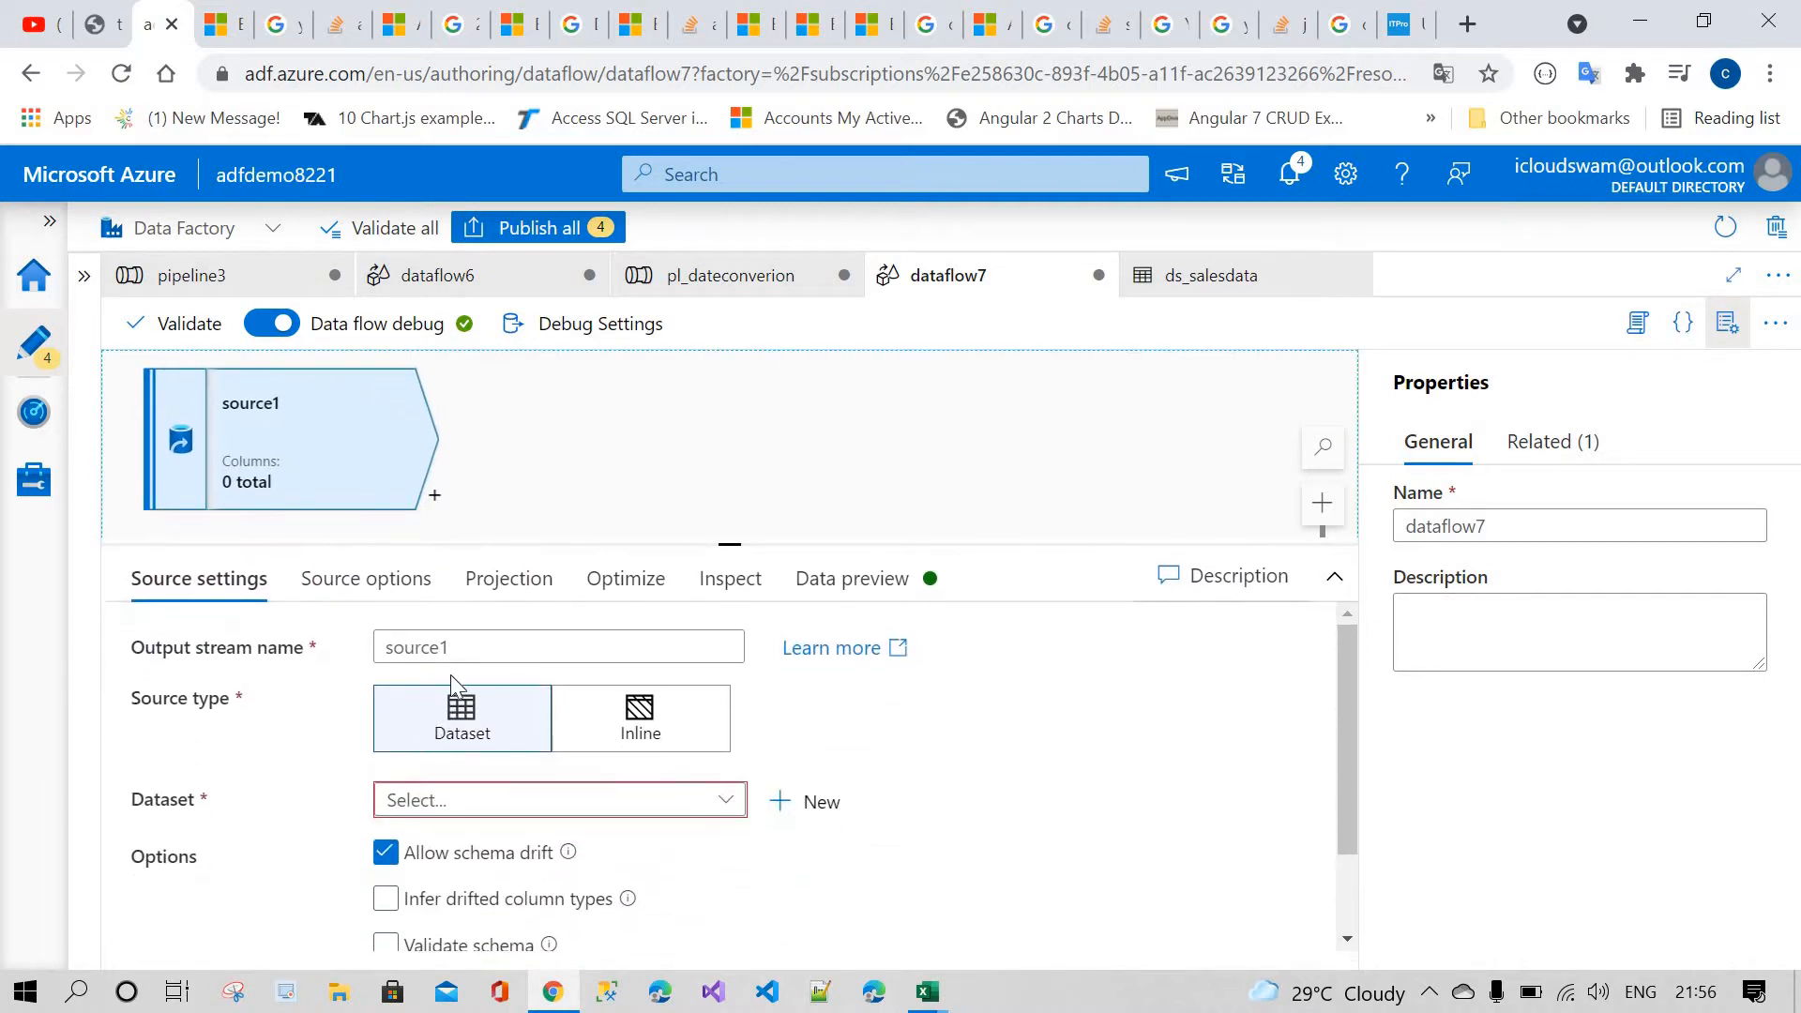
pyautogui.doubleClick(529, 646)
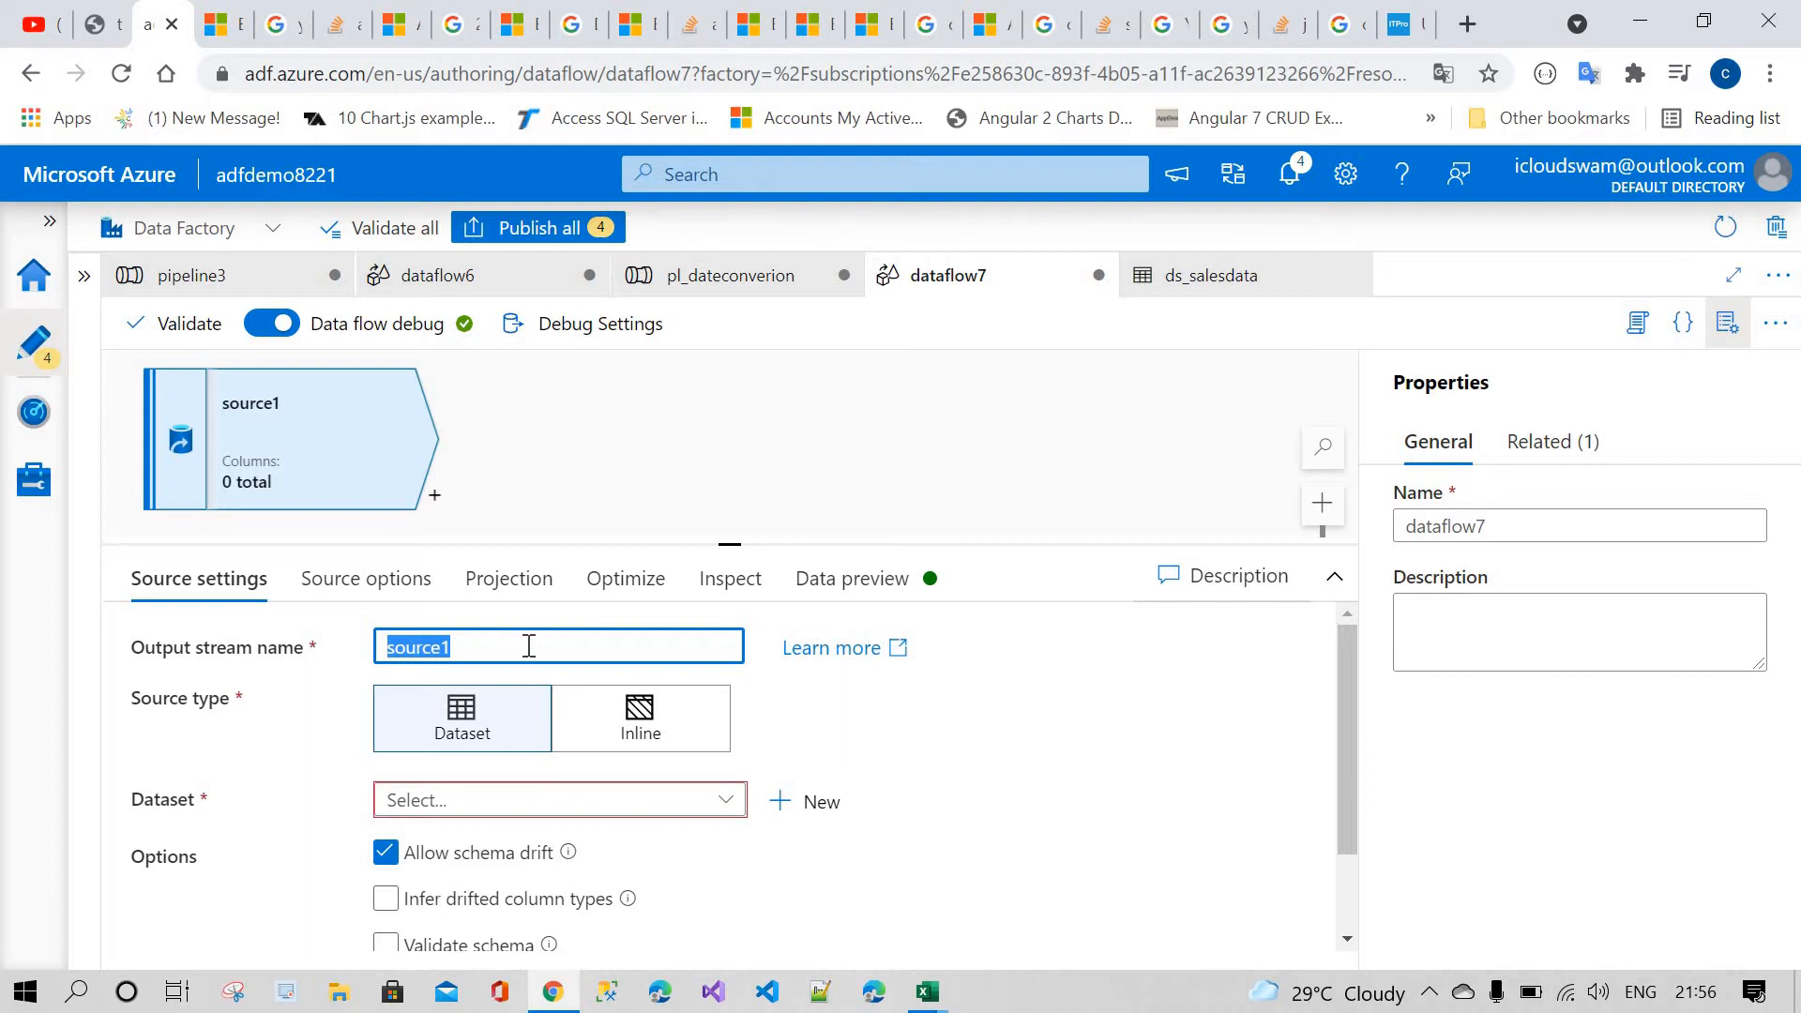
pyautogui.write('drcdatecon')
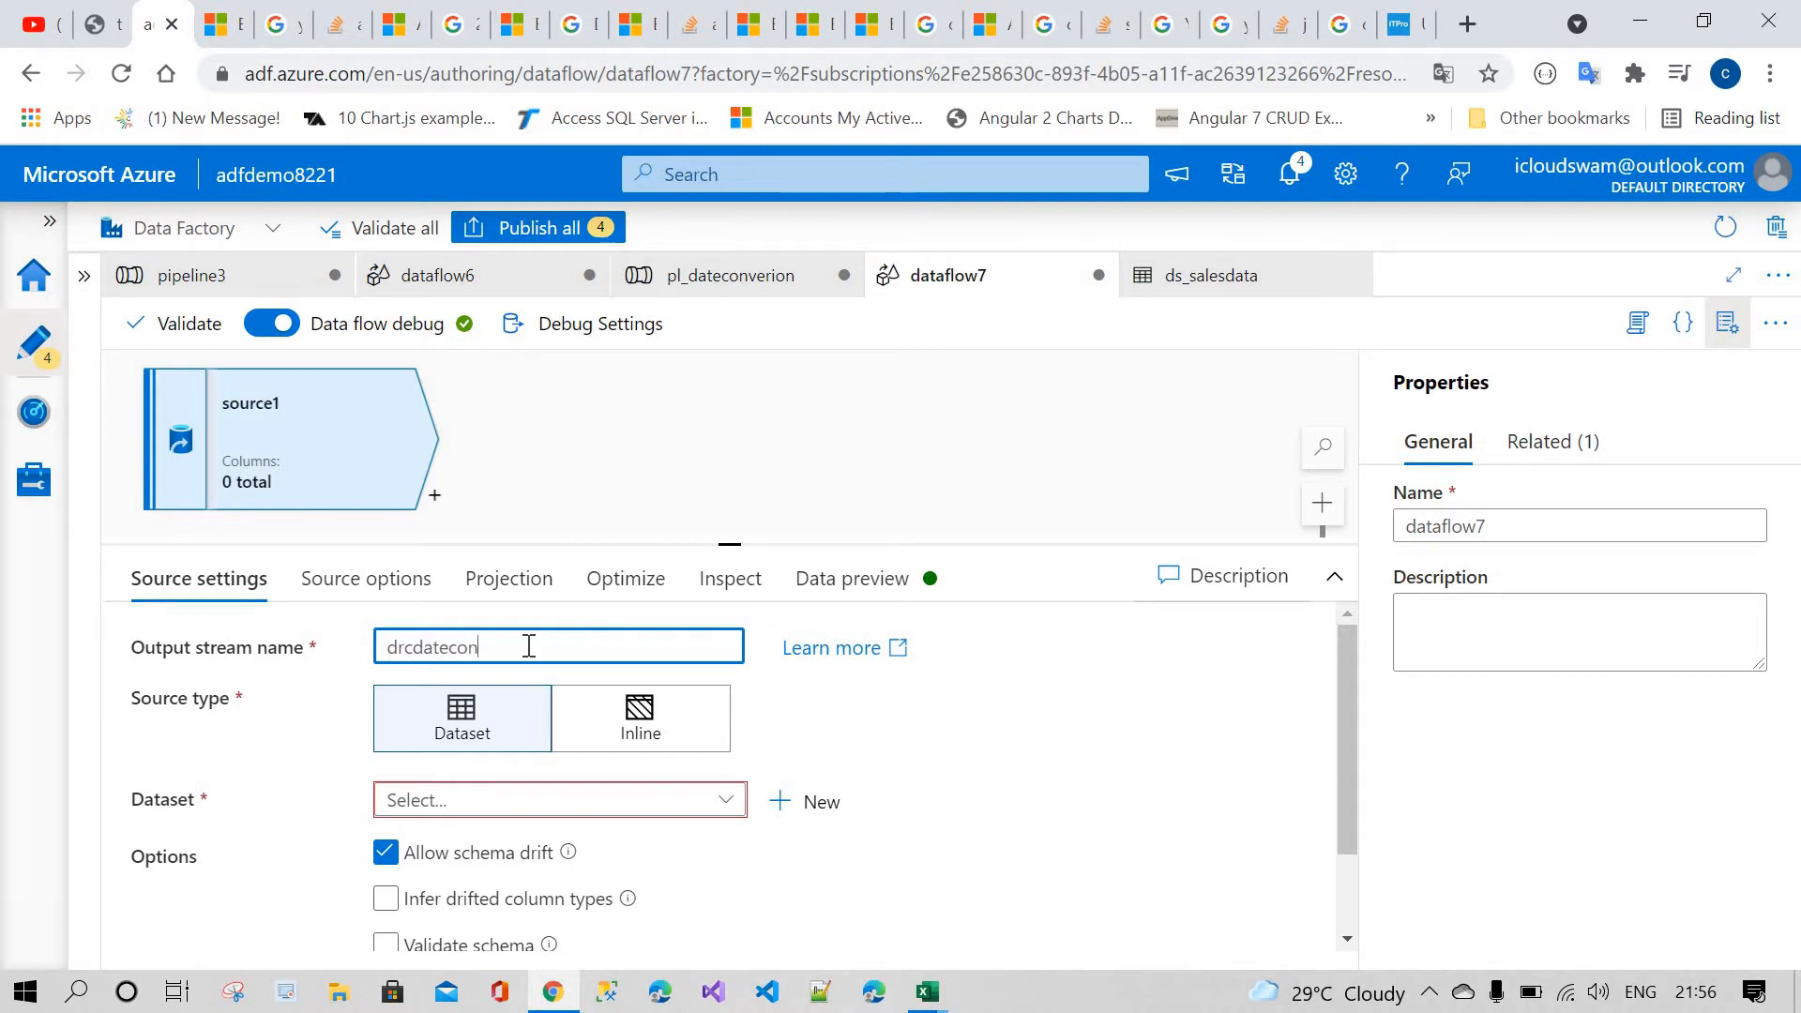
pyautogui.write('version')
# - Assign the ds_salesdata dataset to the drcdateconversion source
pyautogui.click(563, 802)
pyautogui.scroll(-5, 548, 845)
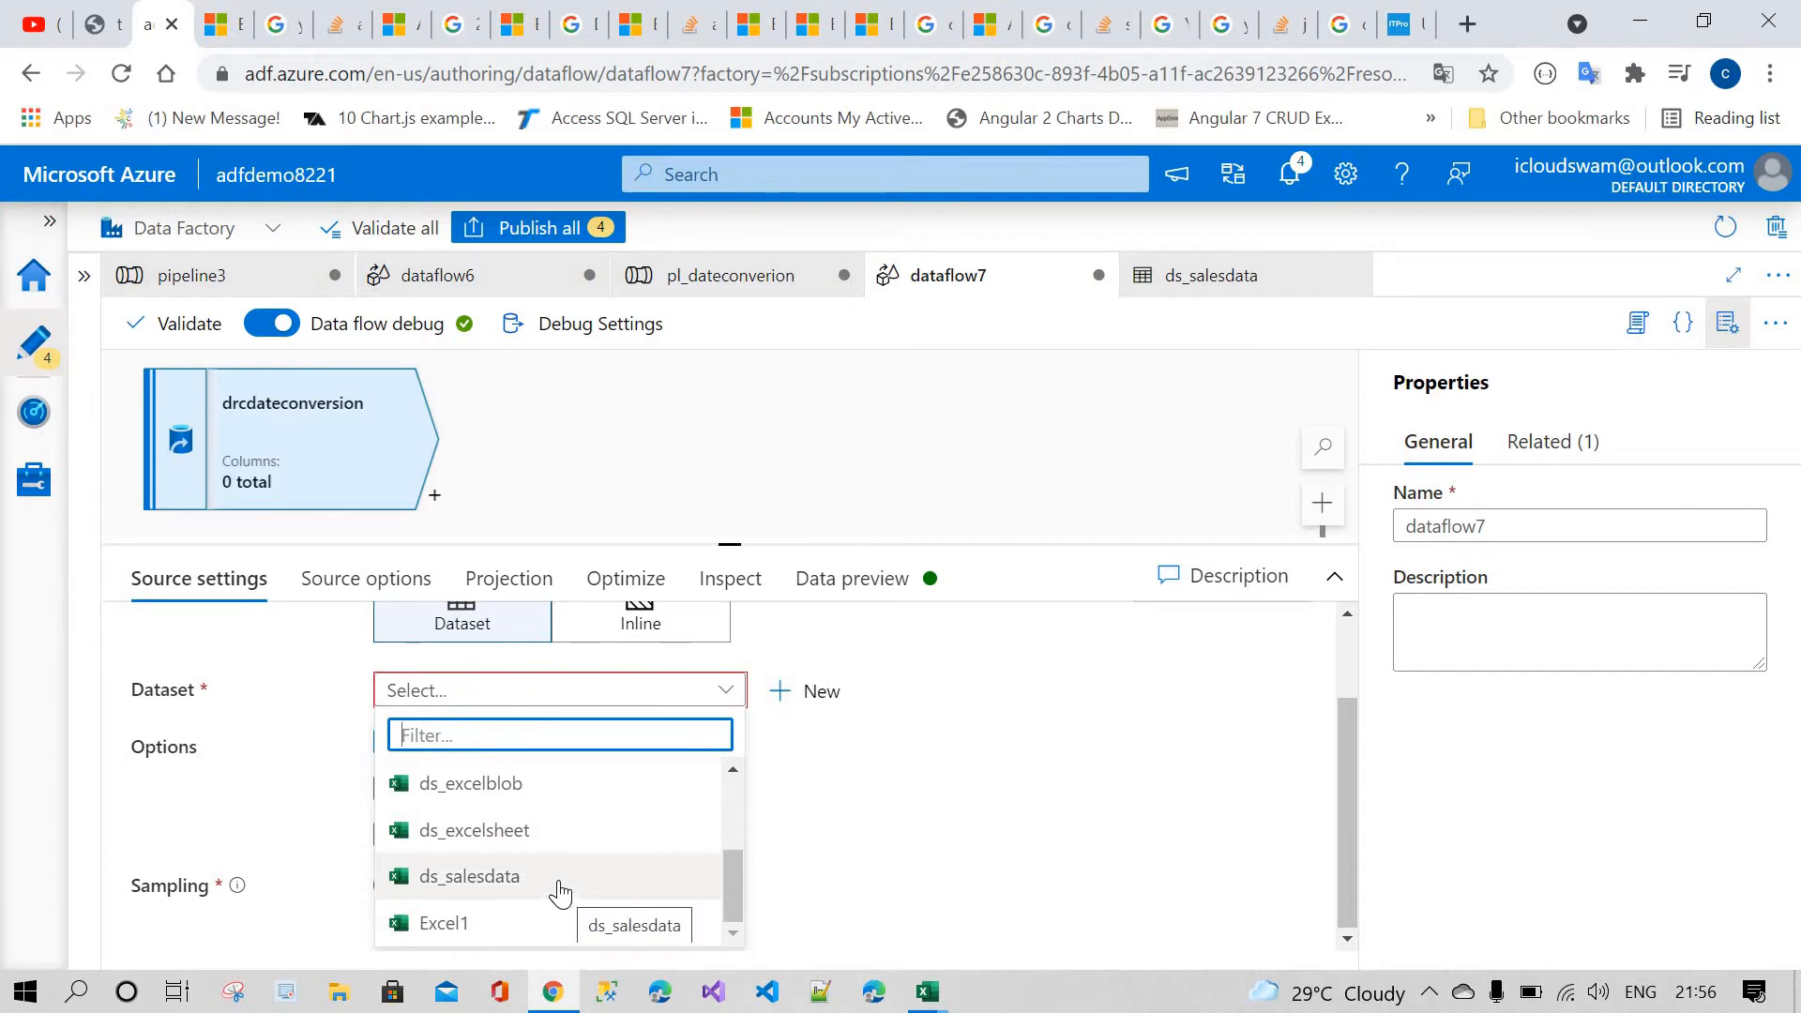
pyautogui.click(503, 888)
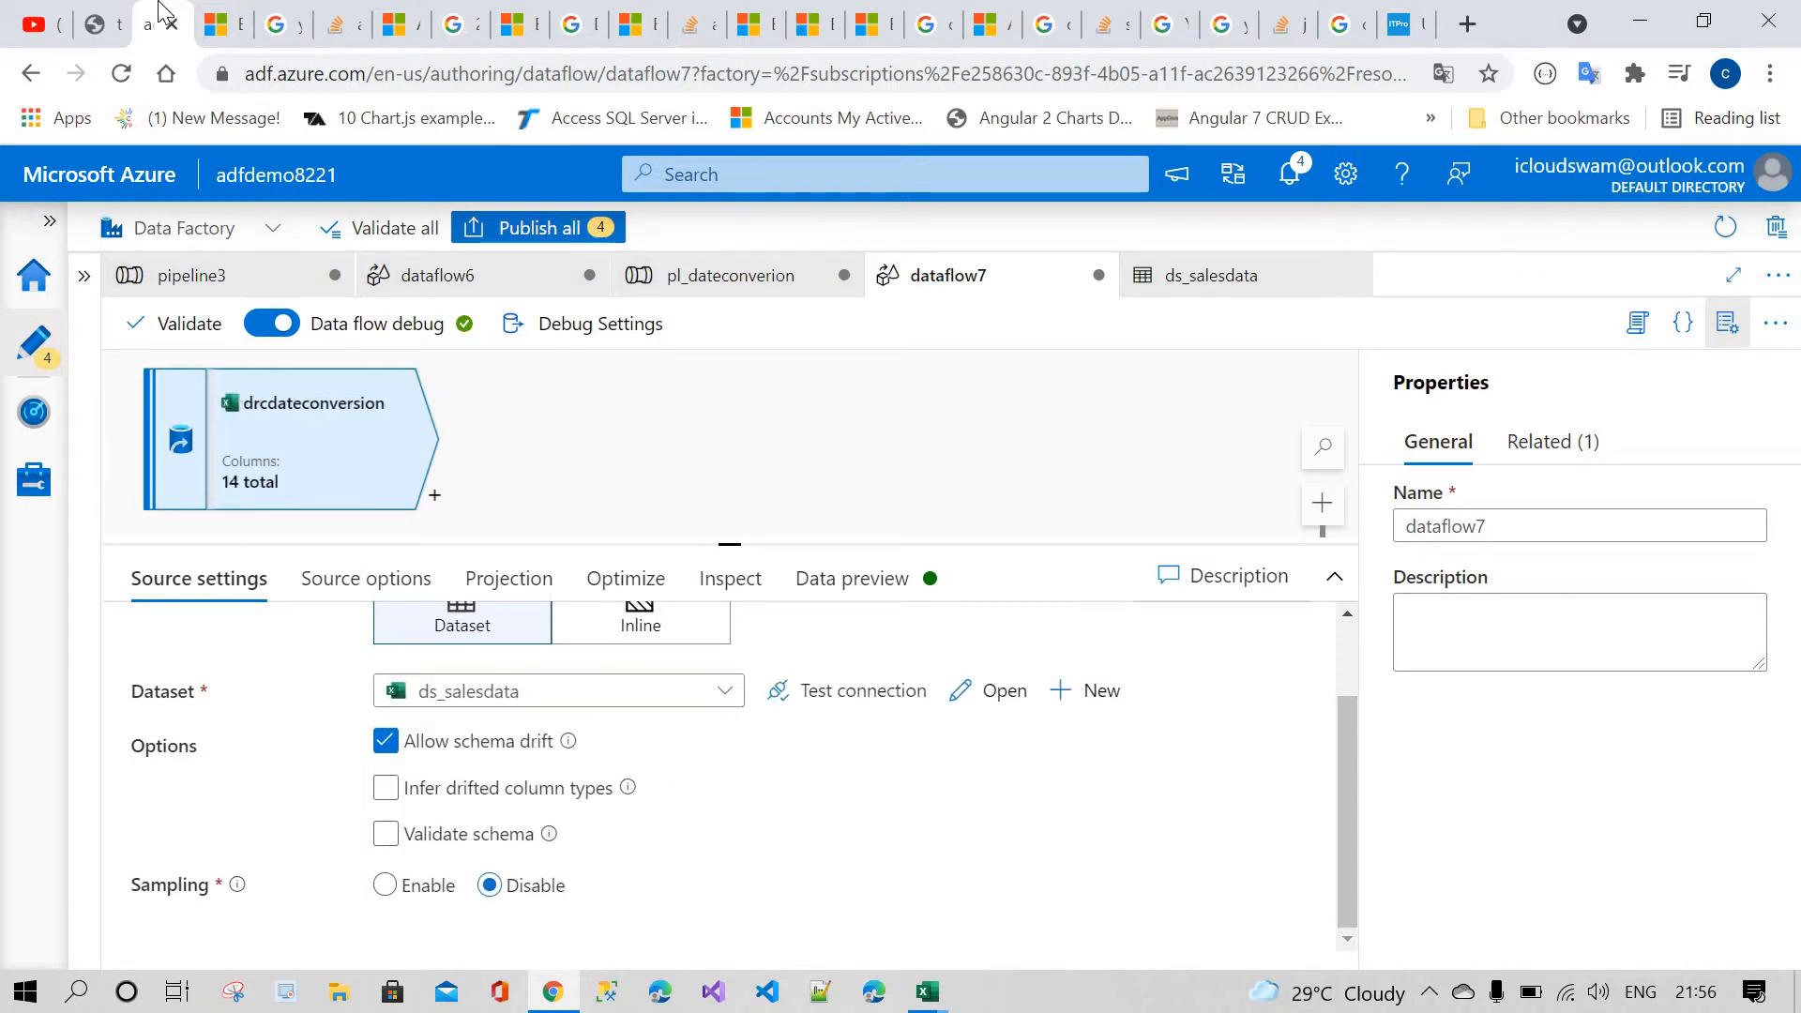
# - Check the 1000 Sales Records.xlsx file in the testxlsx container's SalesDataadftest folder in the Azure portal, then return to the data flow
pyautogui.click(105, 13)
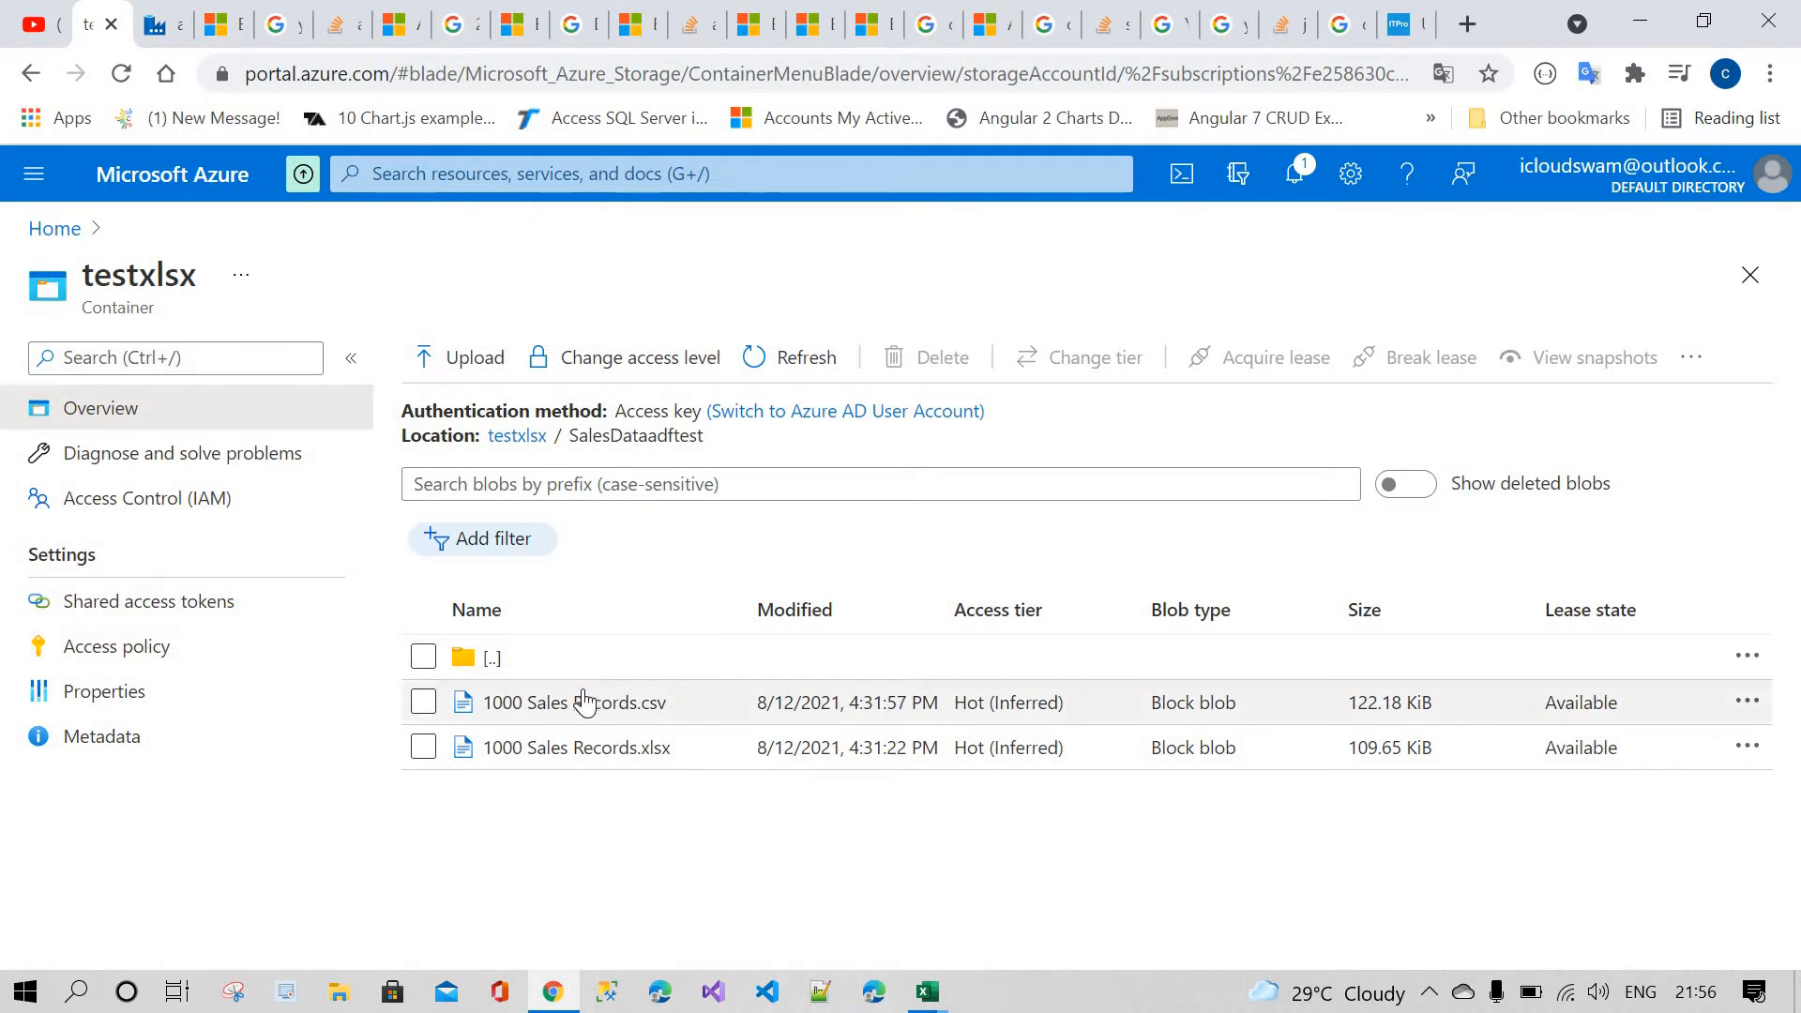
pyautogui.click(517, 436)
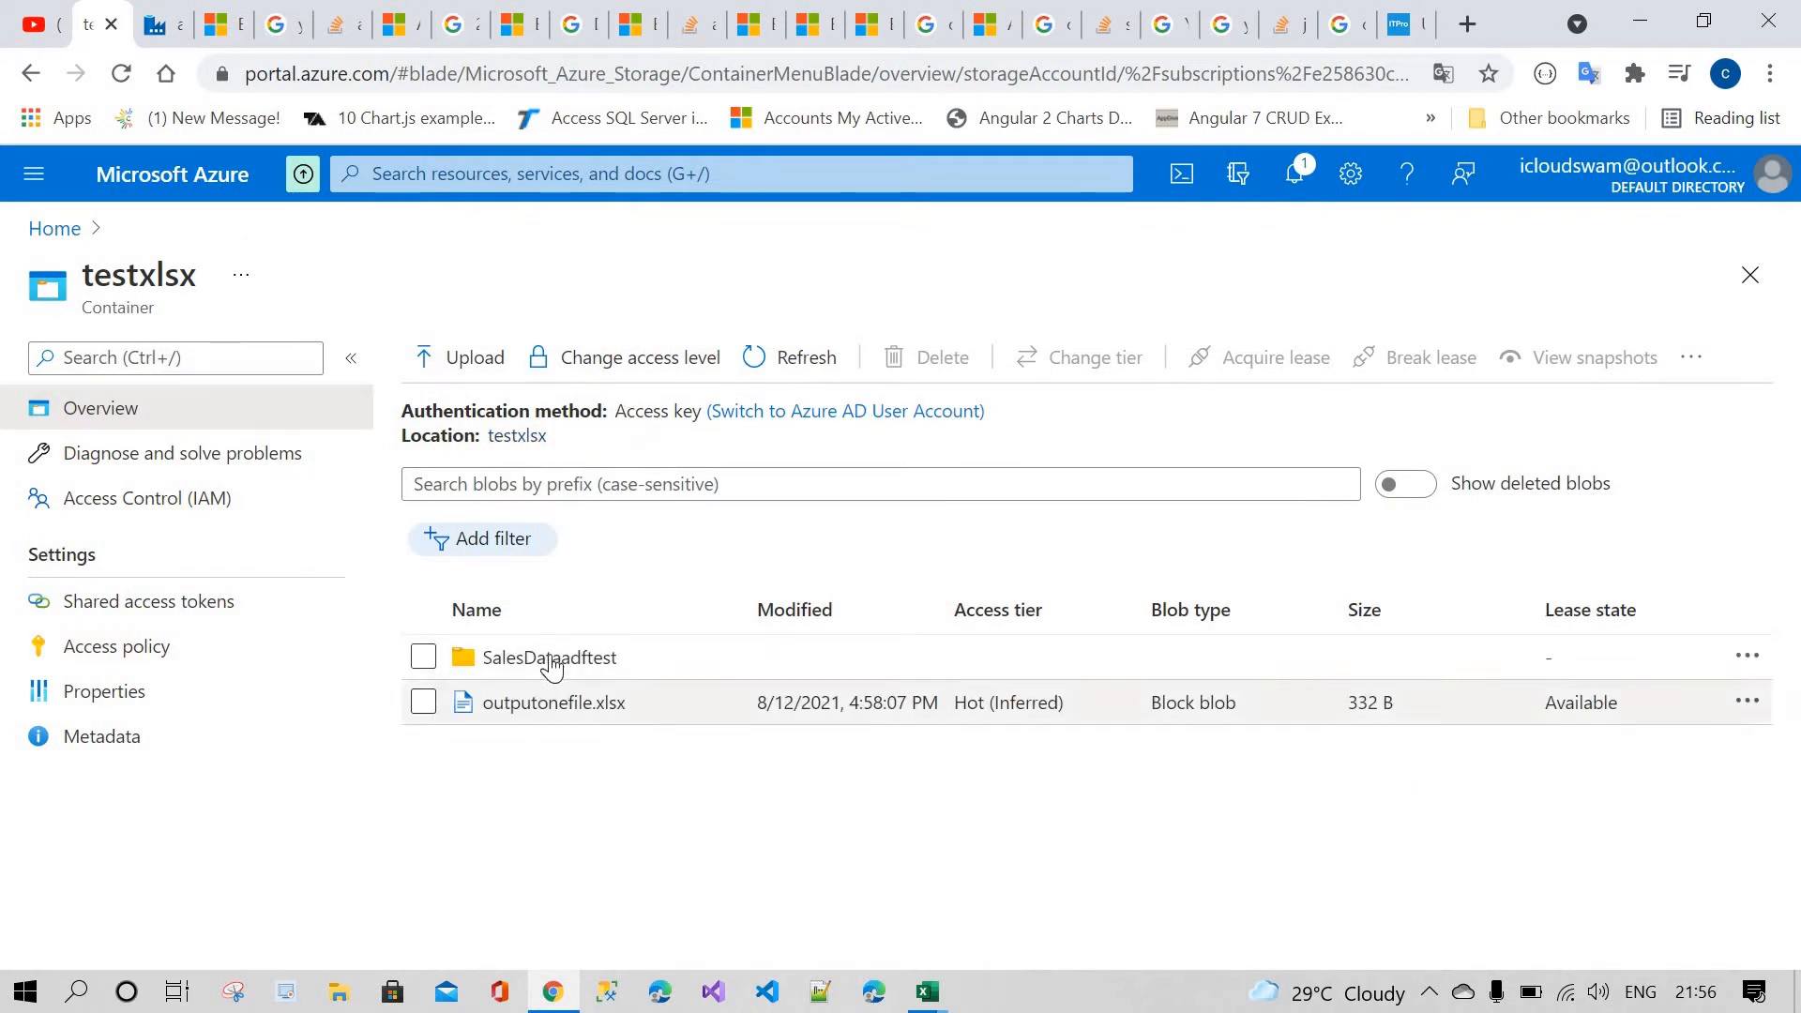
pyautogui.click(550, 659)
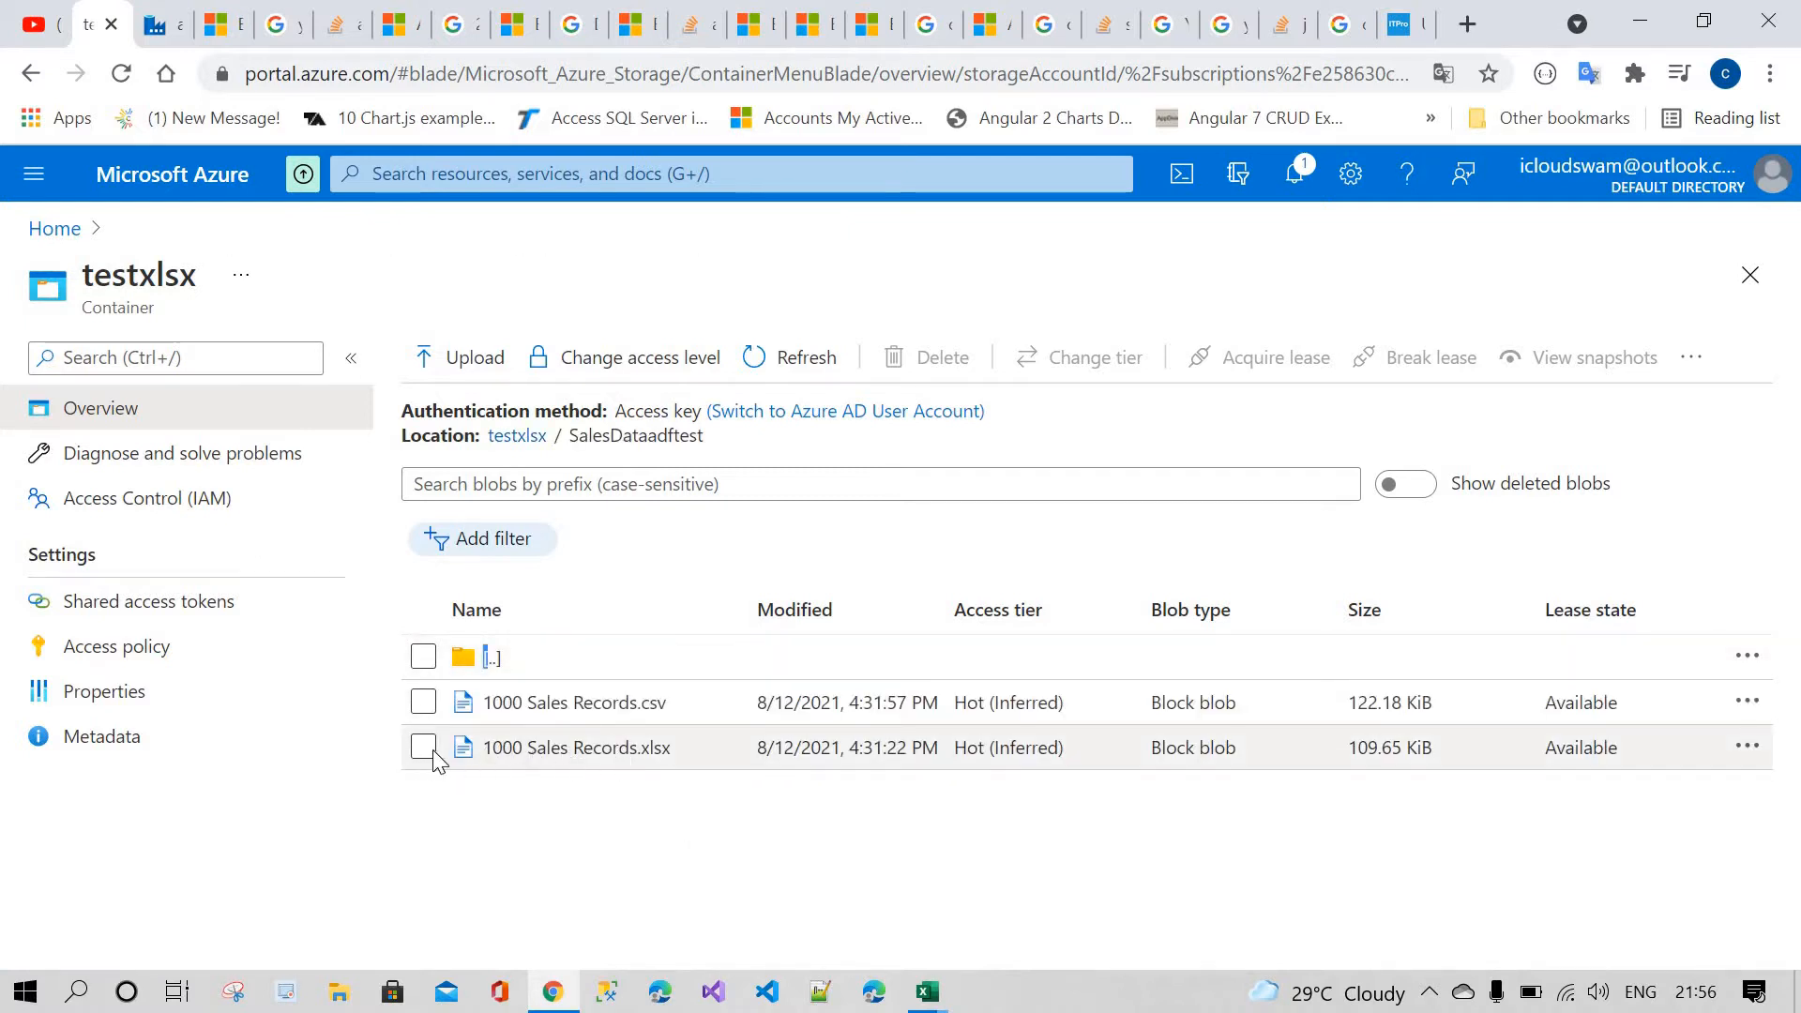
pyautogui.click(423, 747)
pyautogui.click(661, 805)
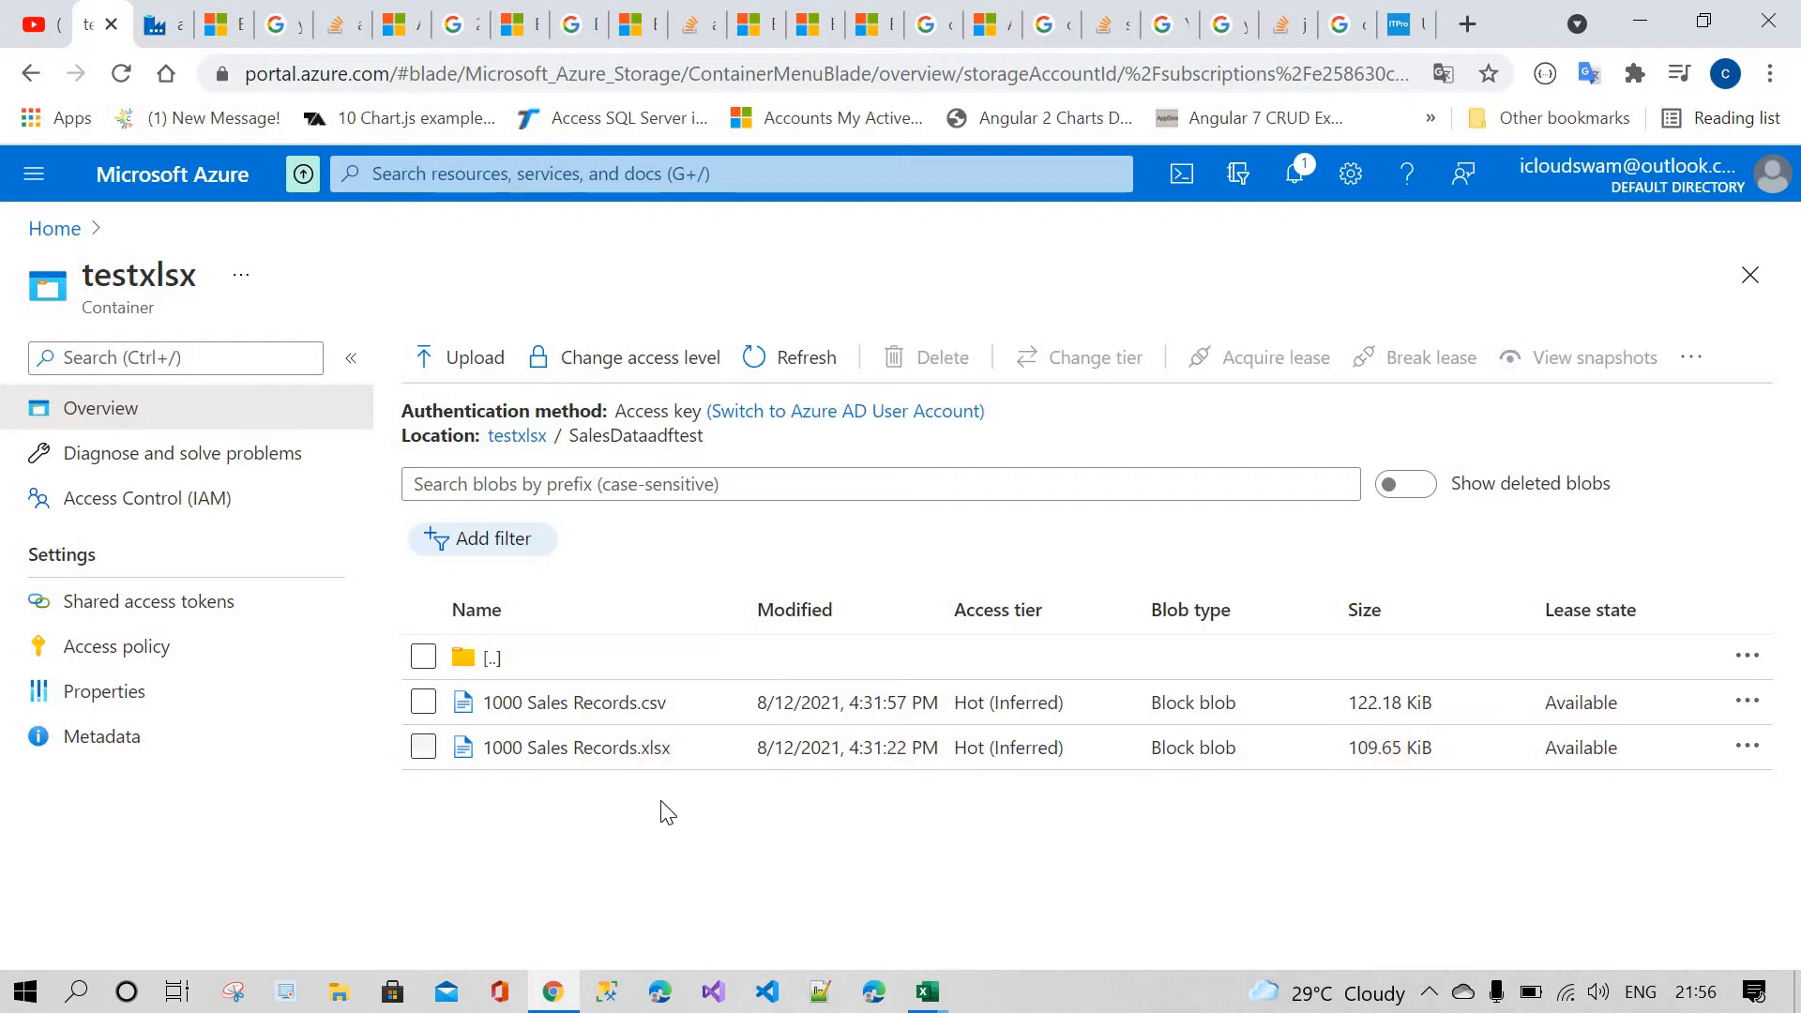
pyautogui.click(158, 24)
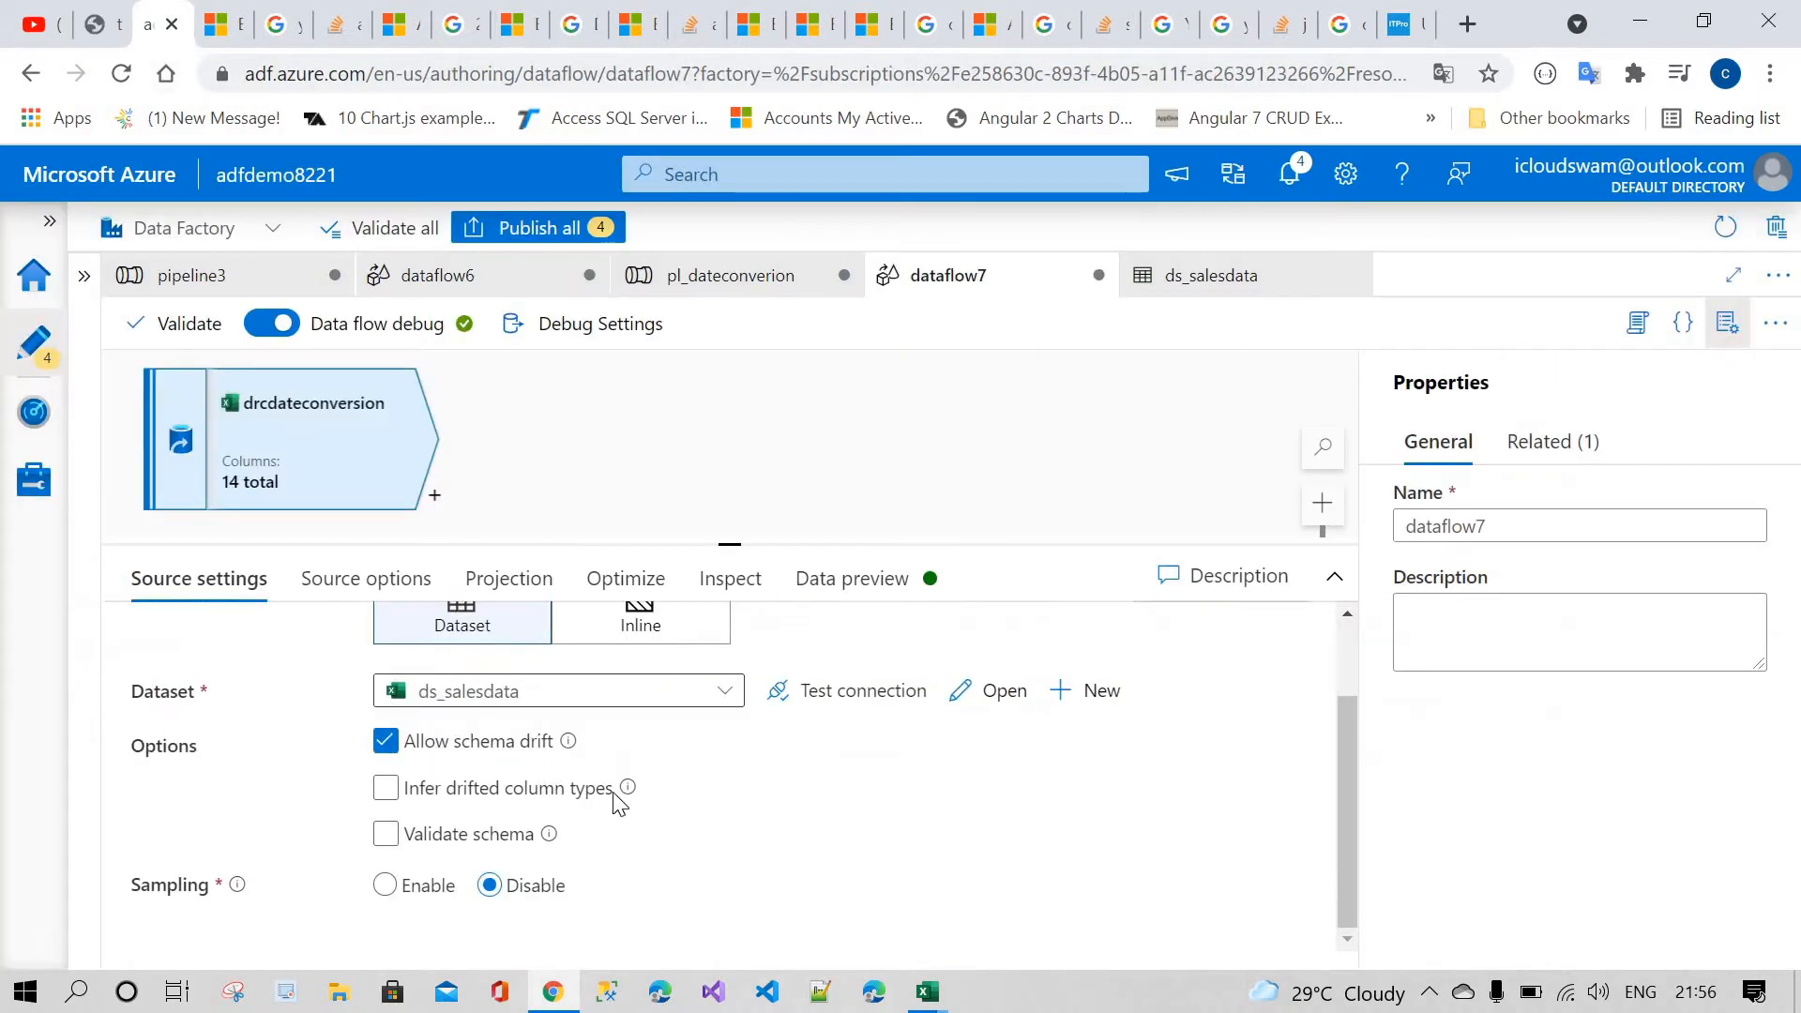
# - Add a Derived Column transformation after the drcdateconversion source
pyautogui.click(497, 800)
pyautogui.scroll(1, 502, 800)
pyautogui.scroll(-1, 514, 800)
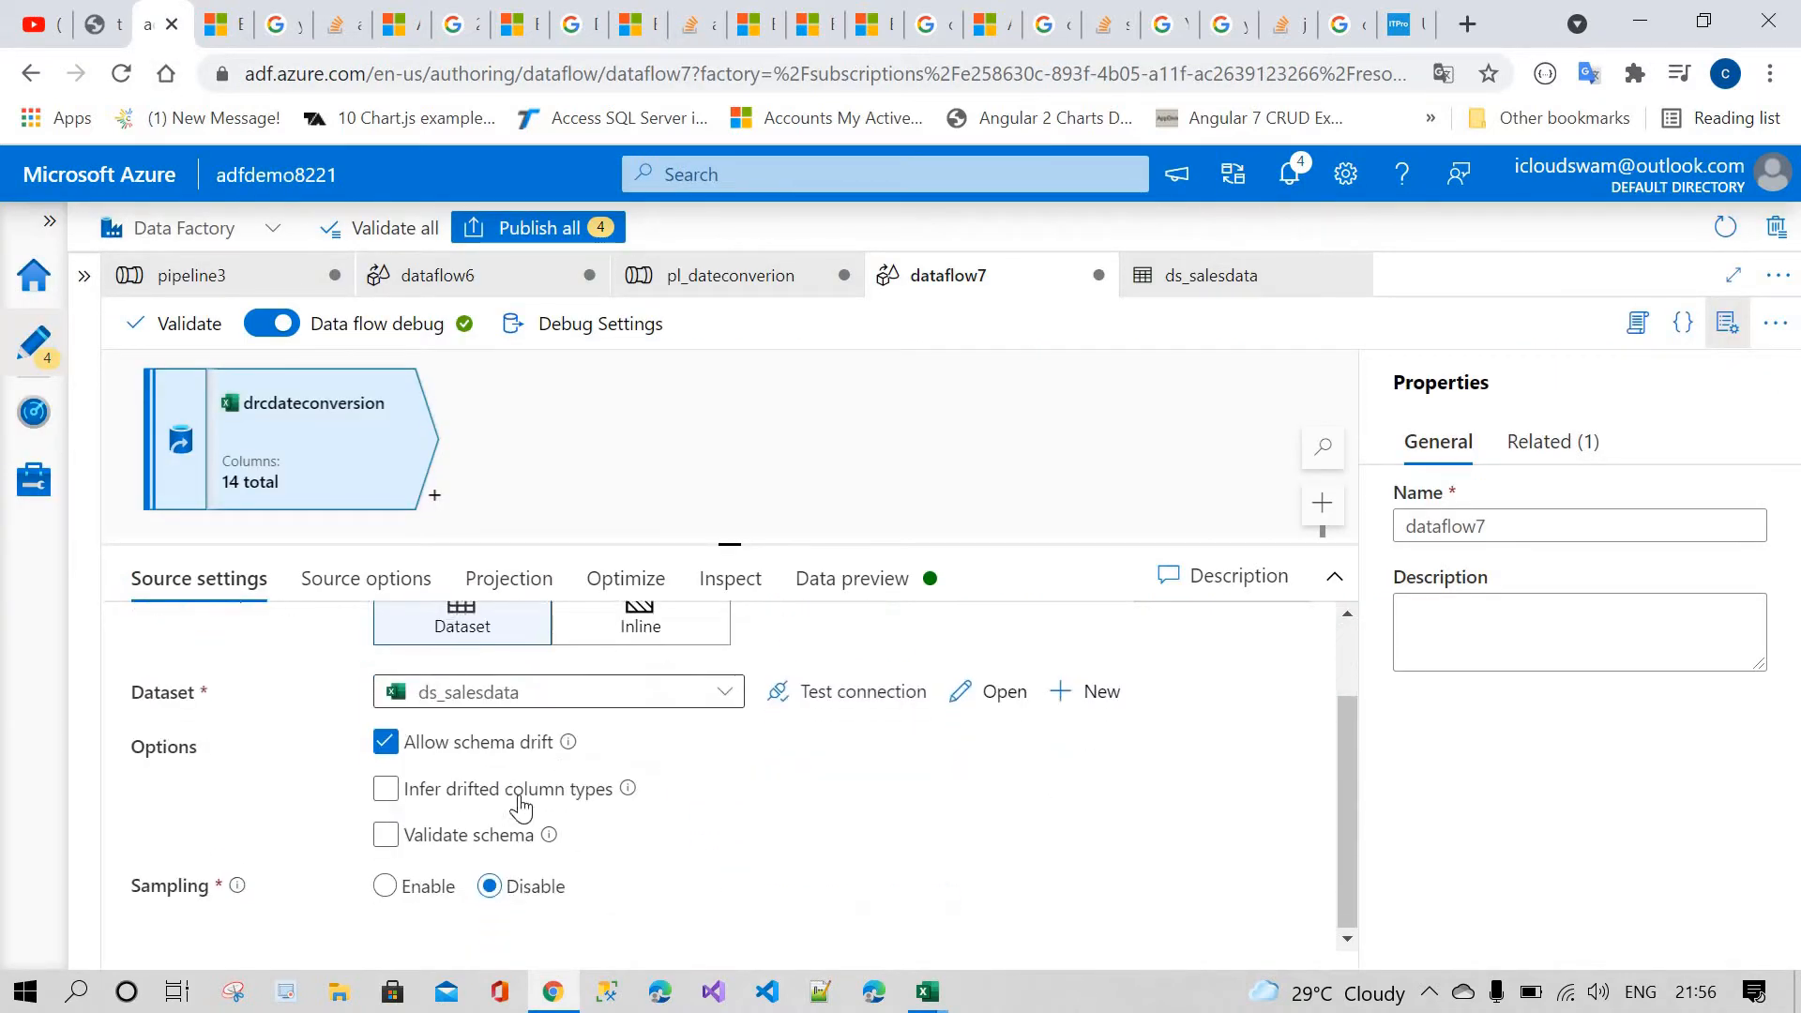
pyautogui.scroll(1, 514, 800)
pyautogui.click(434, 495)
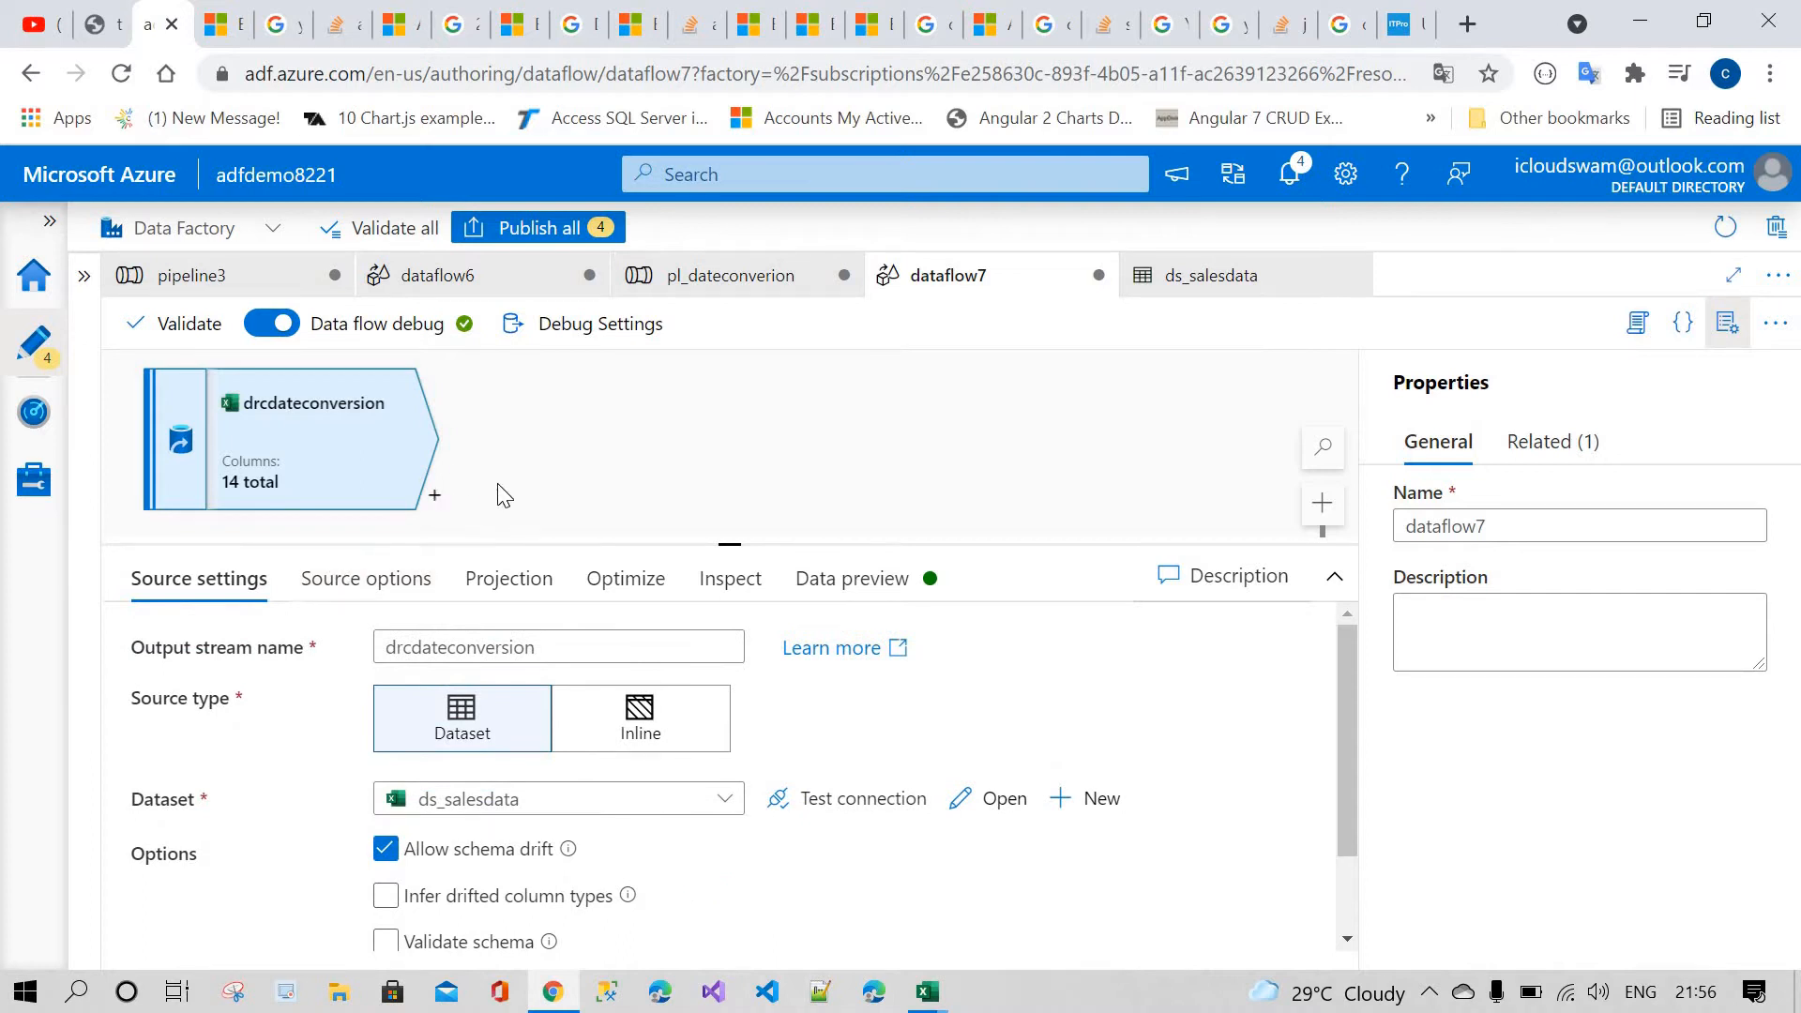
pyautogui.write('de')
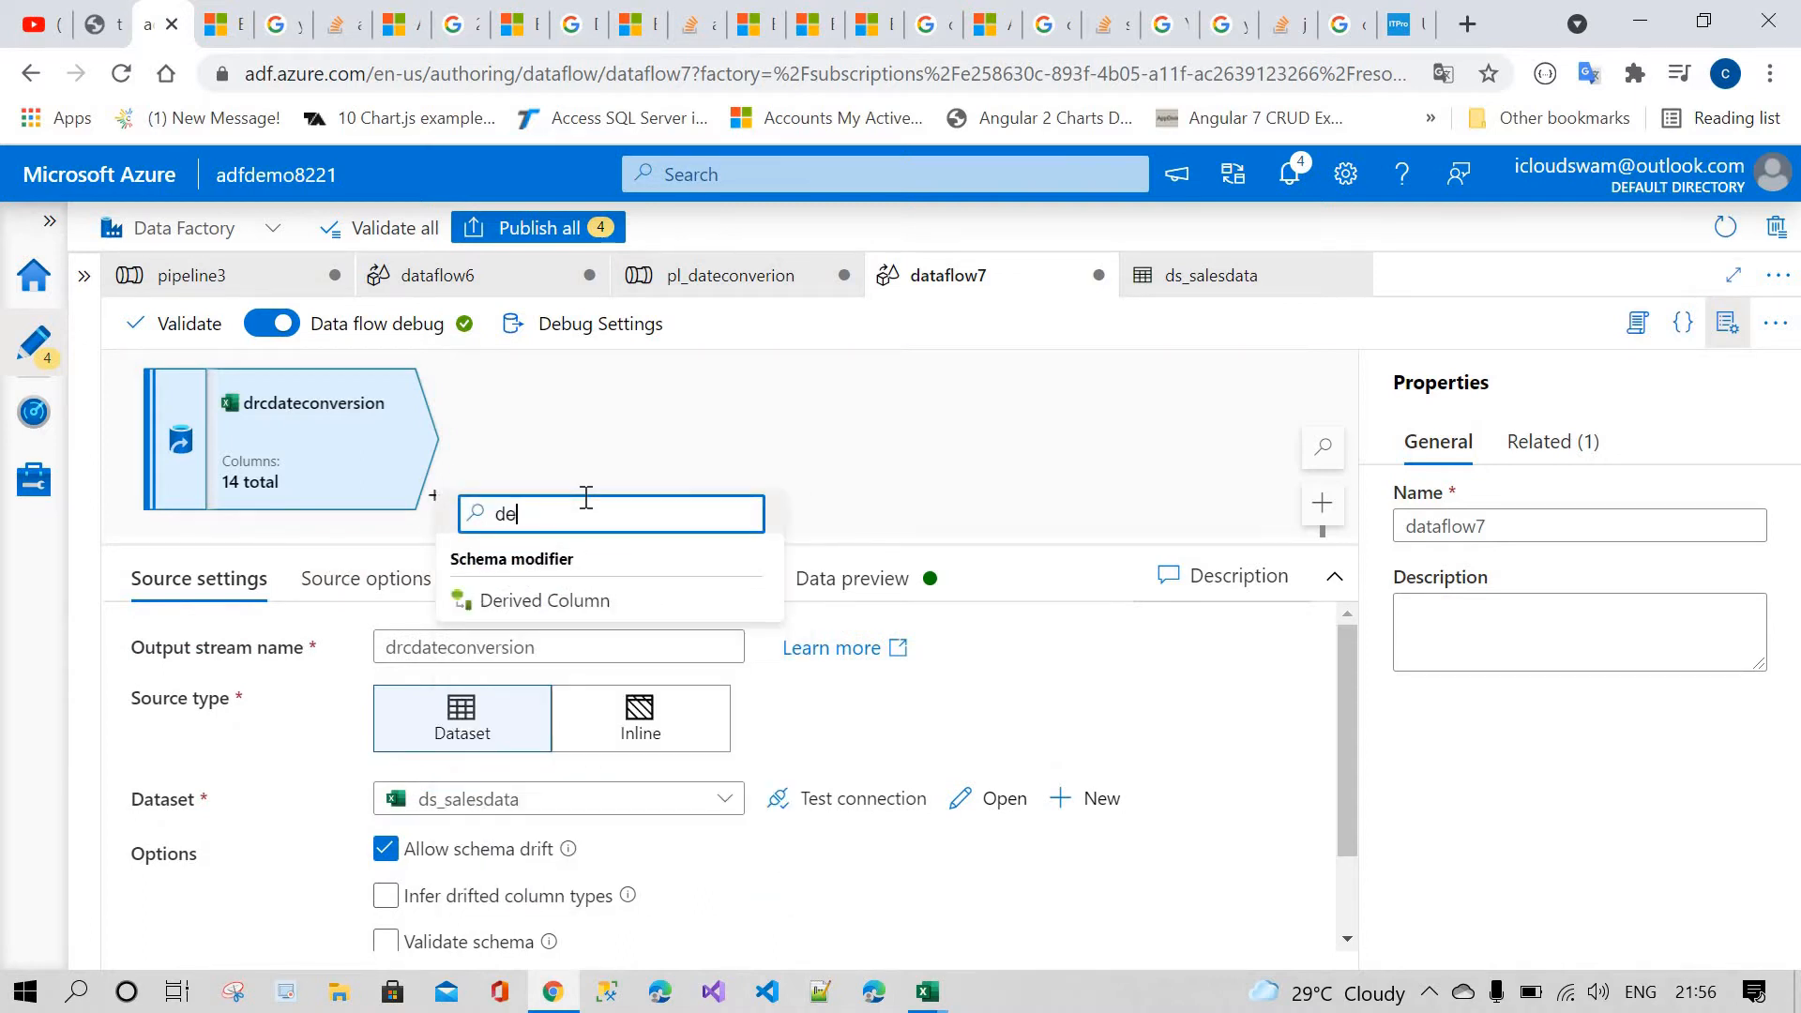
pyautogui.write('rive')
pyautogui.click(591, 605)
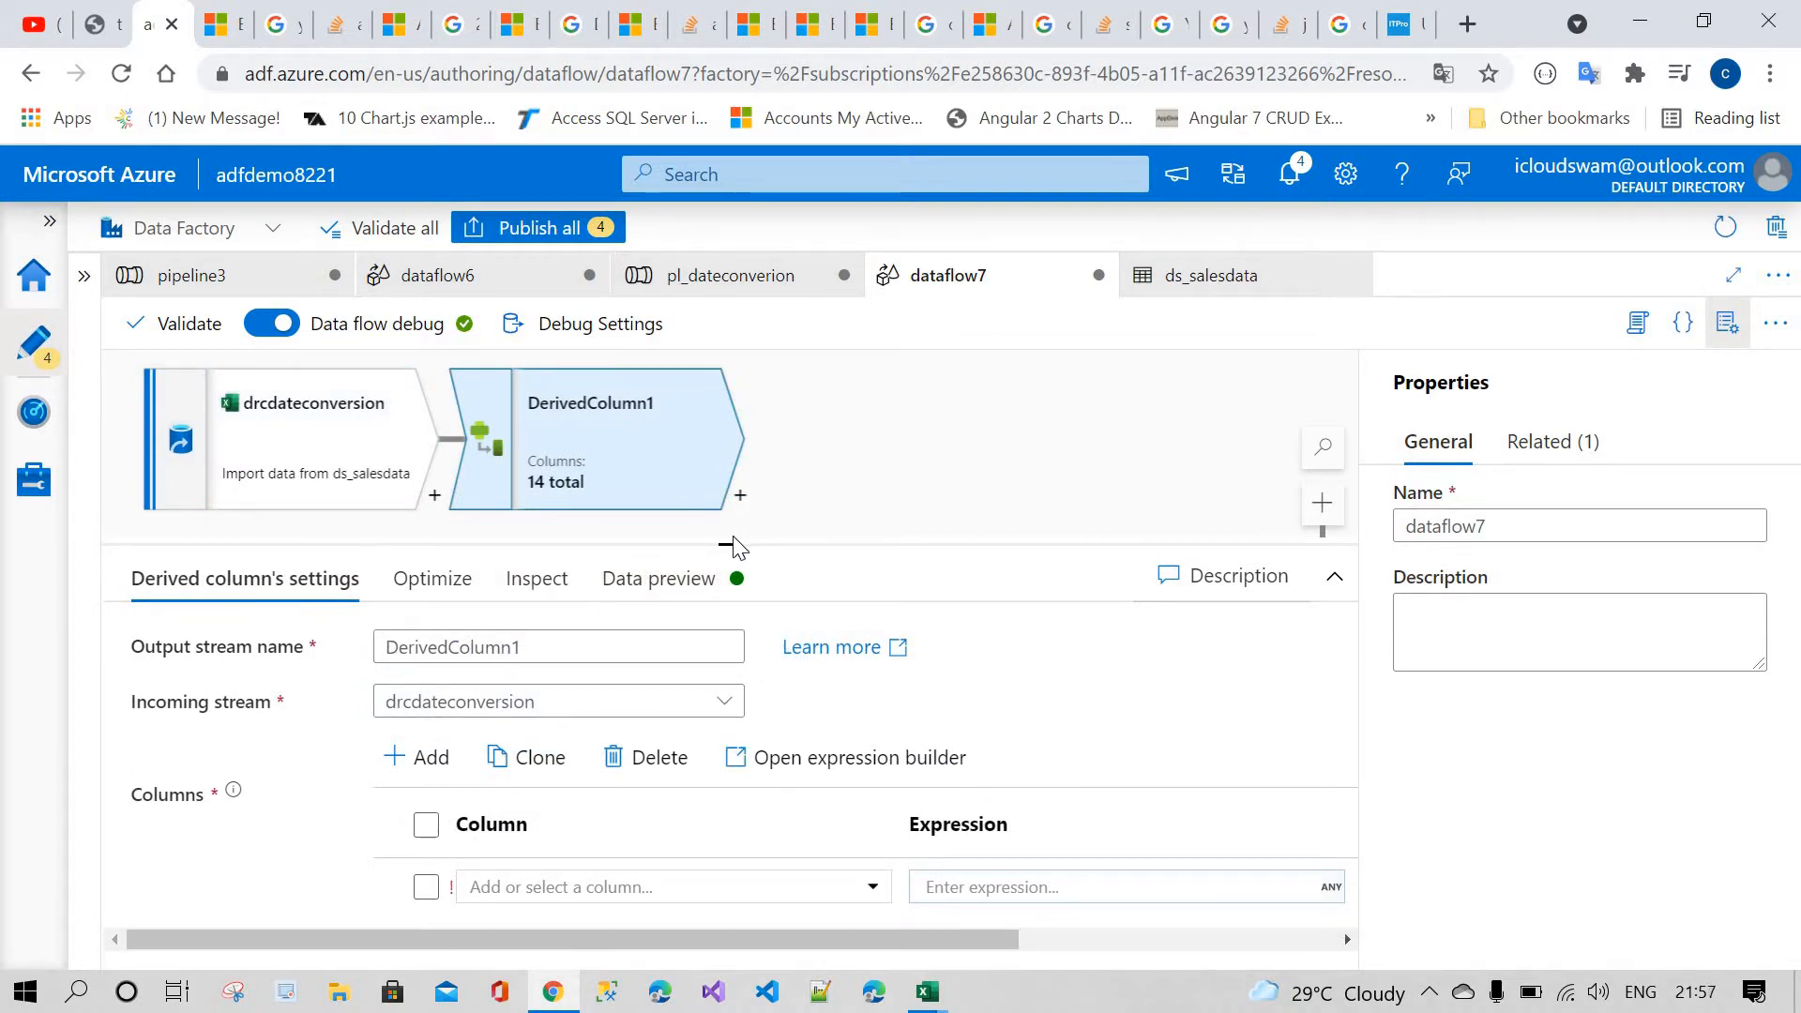
pyautogui.moveTo(730, 544); pyautogui.dragTo(730, 519)
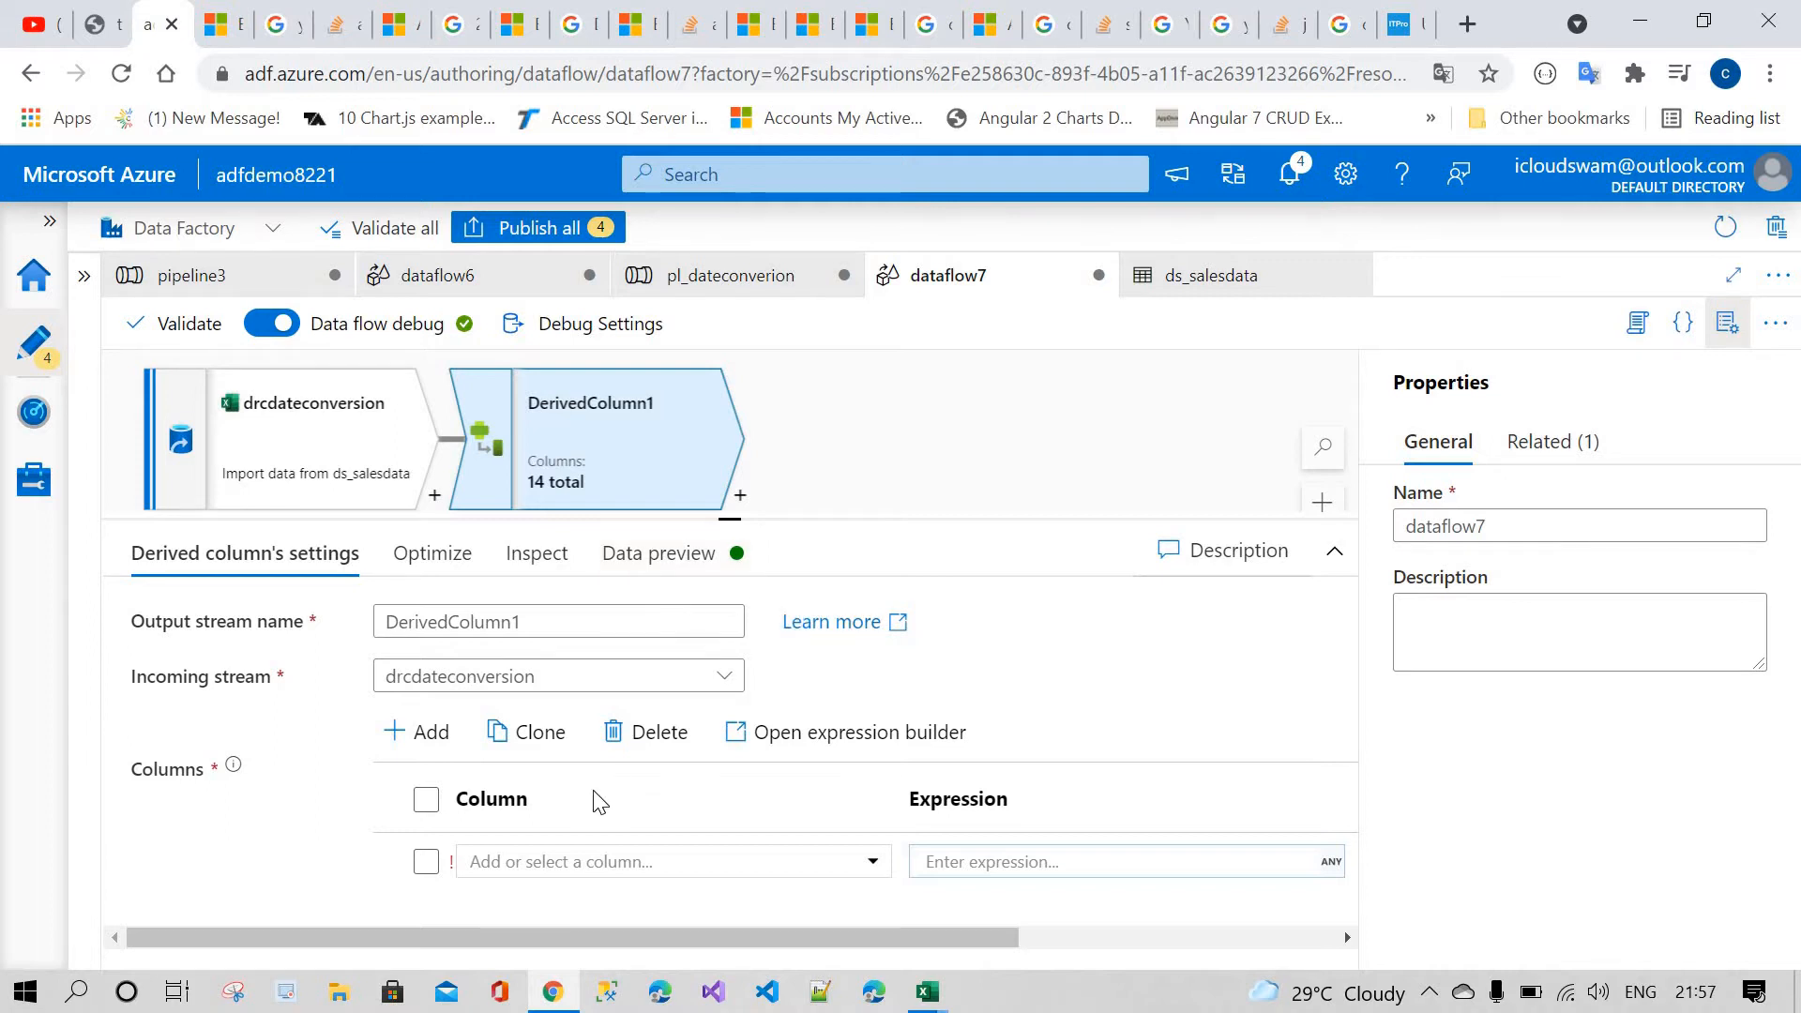
# - Name the new column in the Derived Column transformation Modifieddate
pyautogui.click(570, 865)
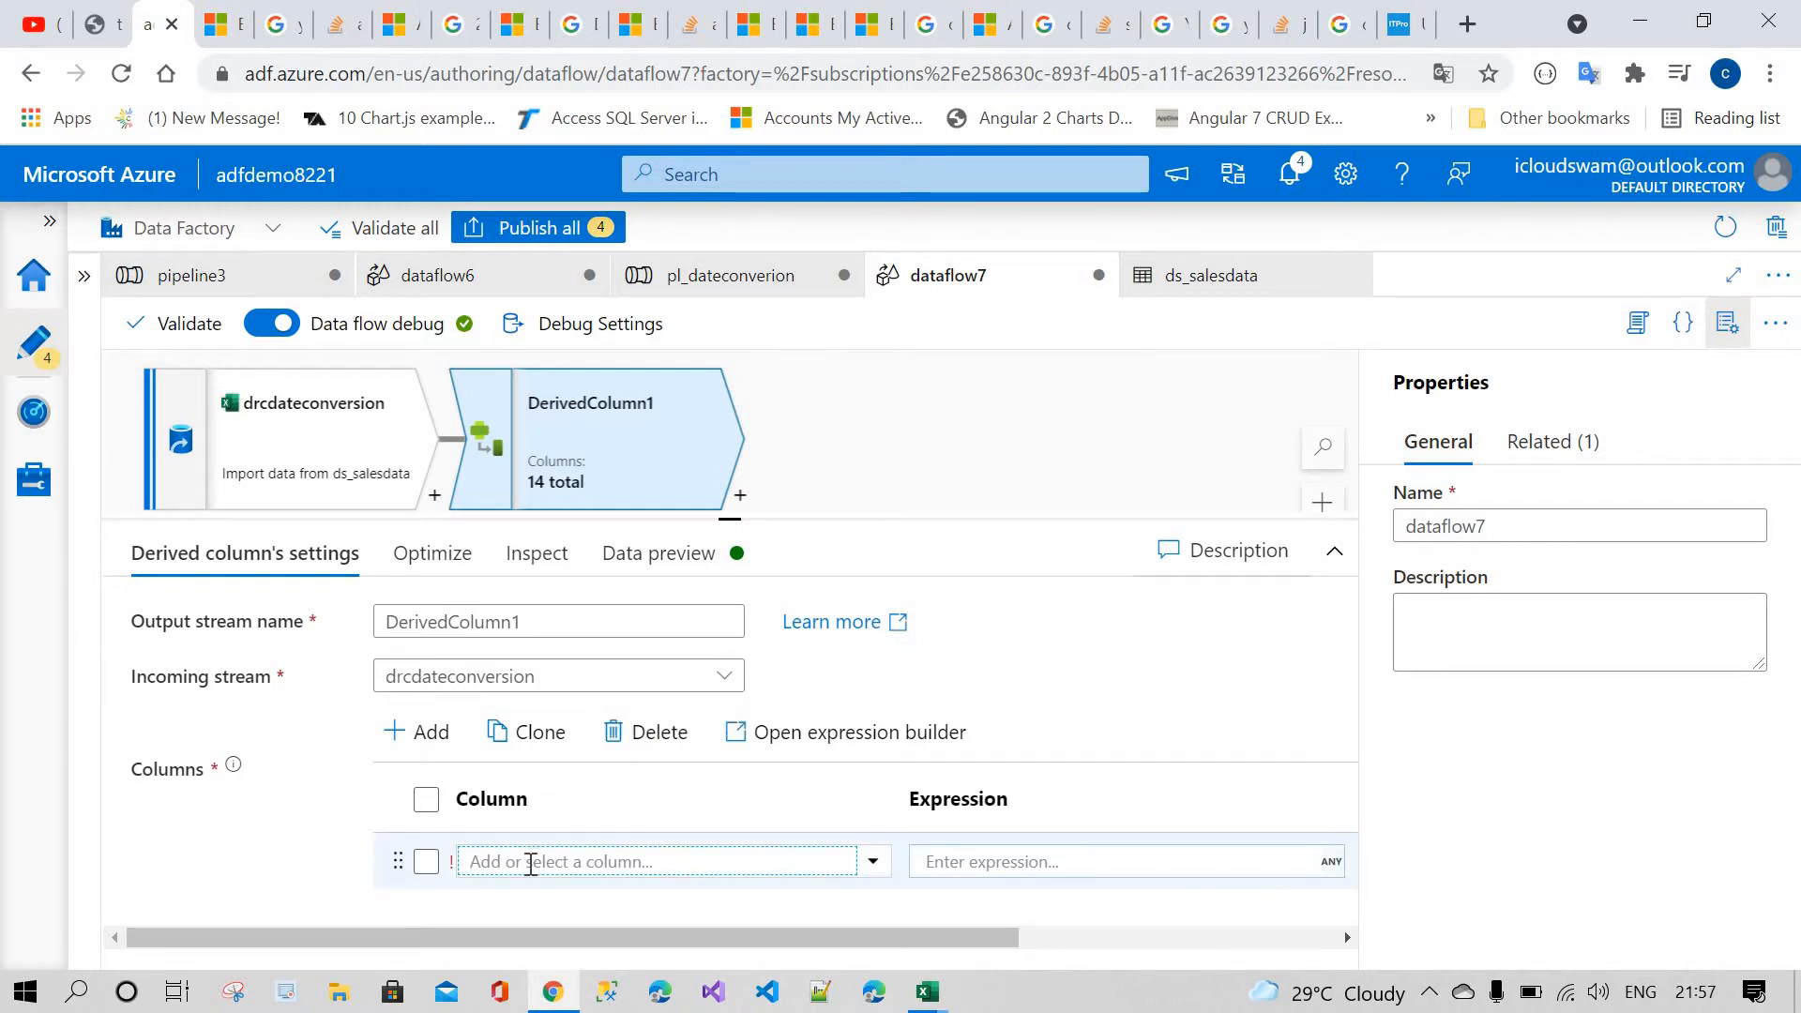
pyautogui.write('Todate')
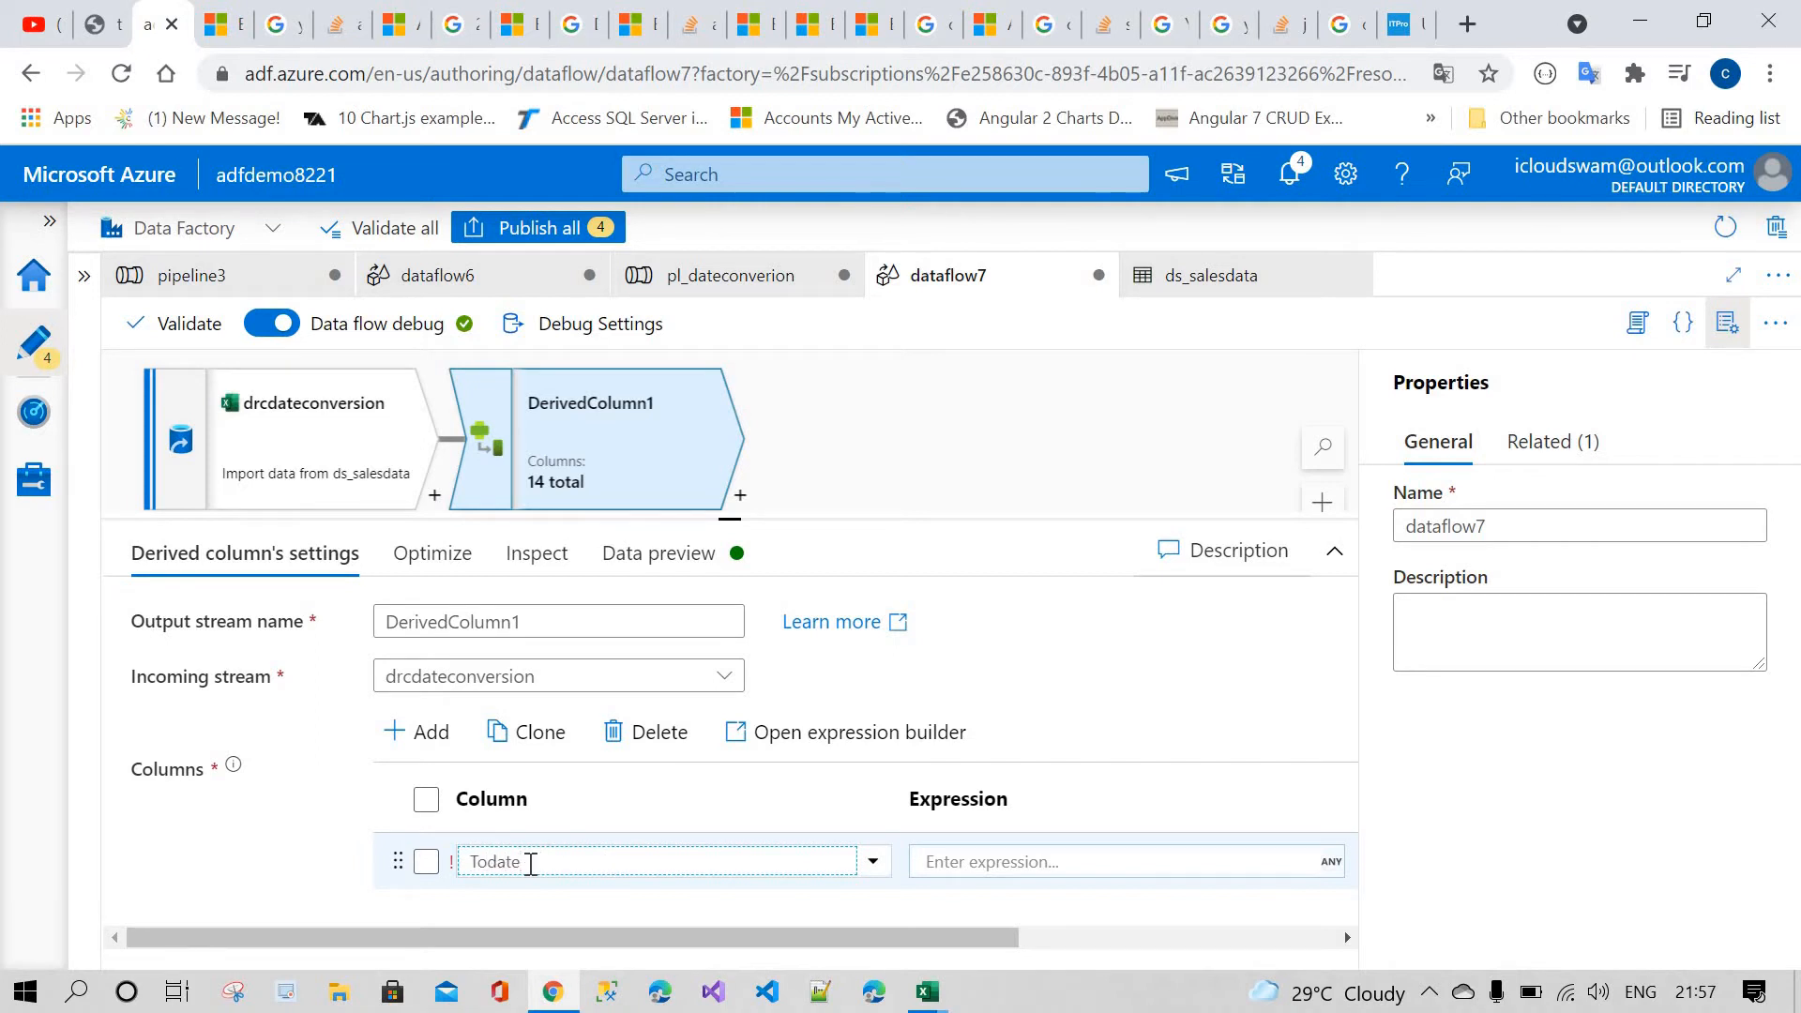
pyautogui.write('o')
pyautogui.press('BackSpace')
pyautogui.press('BackSpace')
pyautogui.write('Modifieddate')
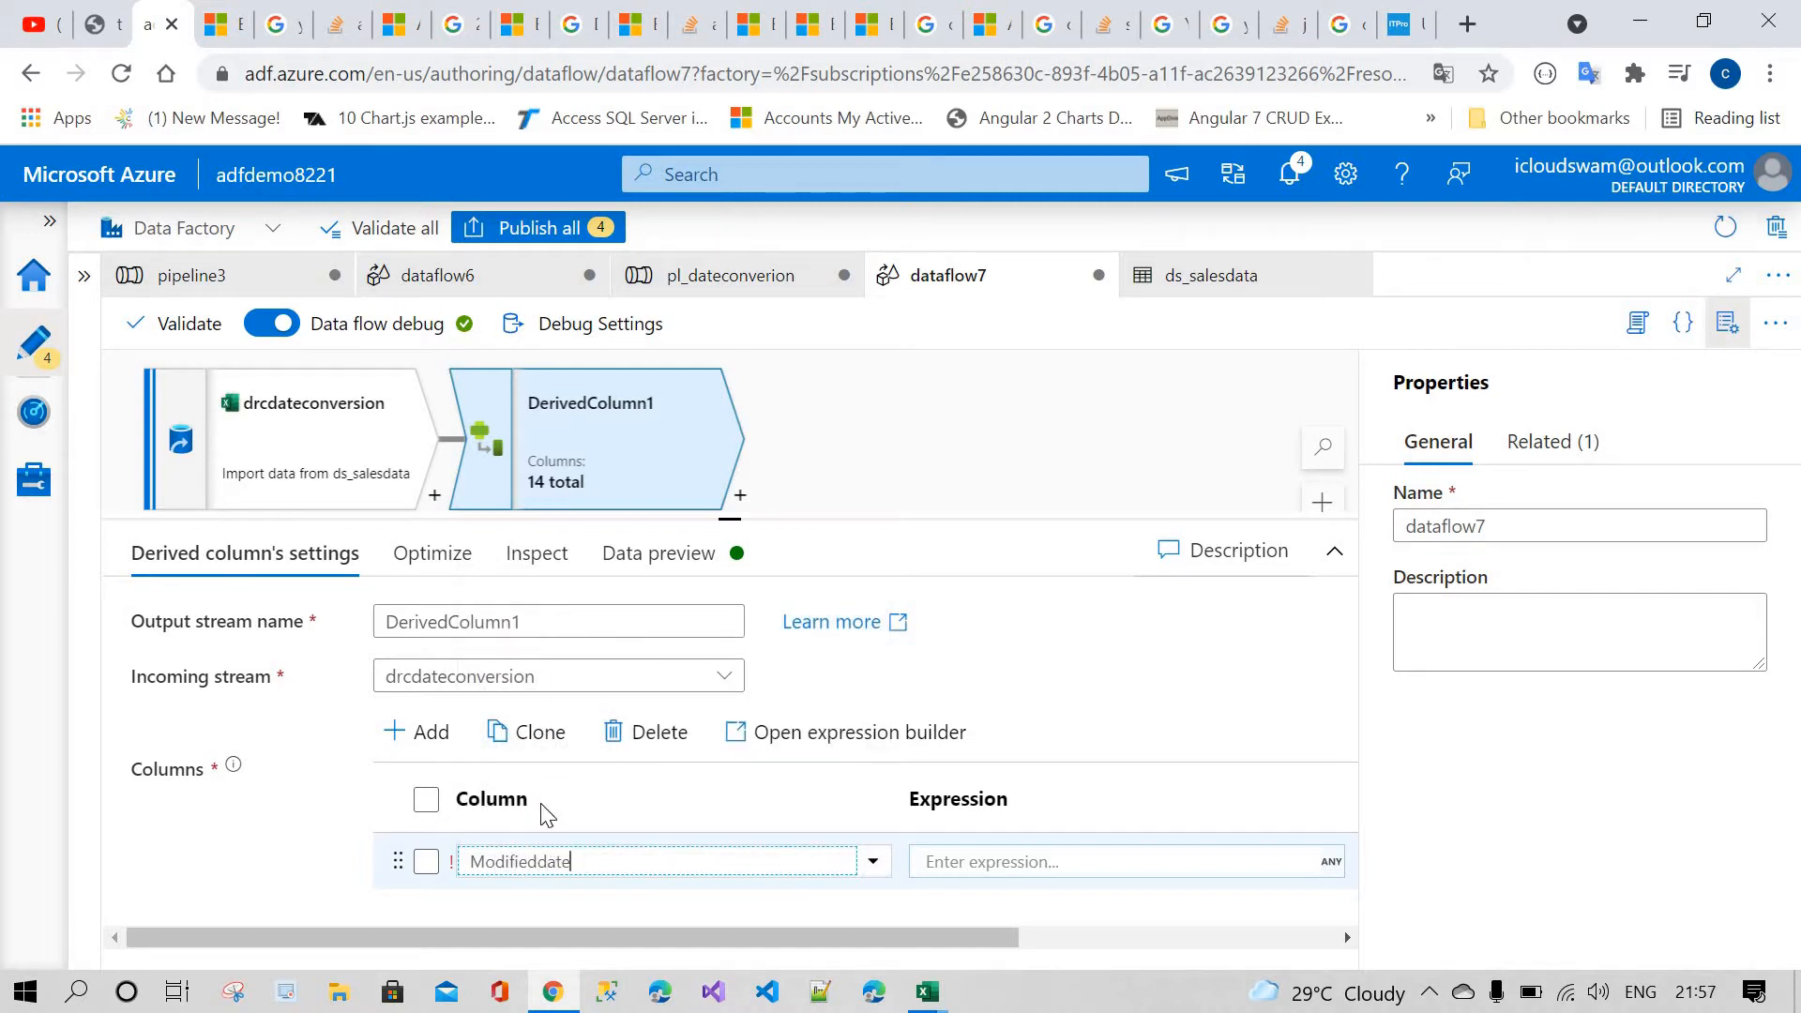
# - Open the expression builder for the Modifieddate column and insert the coalesce function
pyautogui.click(979, 861)
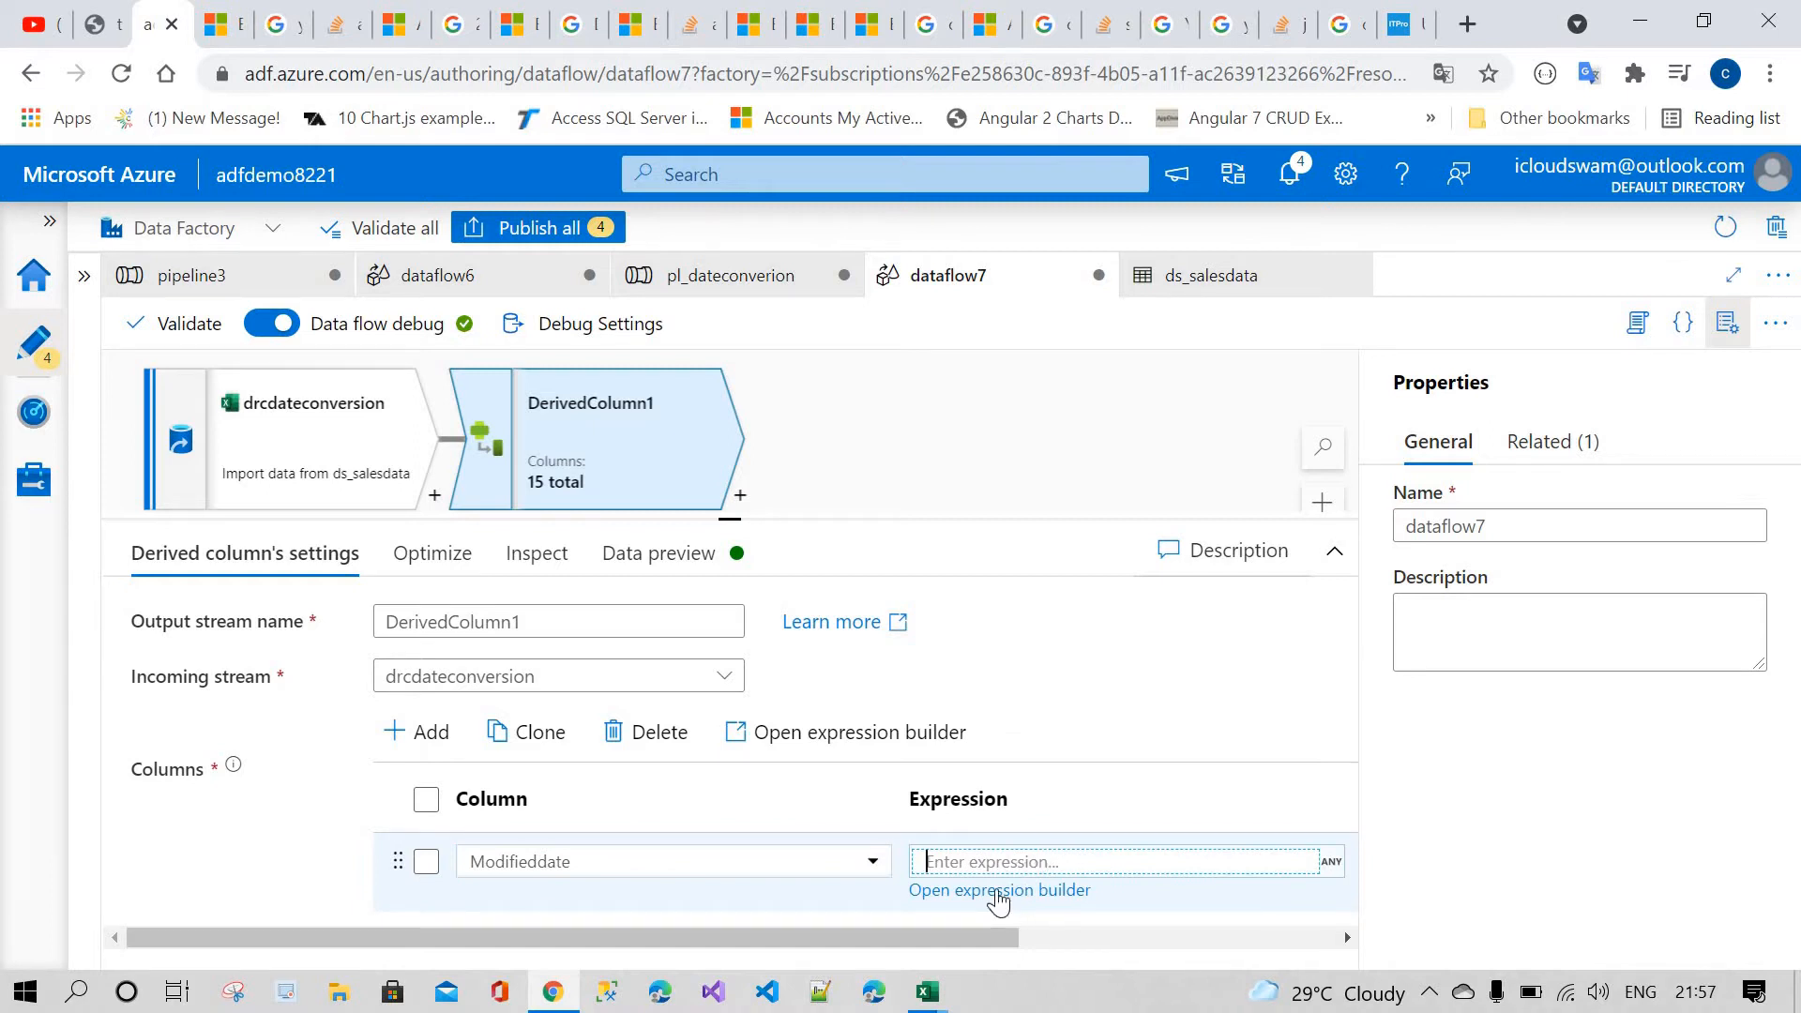
pyautogui.click(1022, 891)
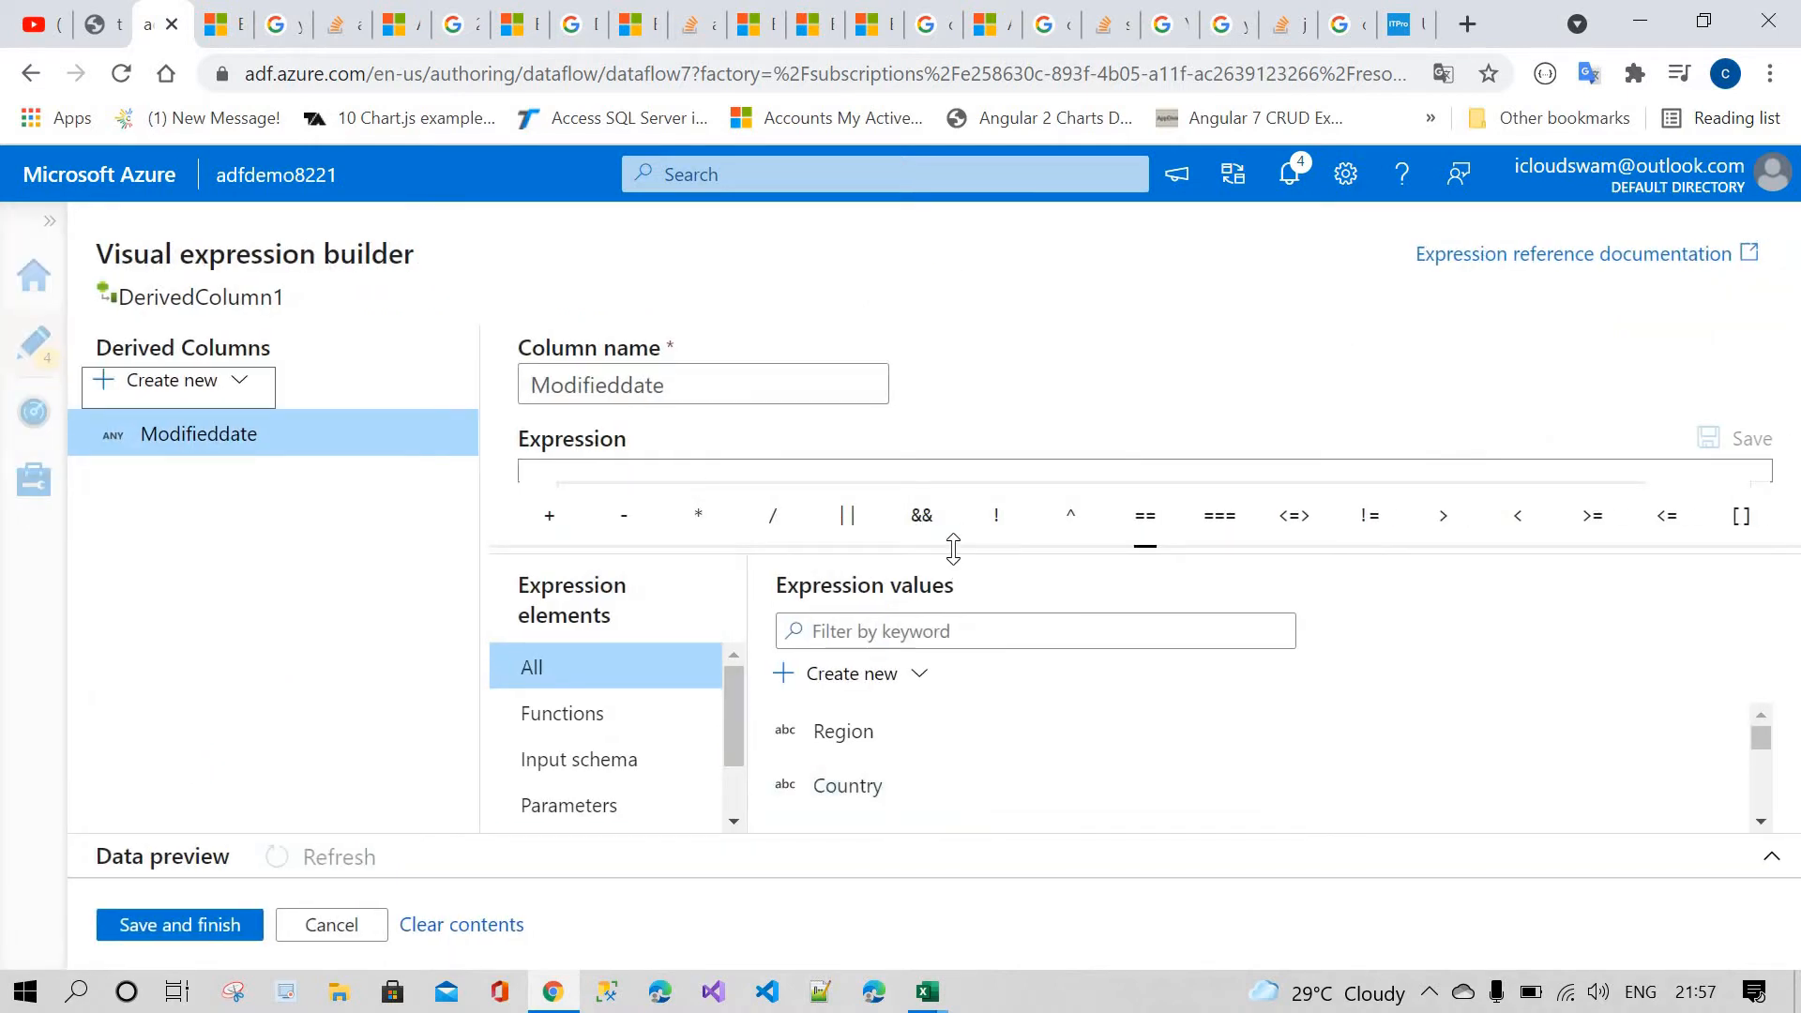
pyautogui.click(714, 516)
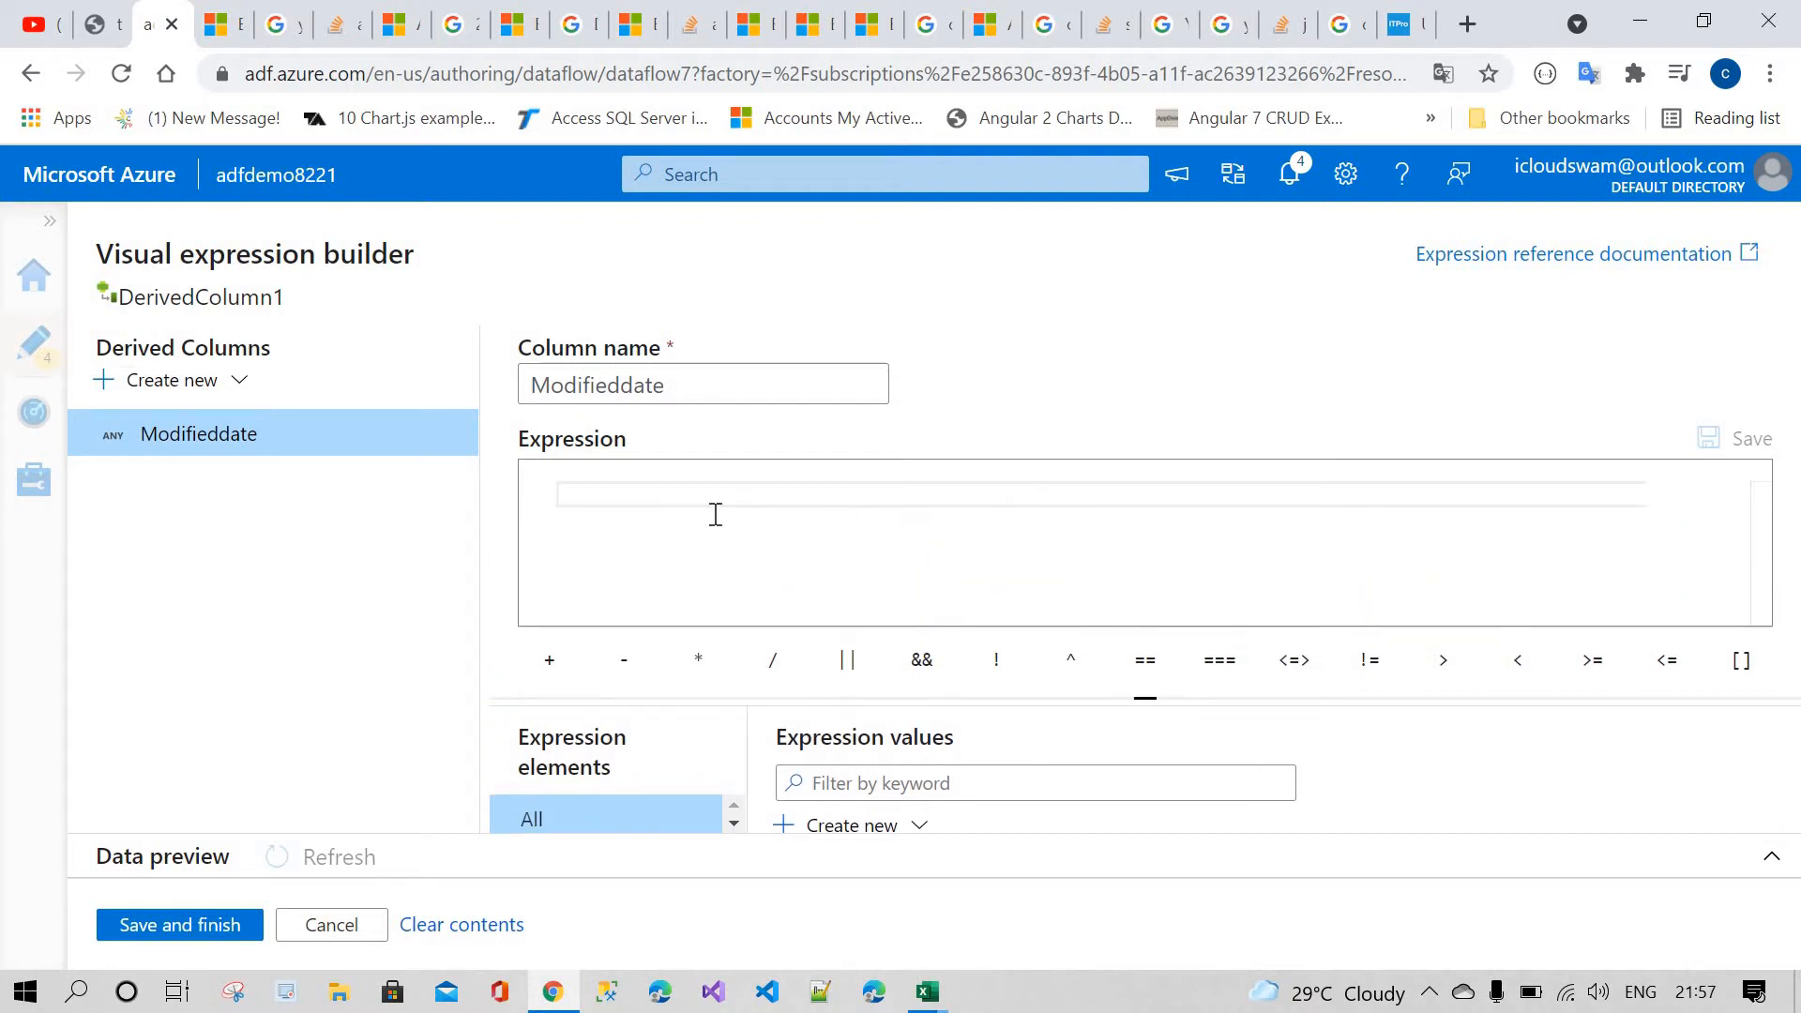
pyautogui.write('cole')
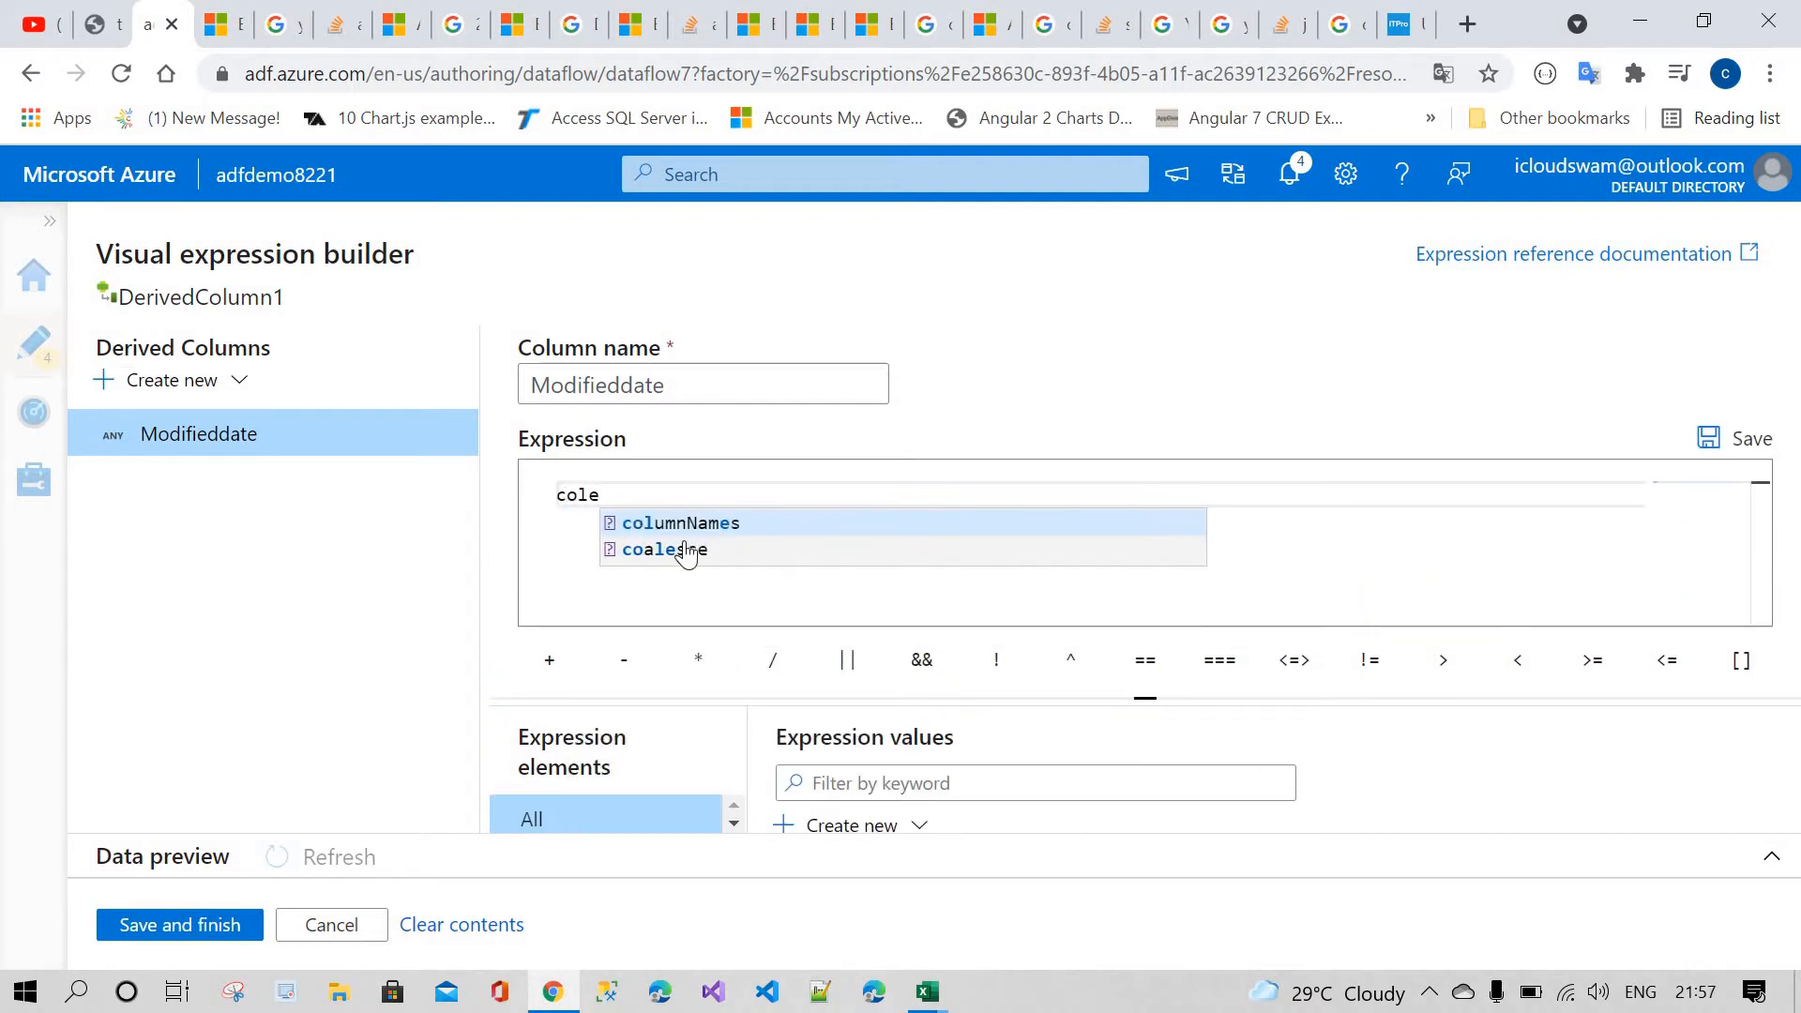
pyautogui.click(702, 549)
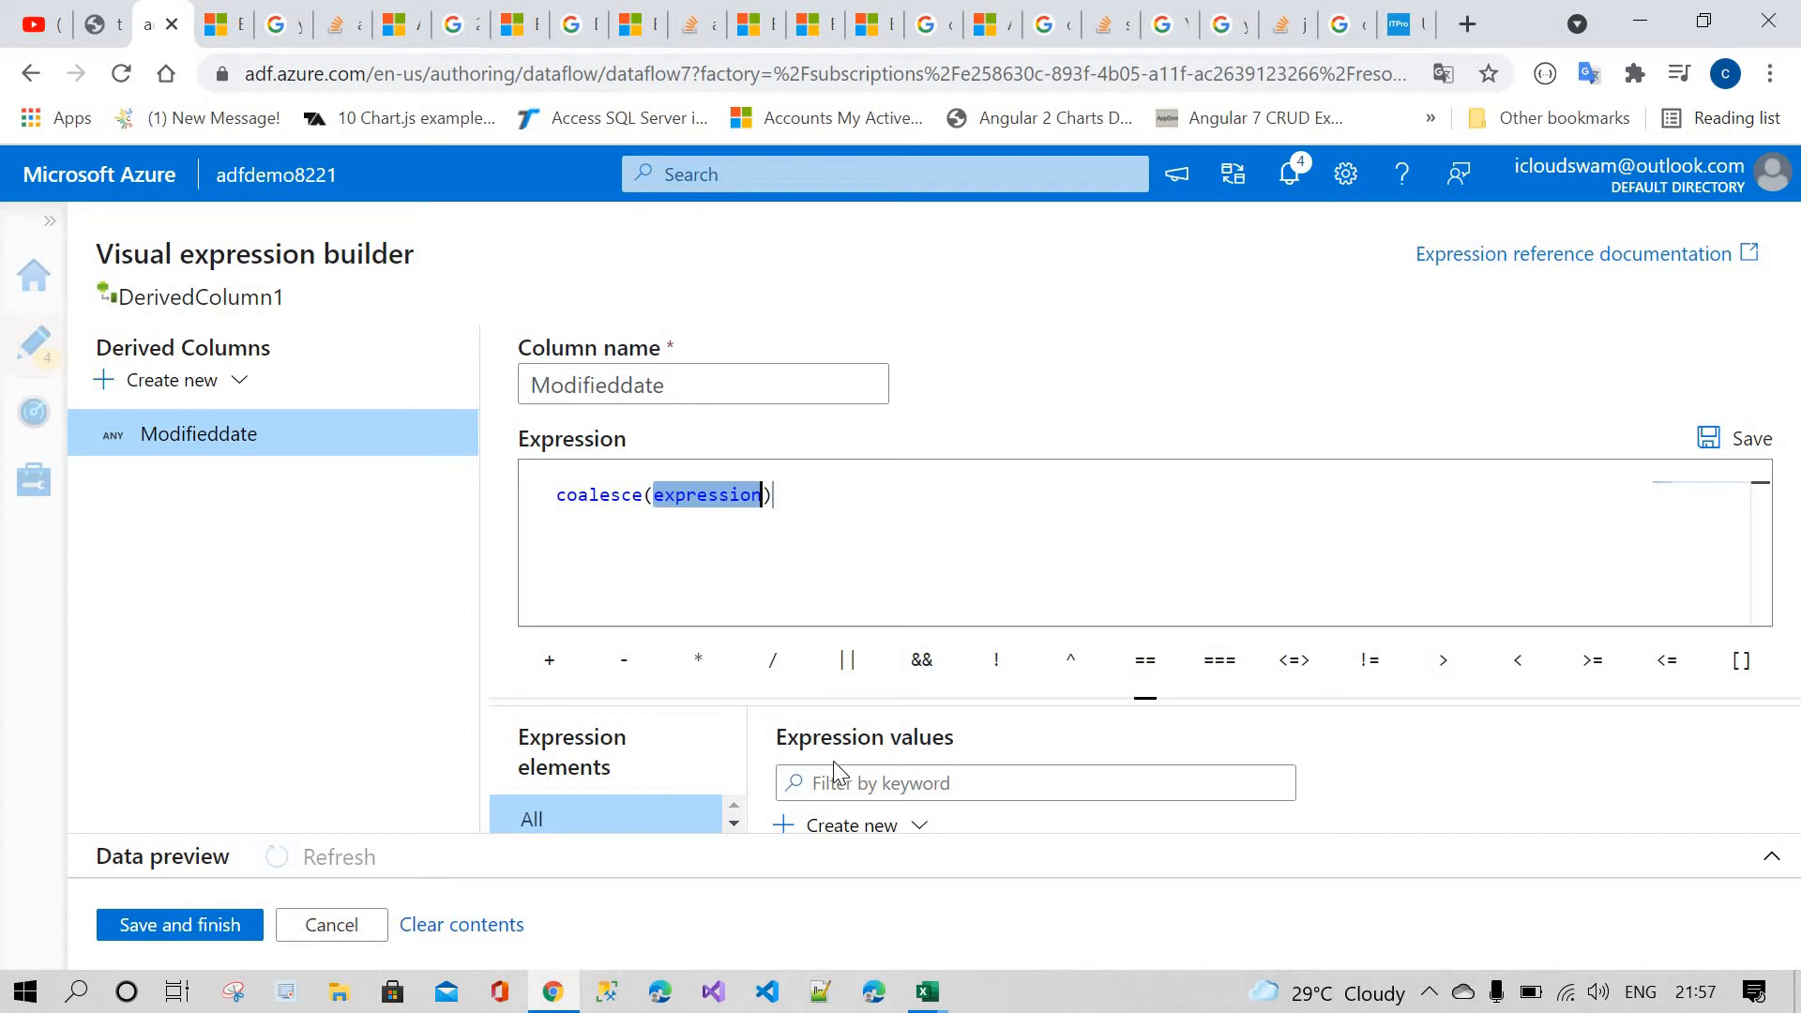
# - Switch to the Book1 workbook in Excel and examine the first toDate argument of the coalesce expression in cell J8
pyautogui.click(927, 991)
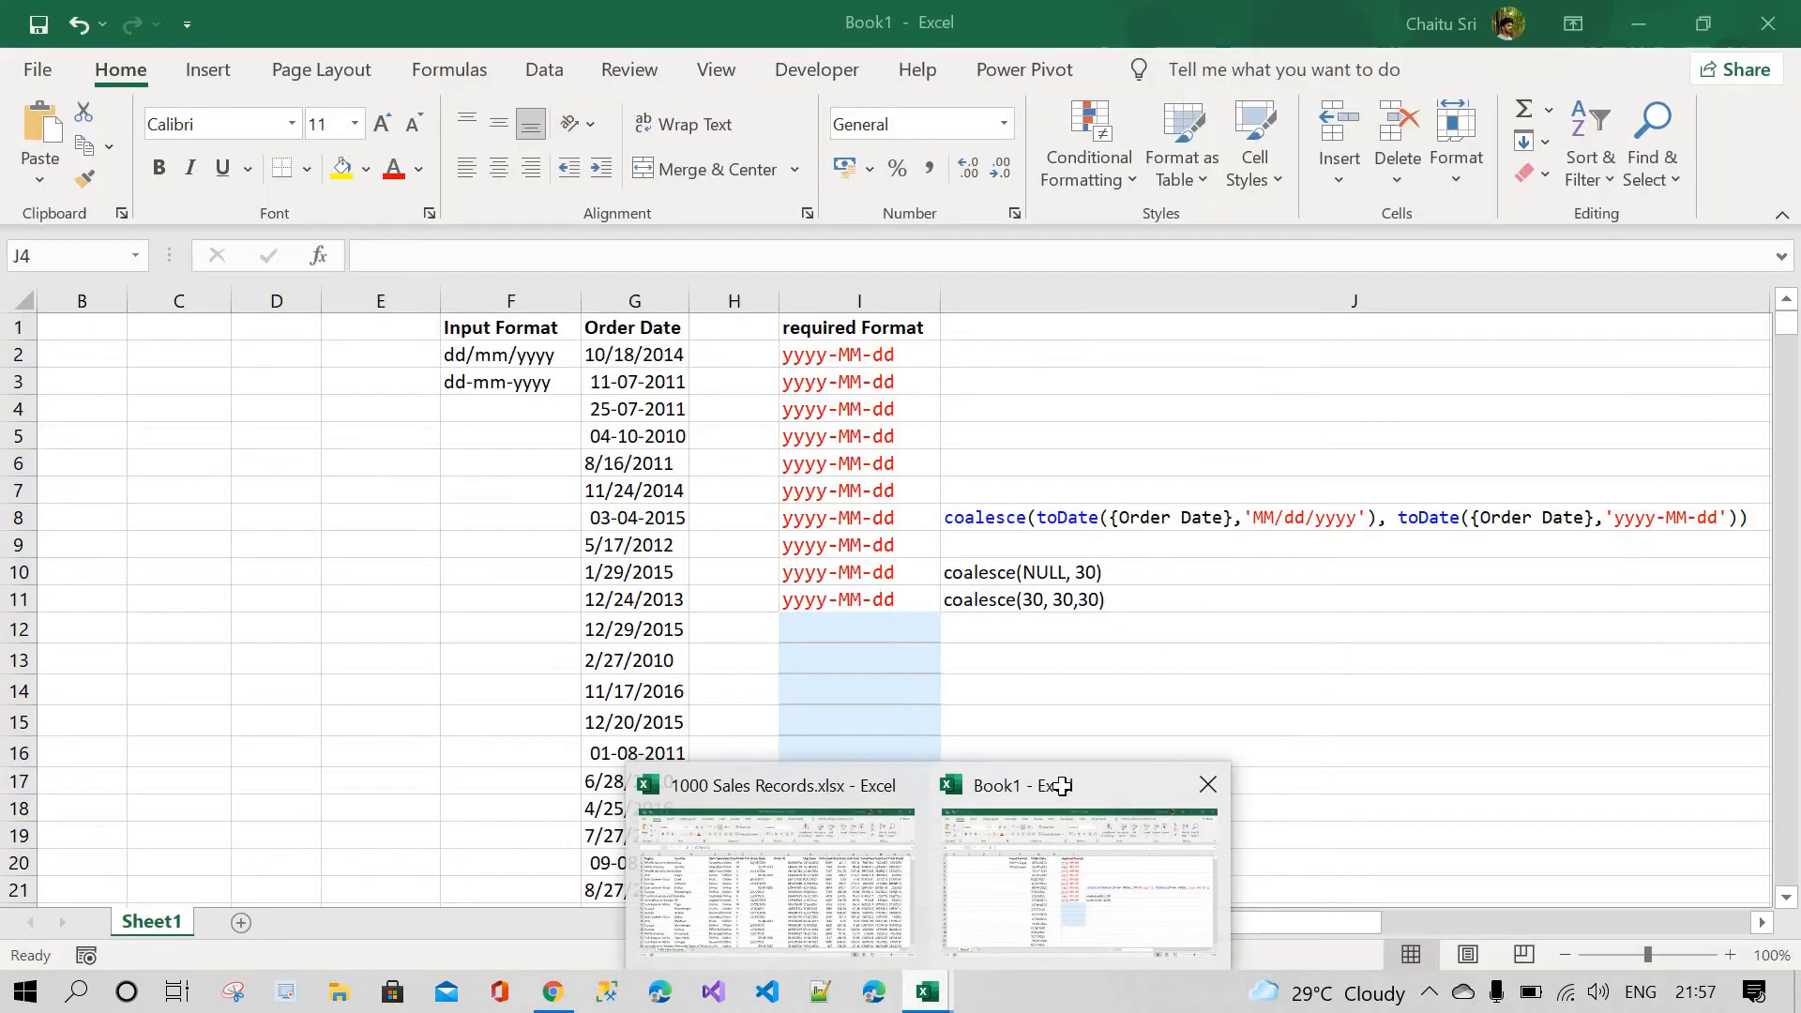
pyautogui.click(1061, 786)
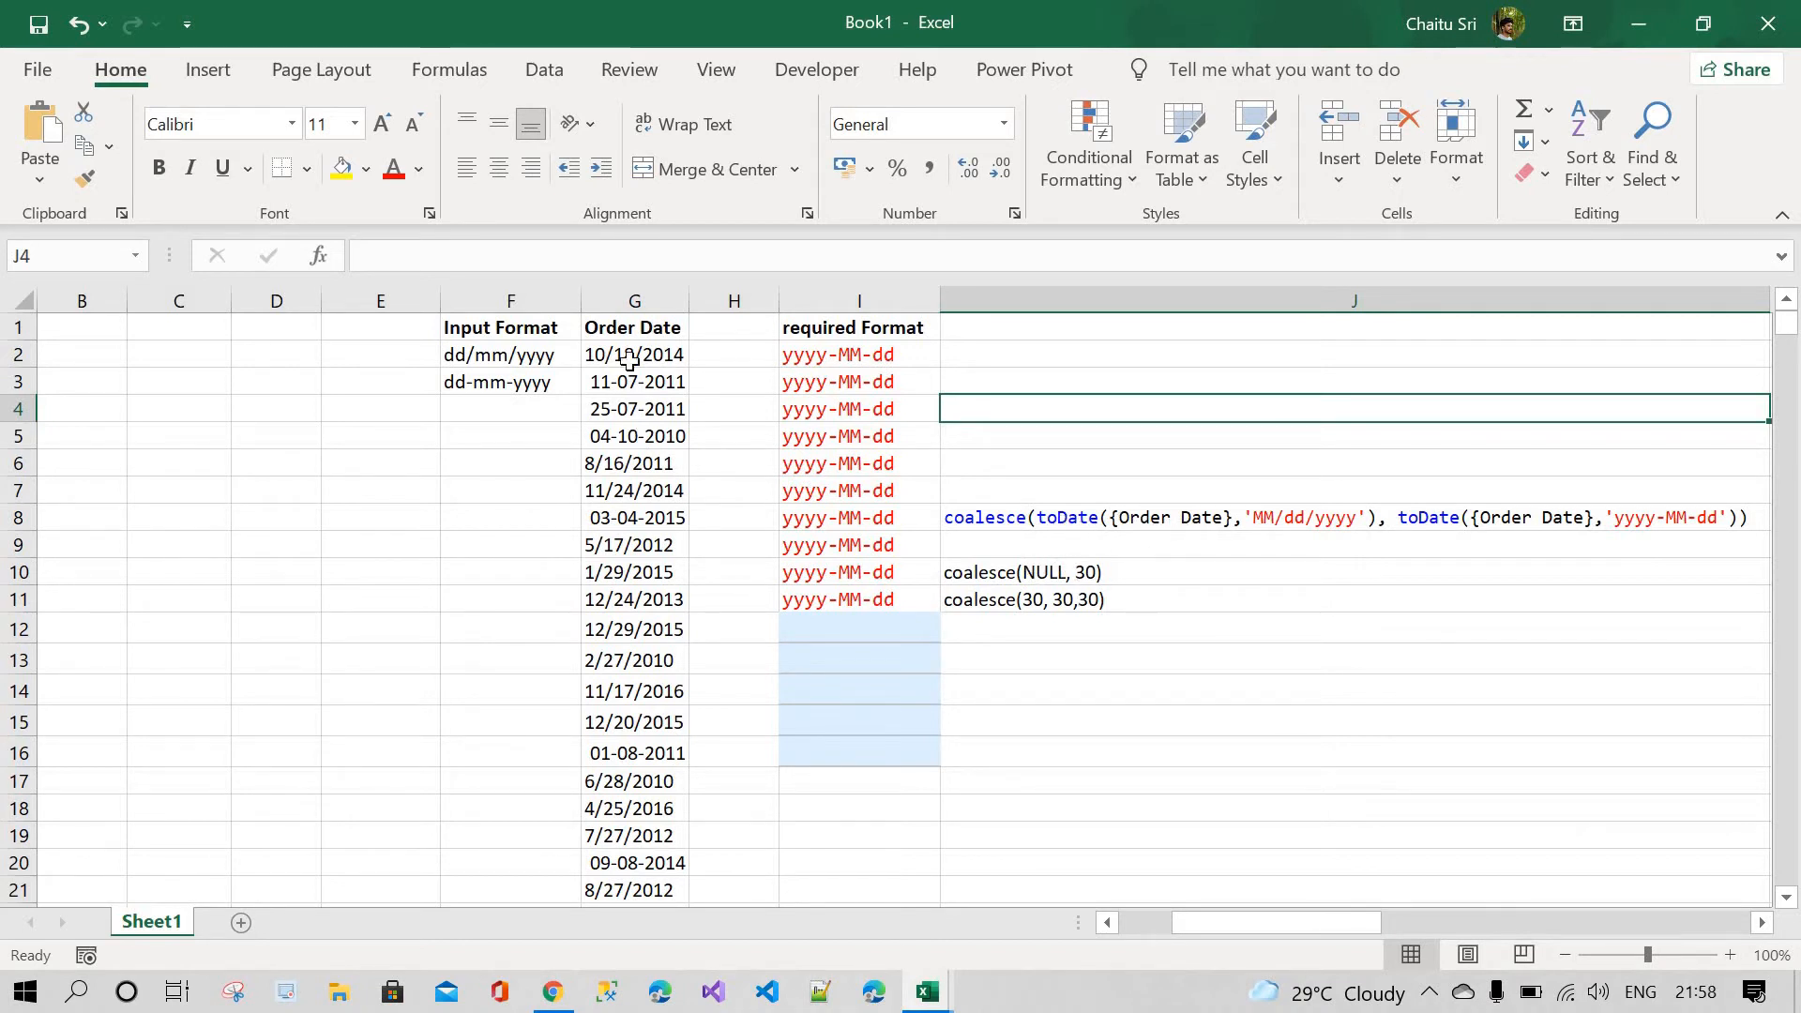
pyautogui.click(1073, 527)
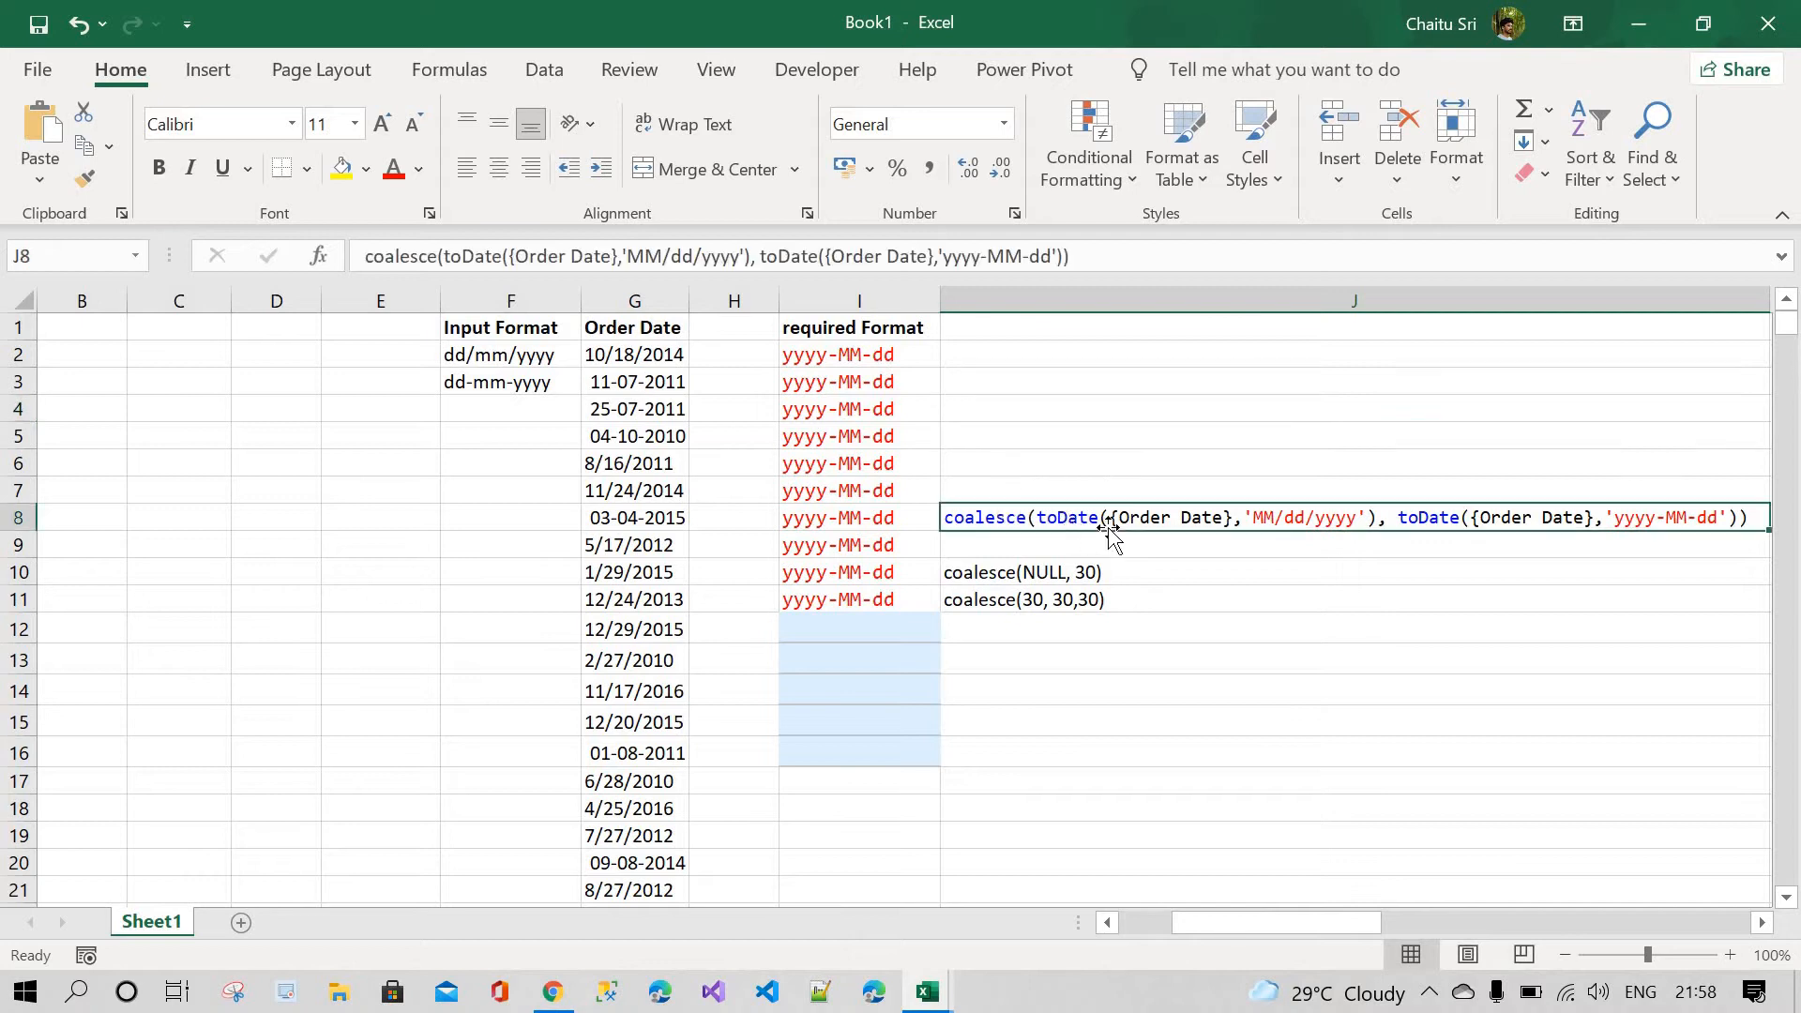
pyautogui.doubleClick(1078, 526)
pyautogui.moveTo(1037, 519); pyautogui.dragTo(1368, 515)
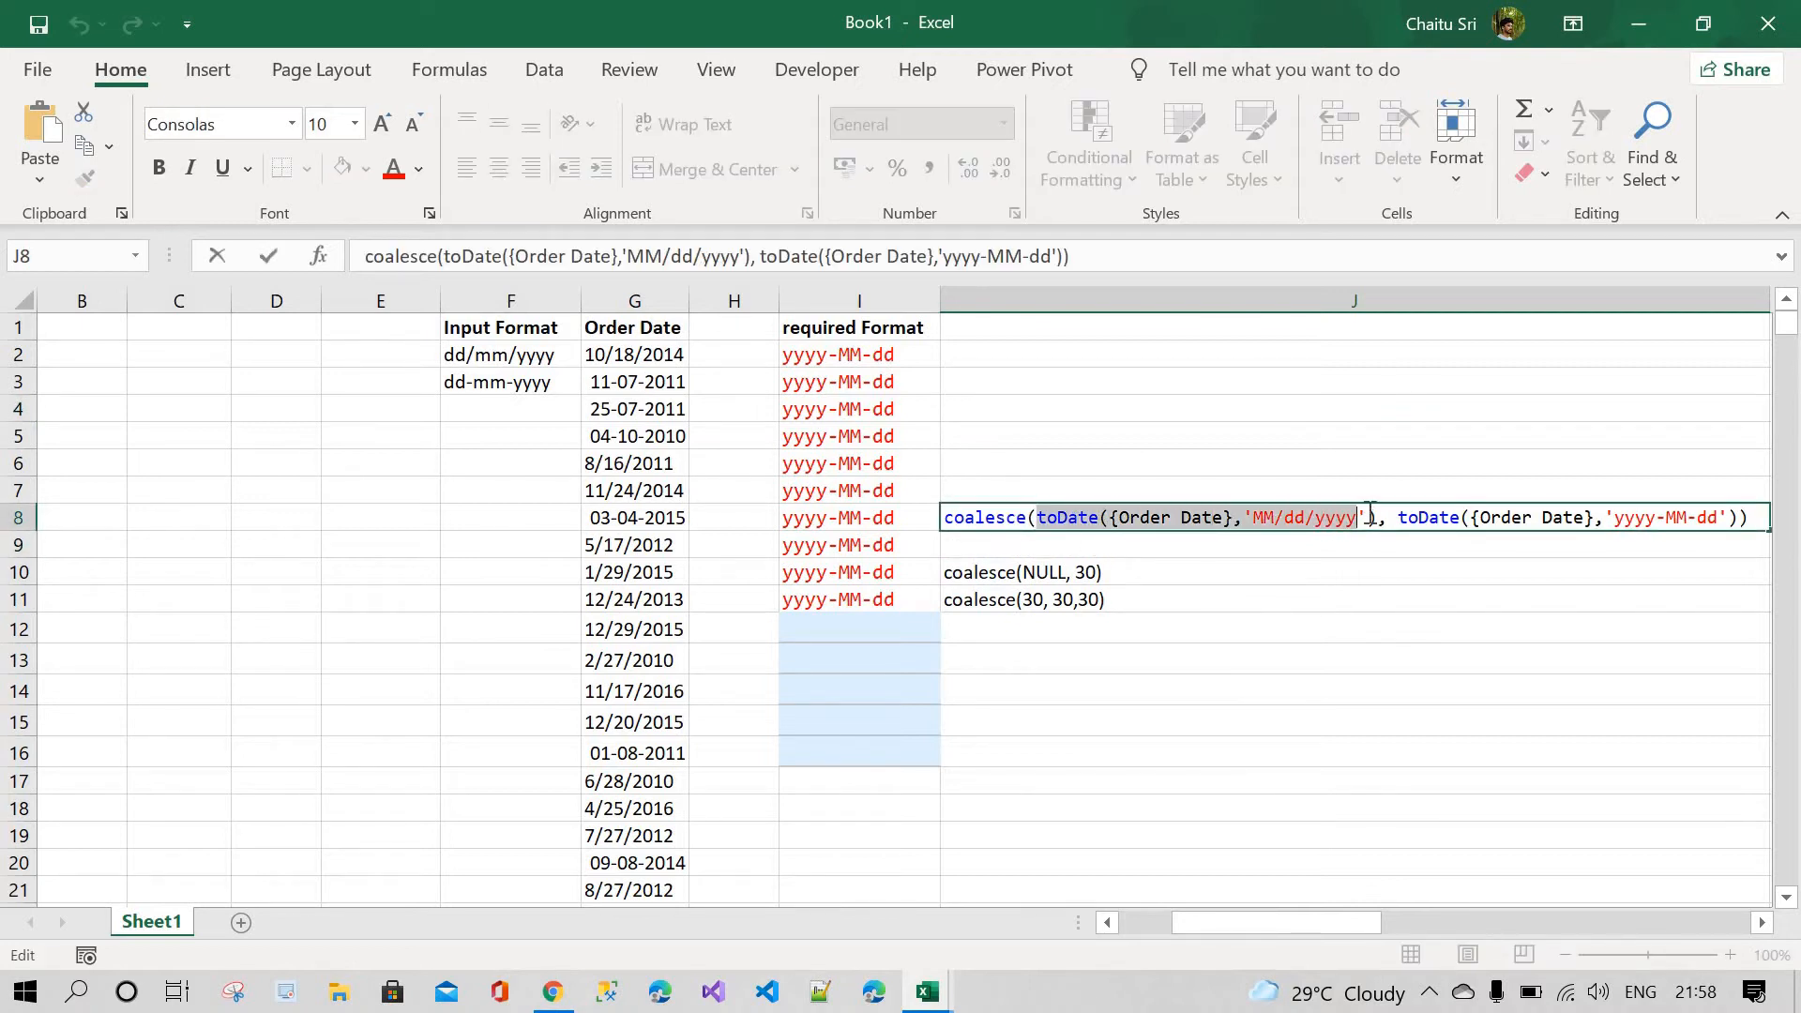
pyautogui.doubleClick(1068, 515)
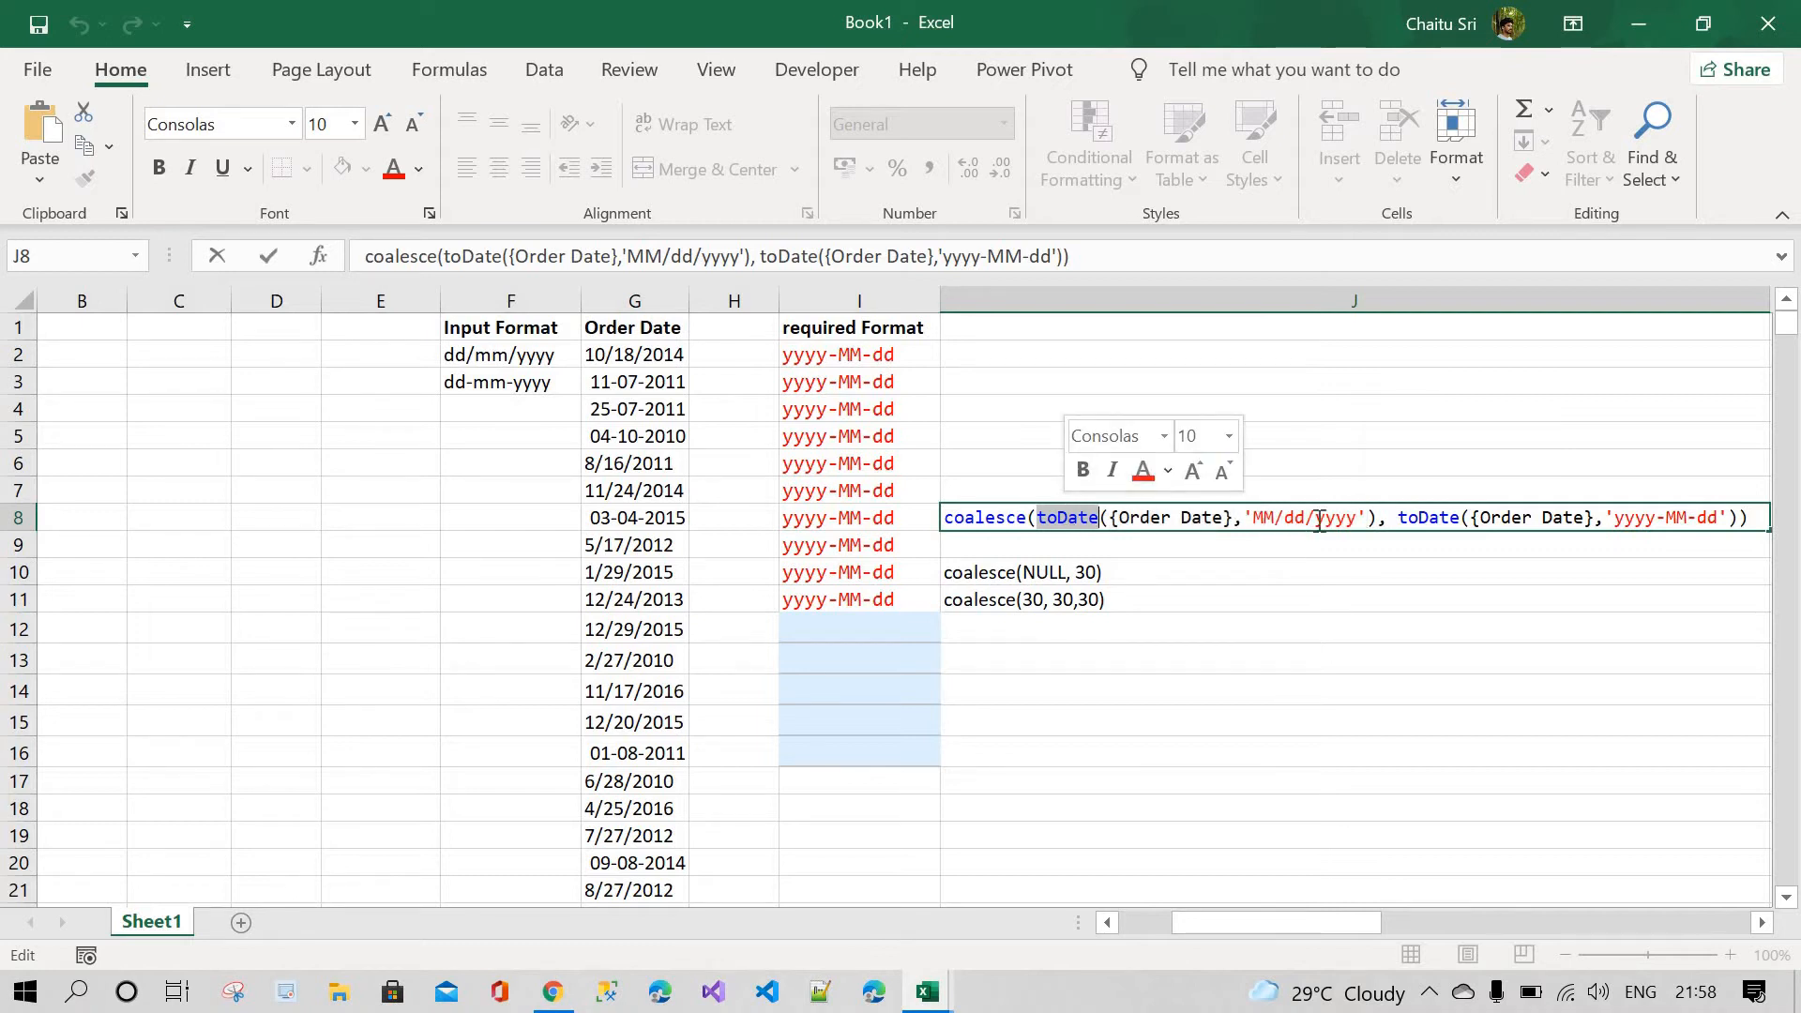
pyautogui.click(1040, 519)
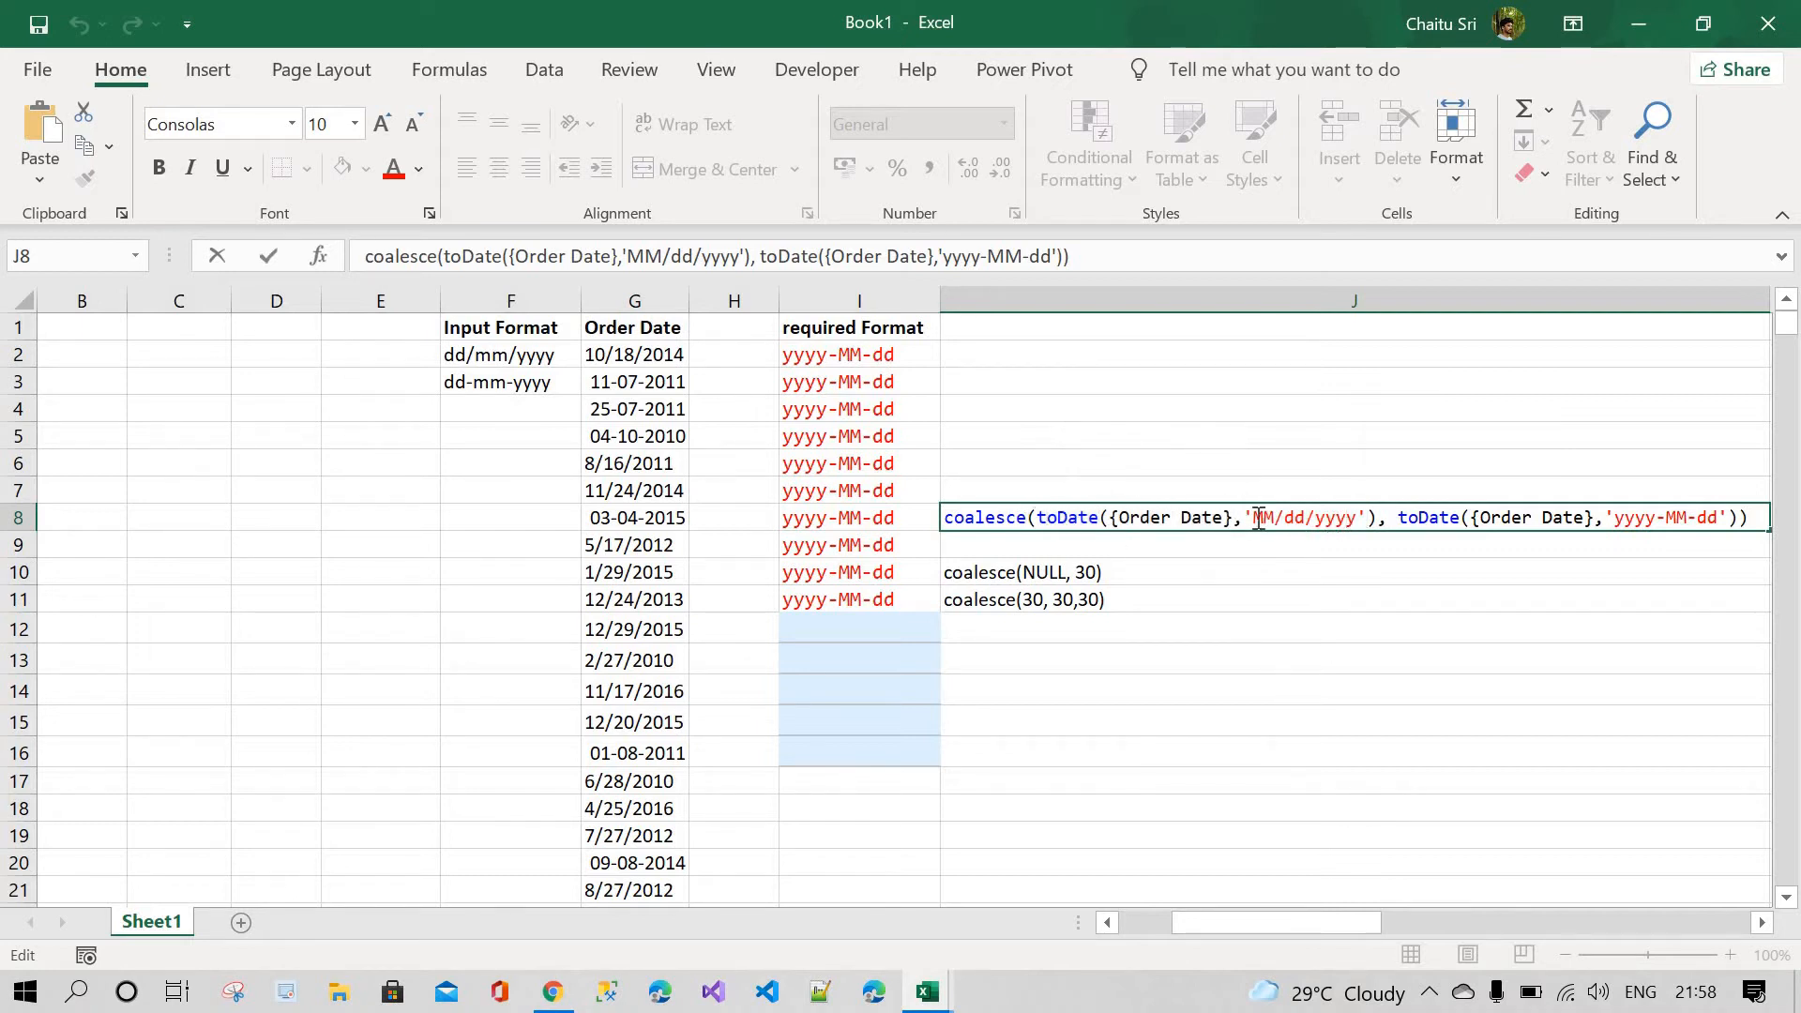
pyautogui.moveTo(1040, 518); pyautogui.dragTo(1368, 519)
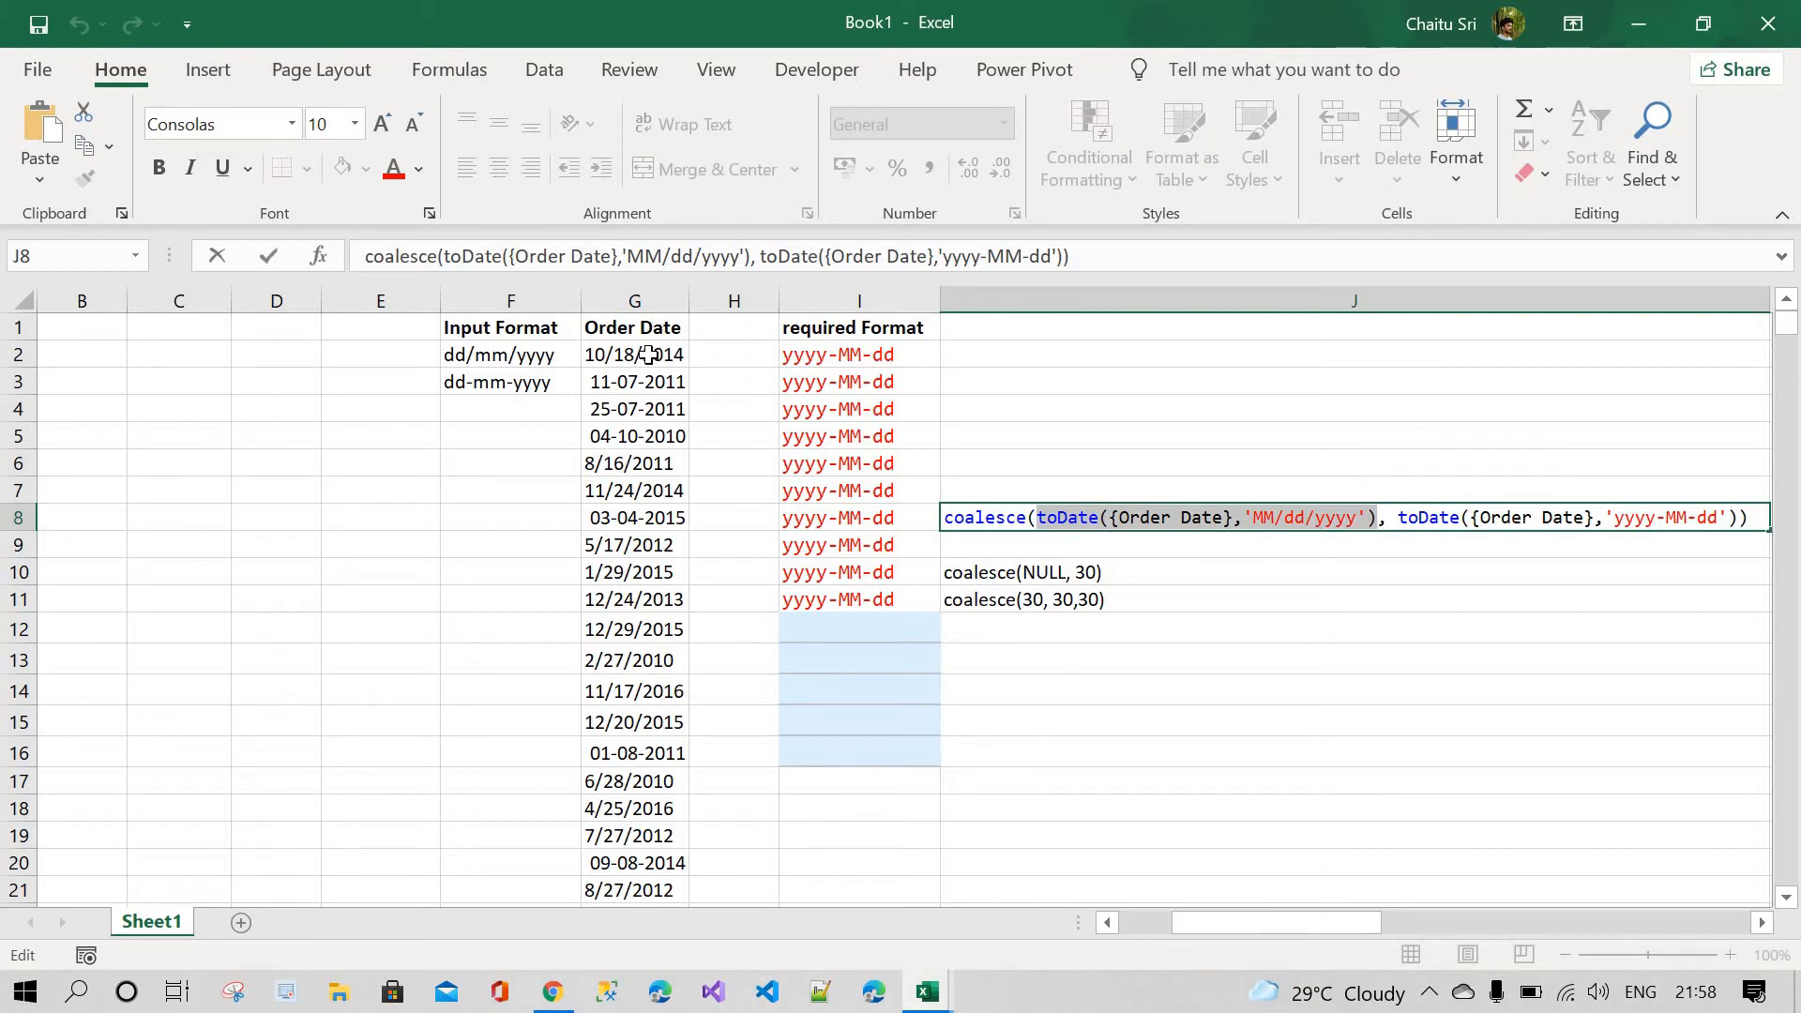
pyautogui.moveTo(1039, 519); pyautogui.dragTo(1377, 518)
# - Review the mixed-format Order Date values in column G alongside the expression in J8
pyautogui.click(635, 354)
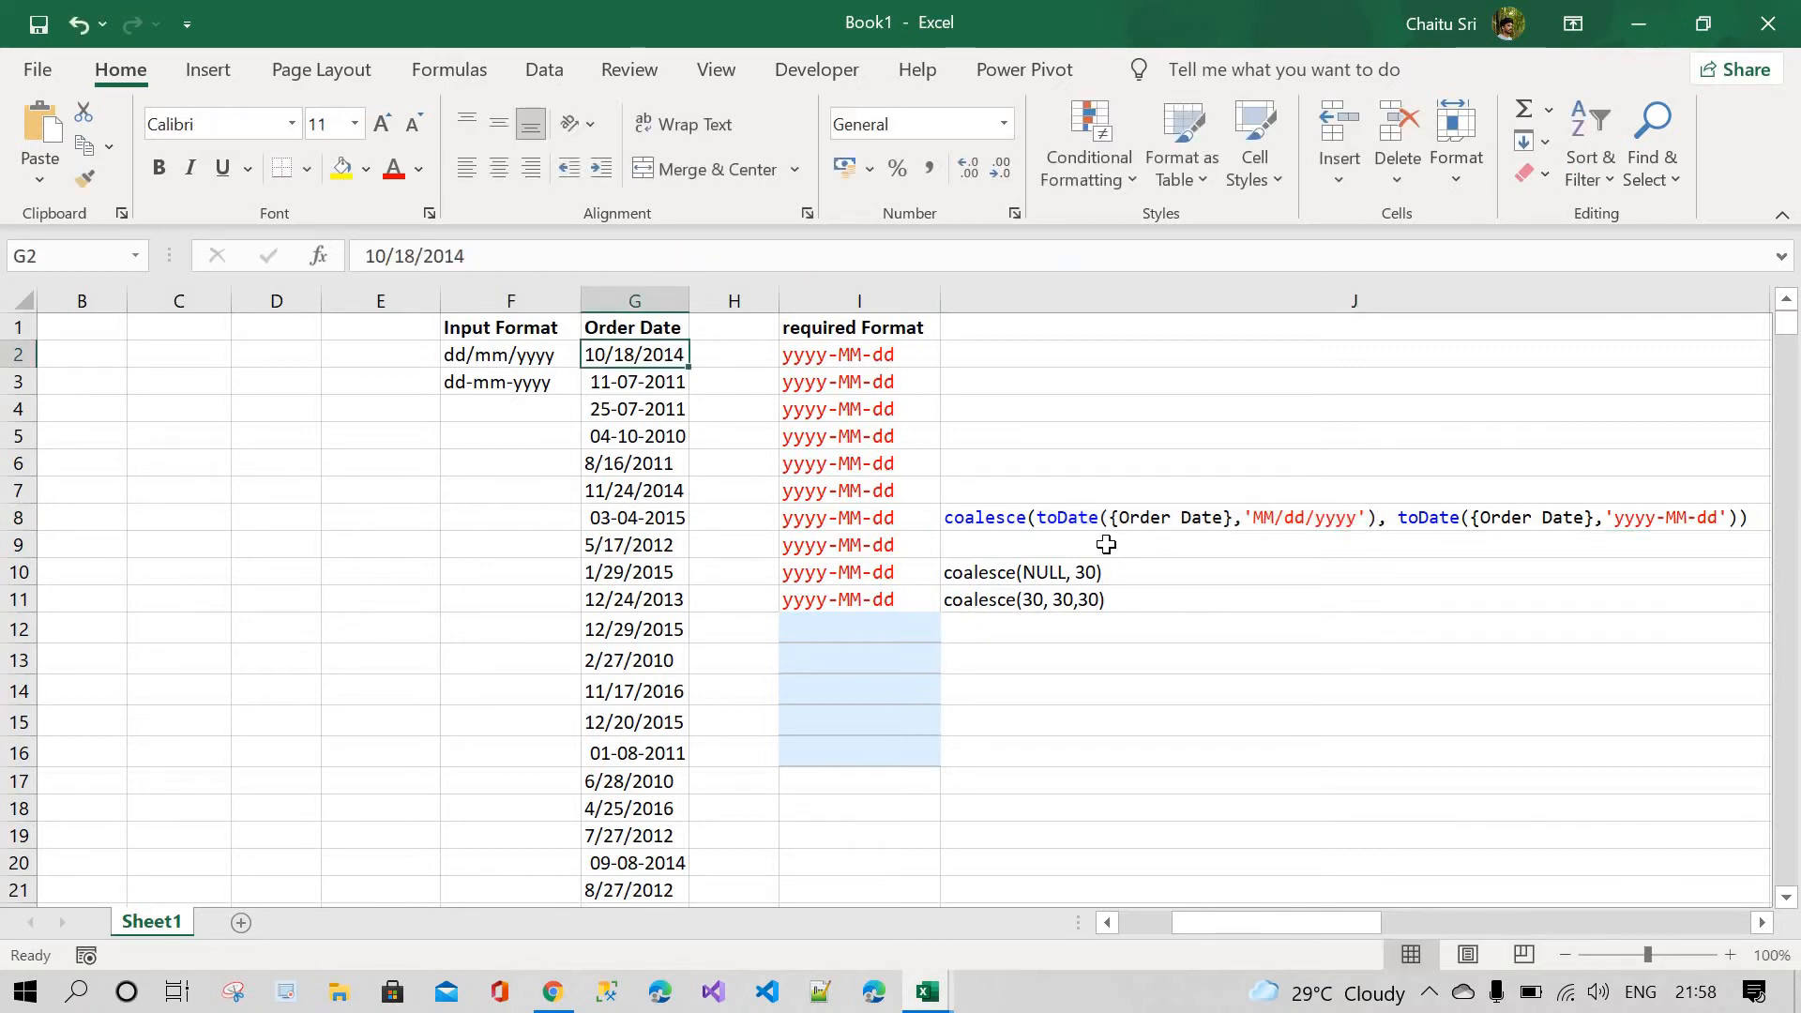
pyautogui.click(1060, 519)
pyautogui.doubleClick(1060, 519)
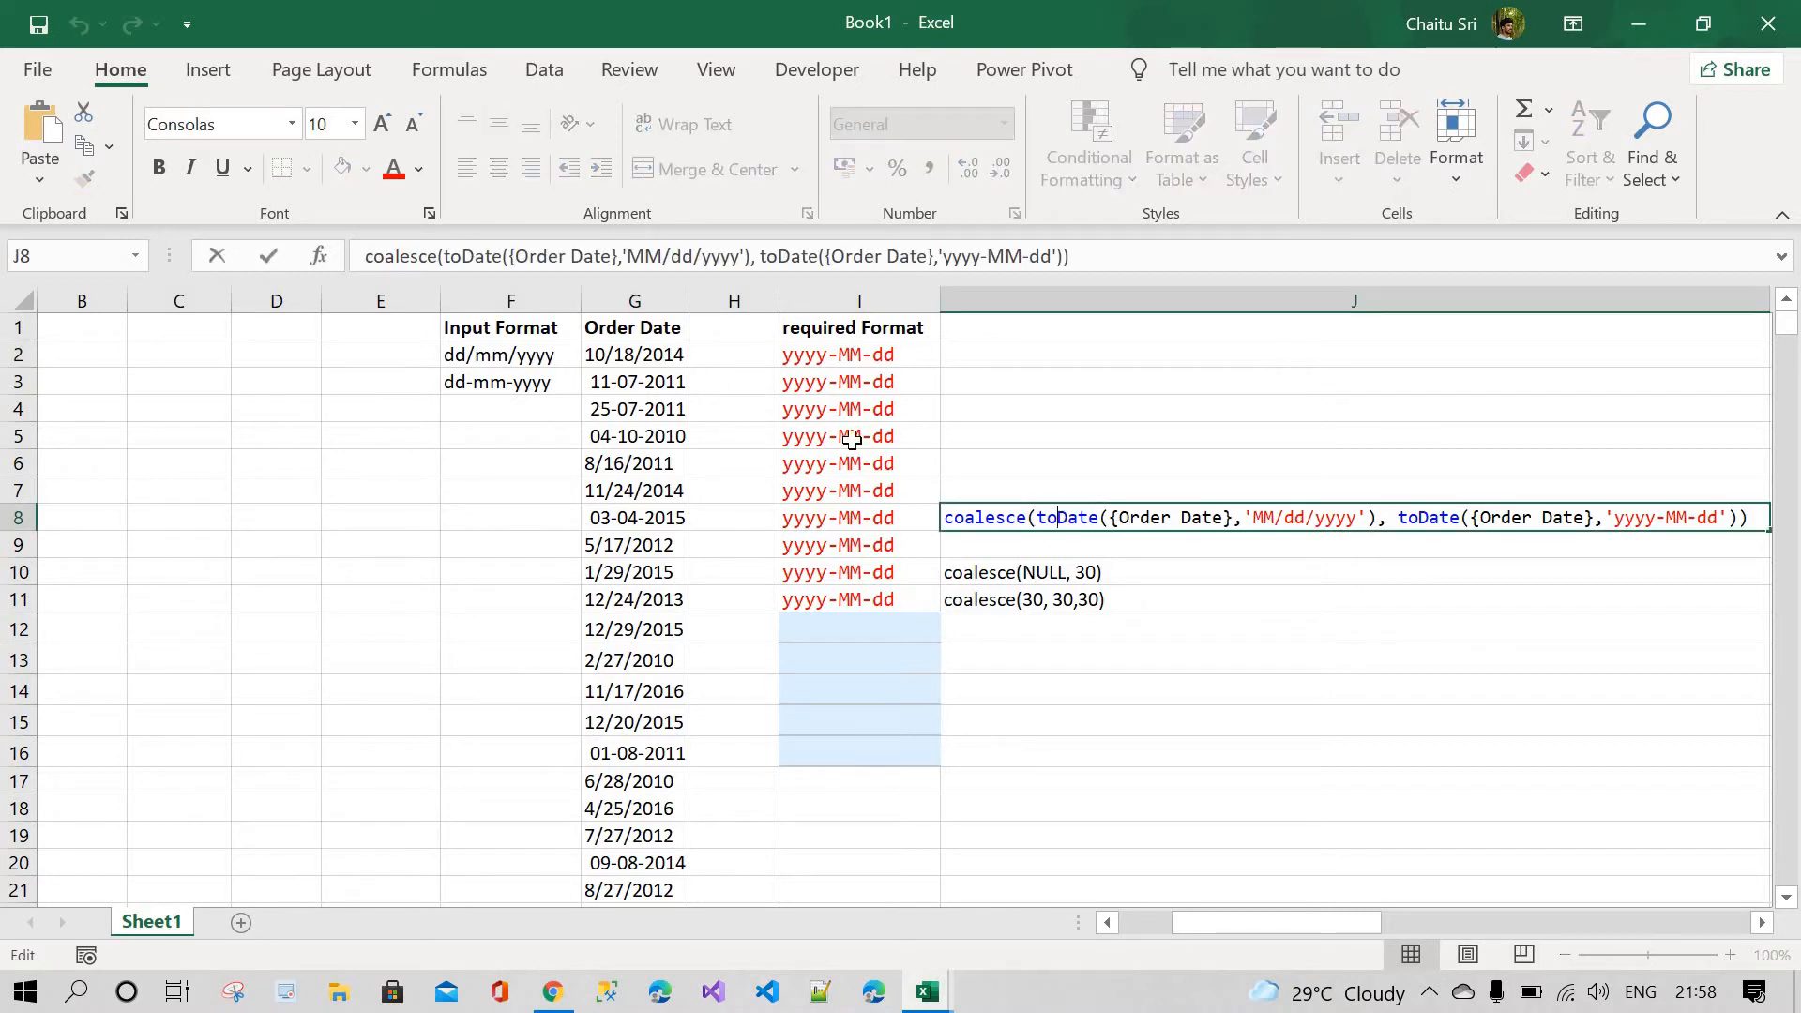
pyautogui.click(624, 355)
pyautogui.moveTo(624, 355); pyautogui.dragTo(634, 724)
pyautogui.click(1226, 656)
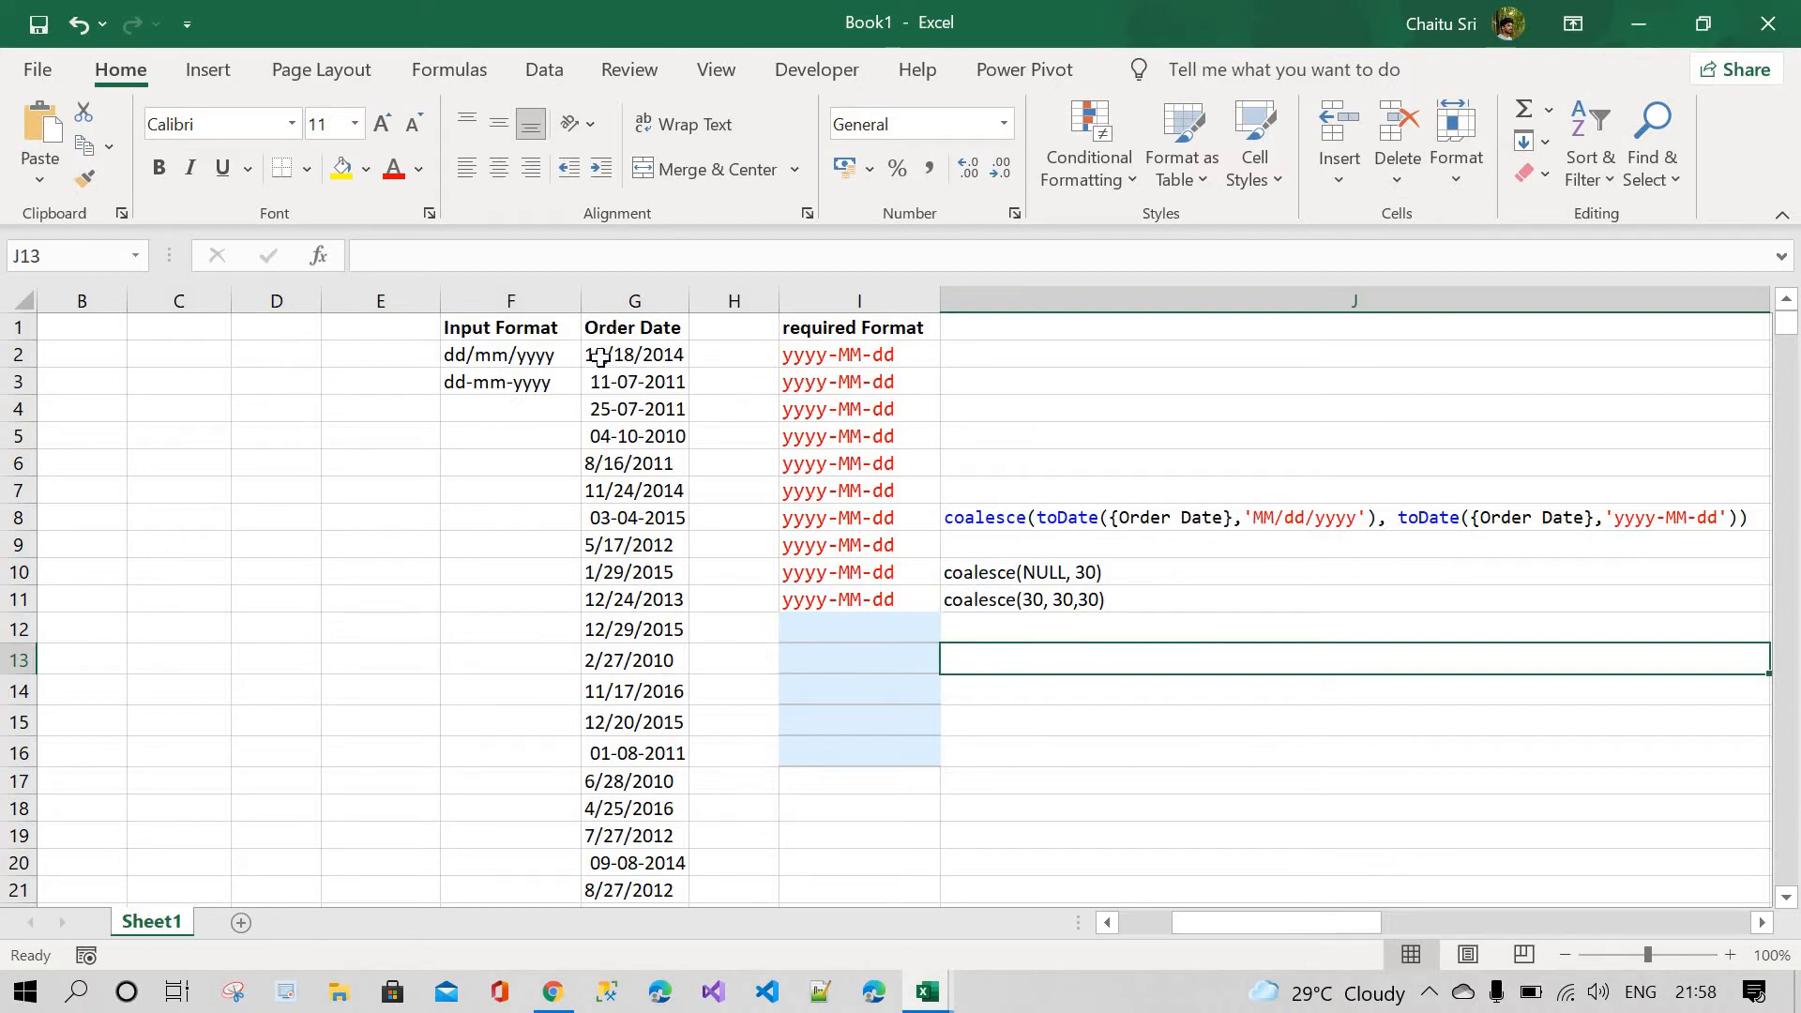
pyautogui.moveTo(636, 356); pyautogui.dragTo(635, 782)
pyautogui.click(1250, 628)
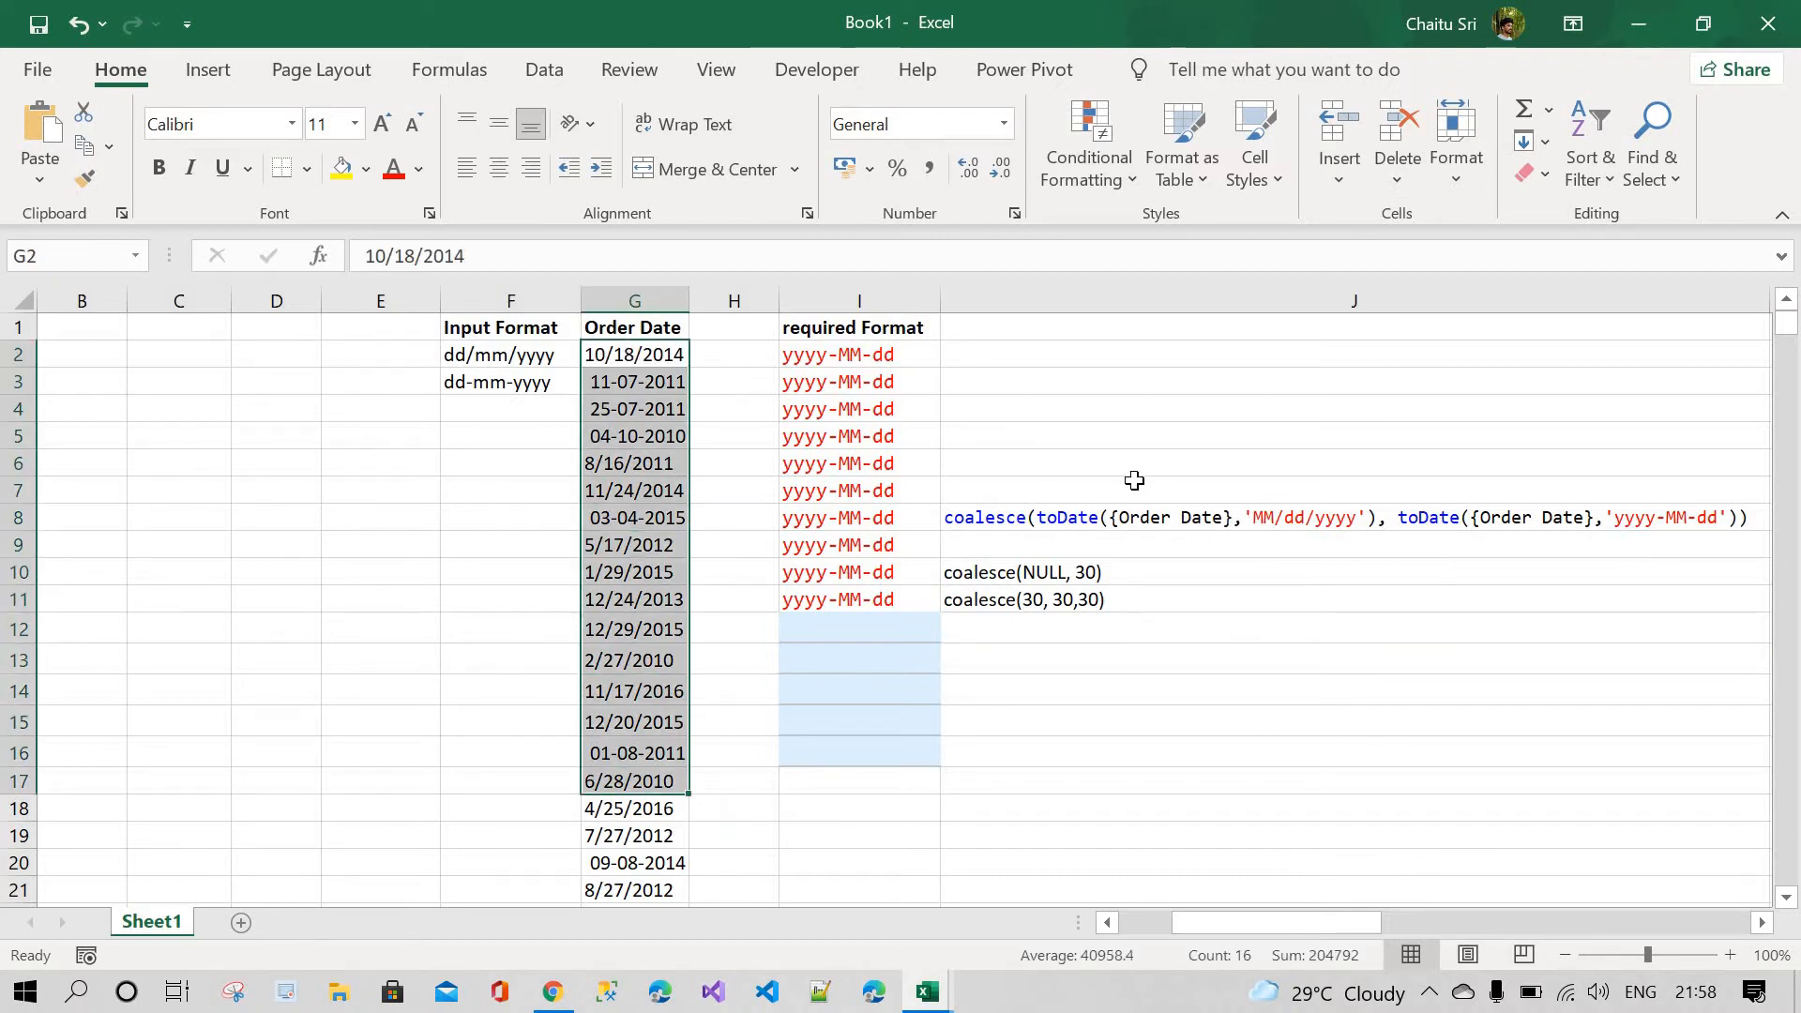
# - Compare the order date in G2 with the MM/dd/yyyy toDate argument in J8
pyautogui.click(1290, 517)
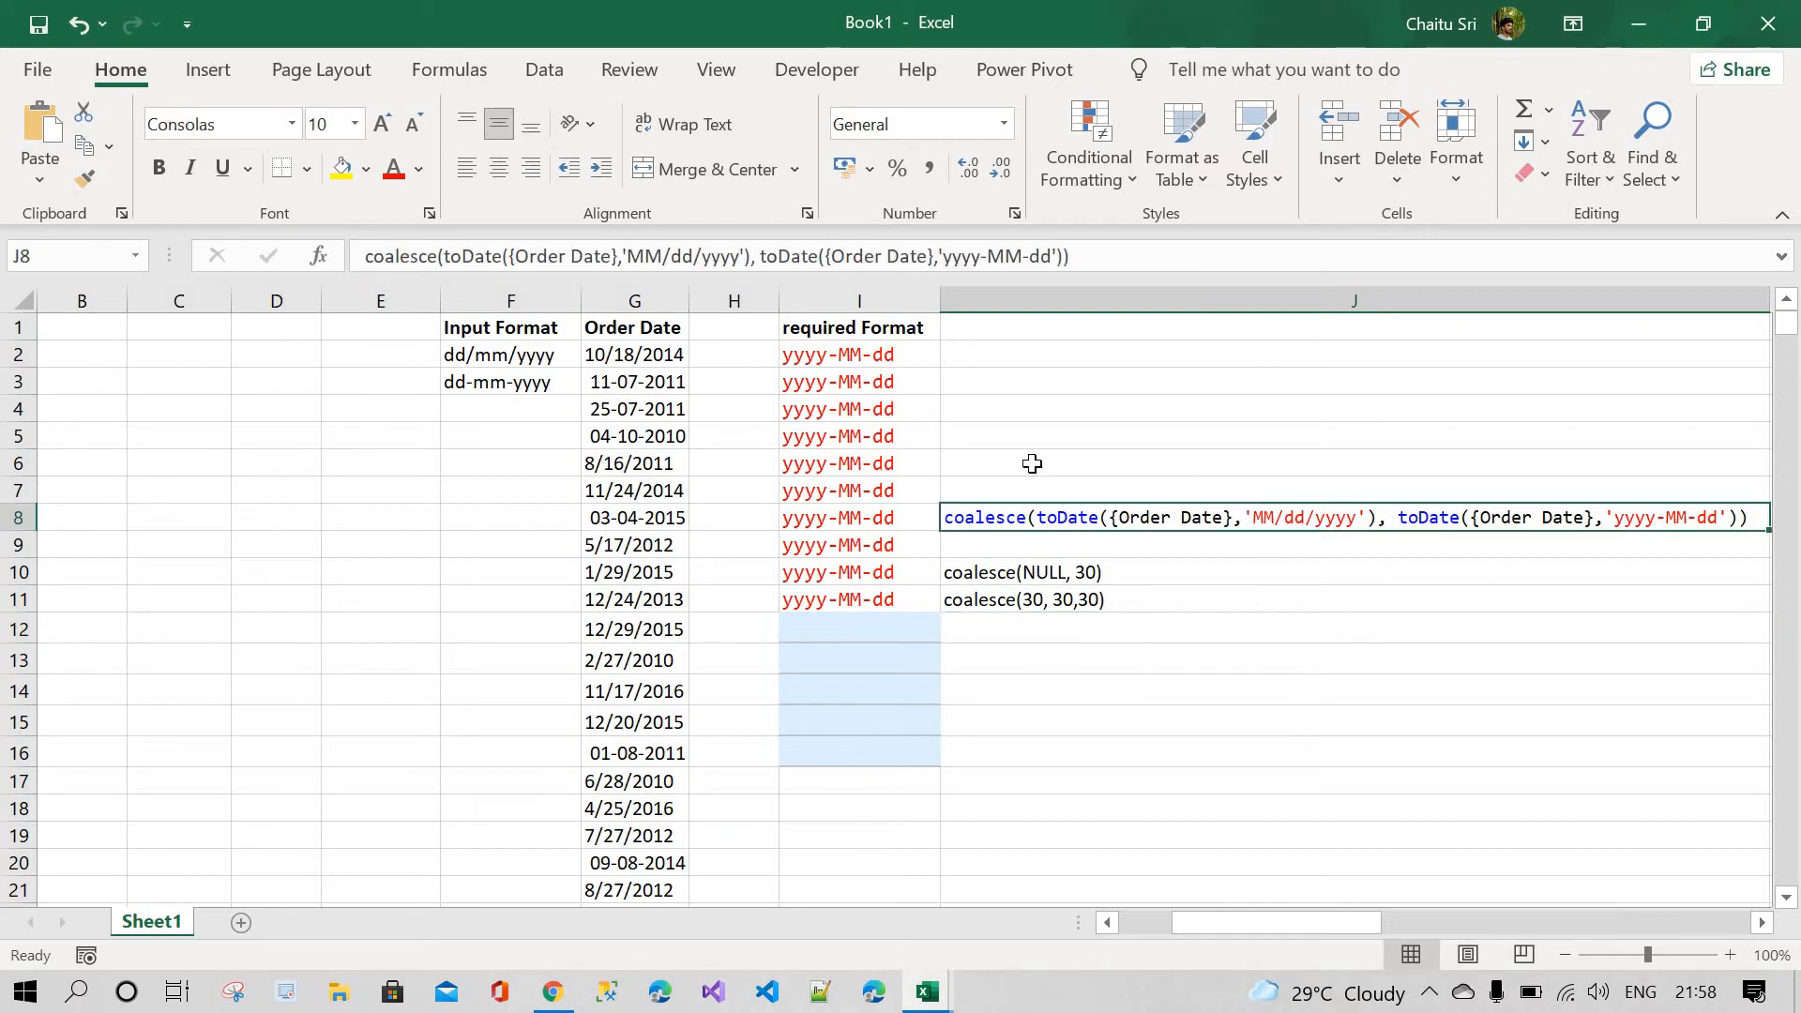
pyautogui.click(655, 353)
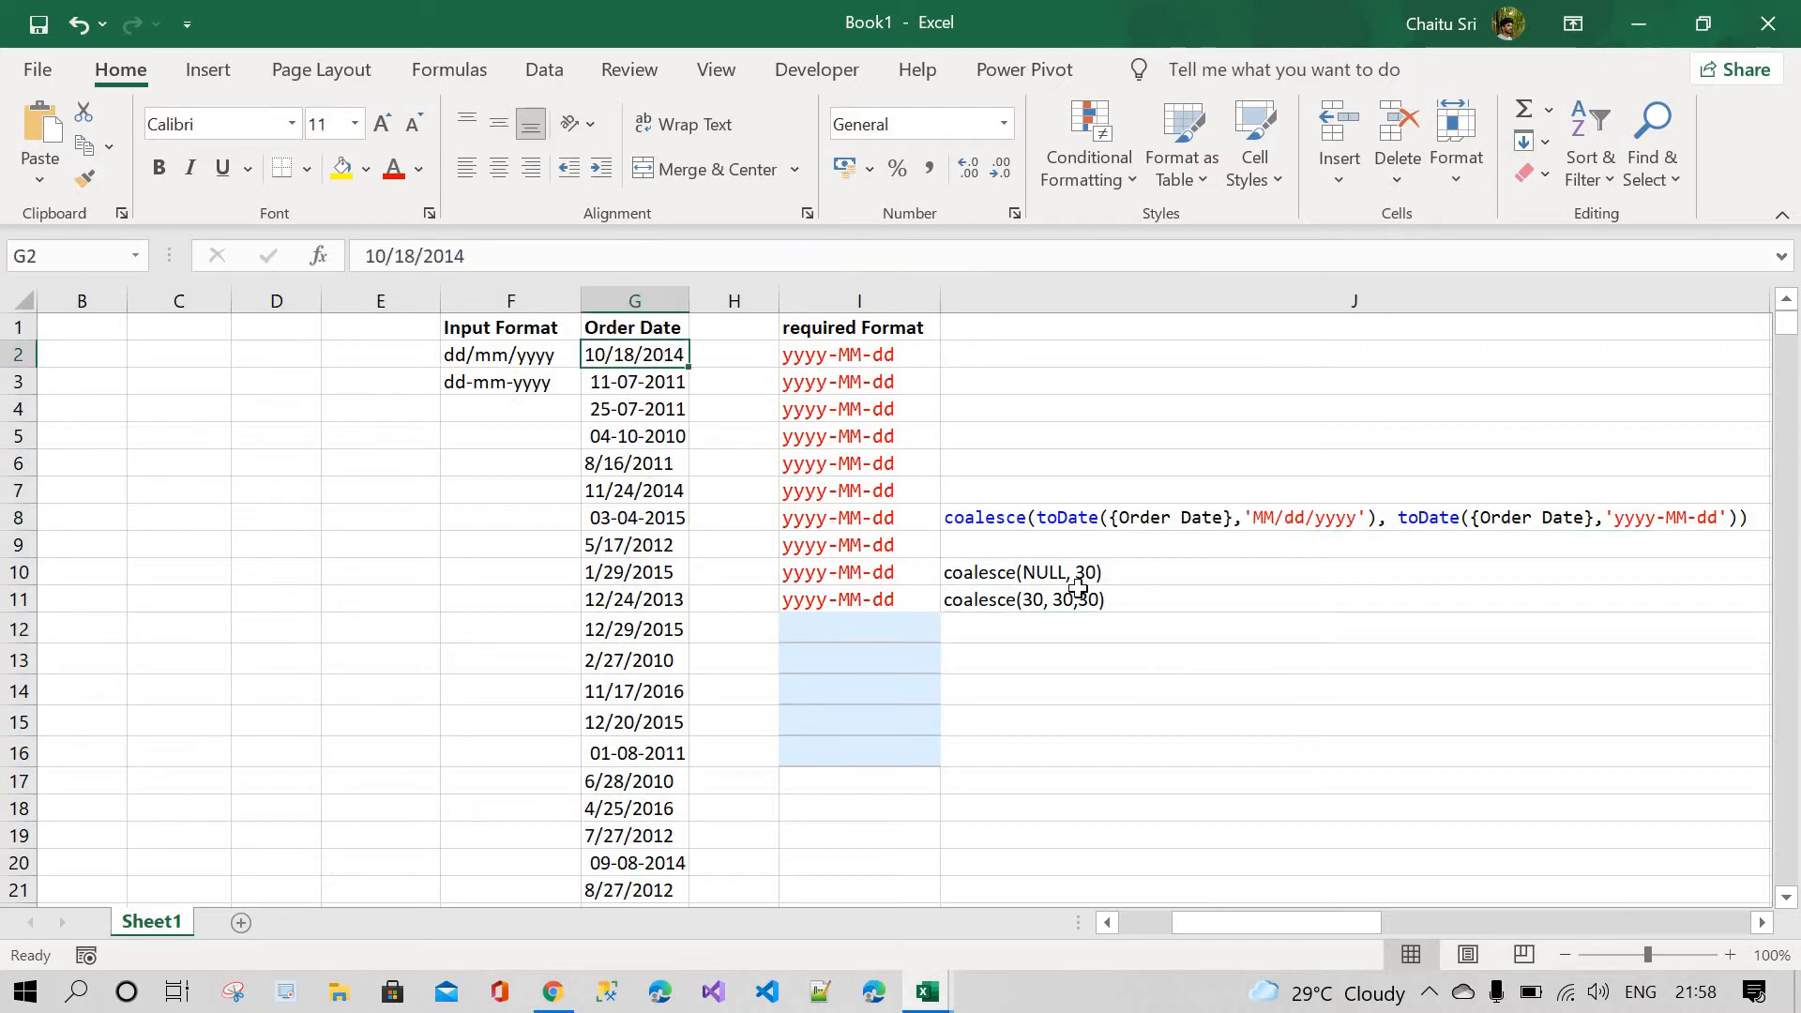
pyautogui.doubleClick(1058, 518)
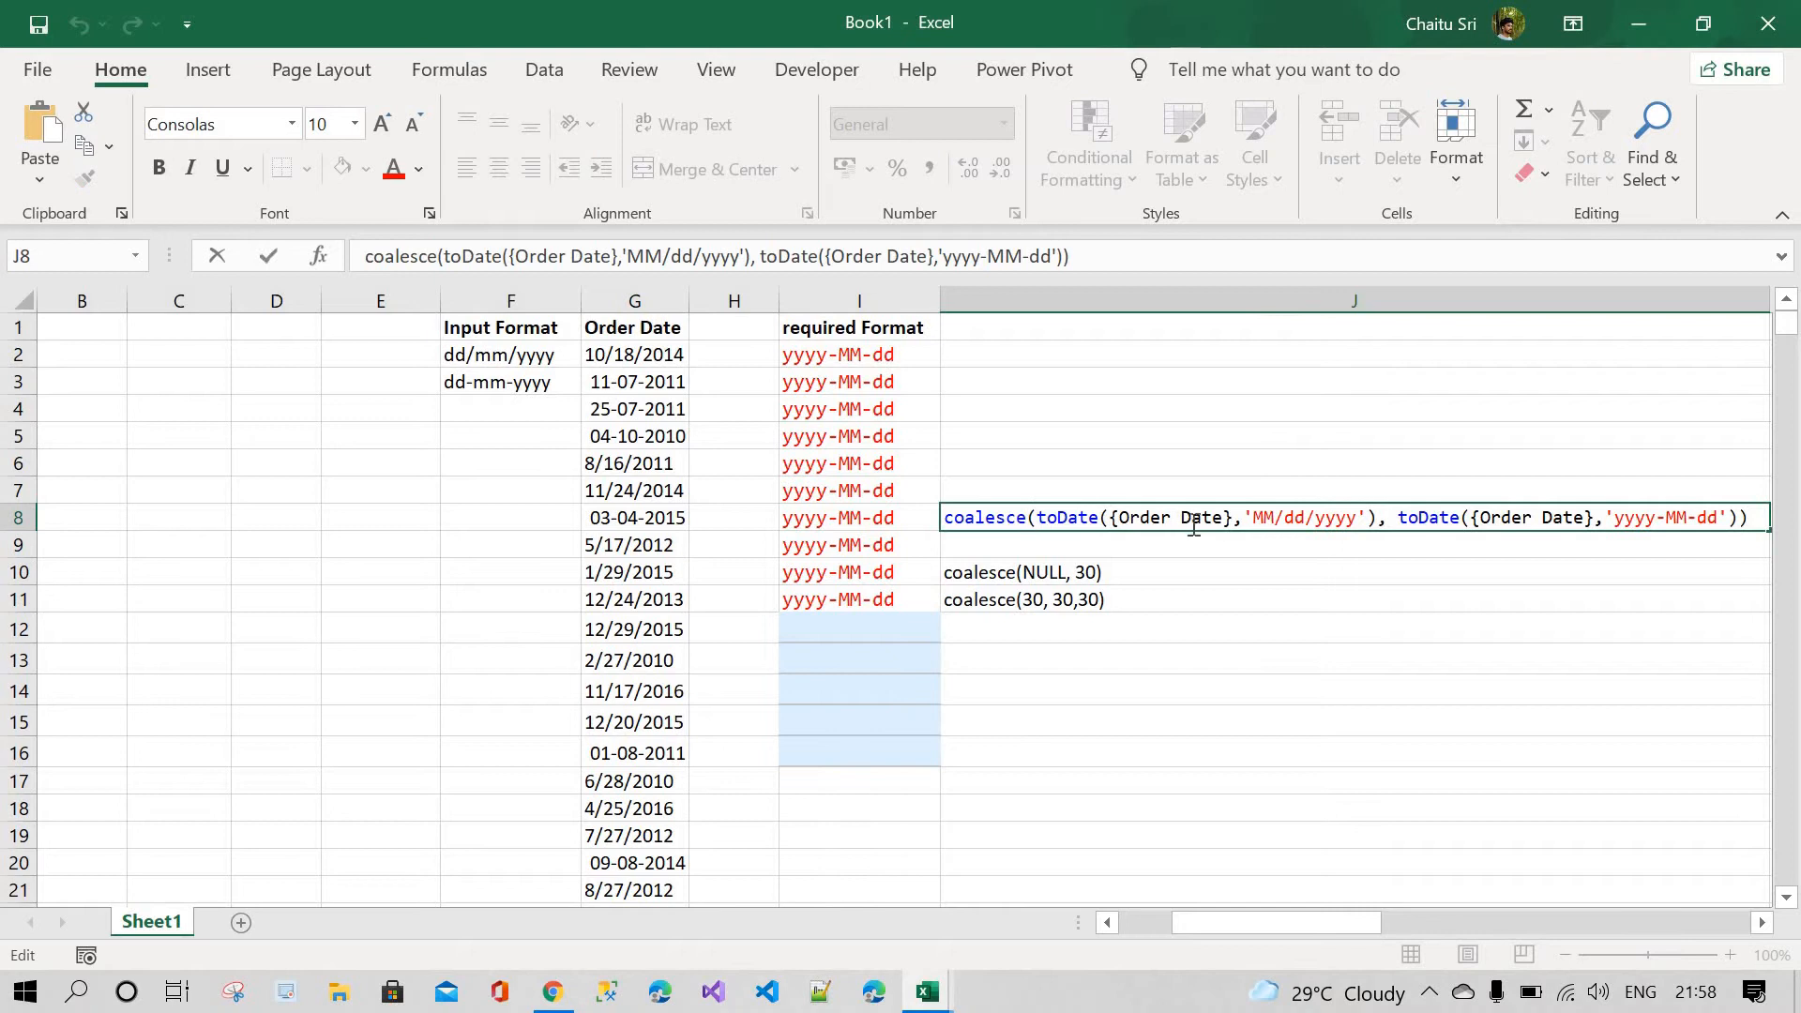
pyautogui.moveTo(1036, 518); pyautogui.dragTo(1367, 518)
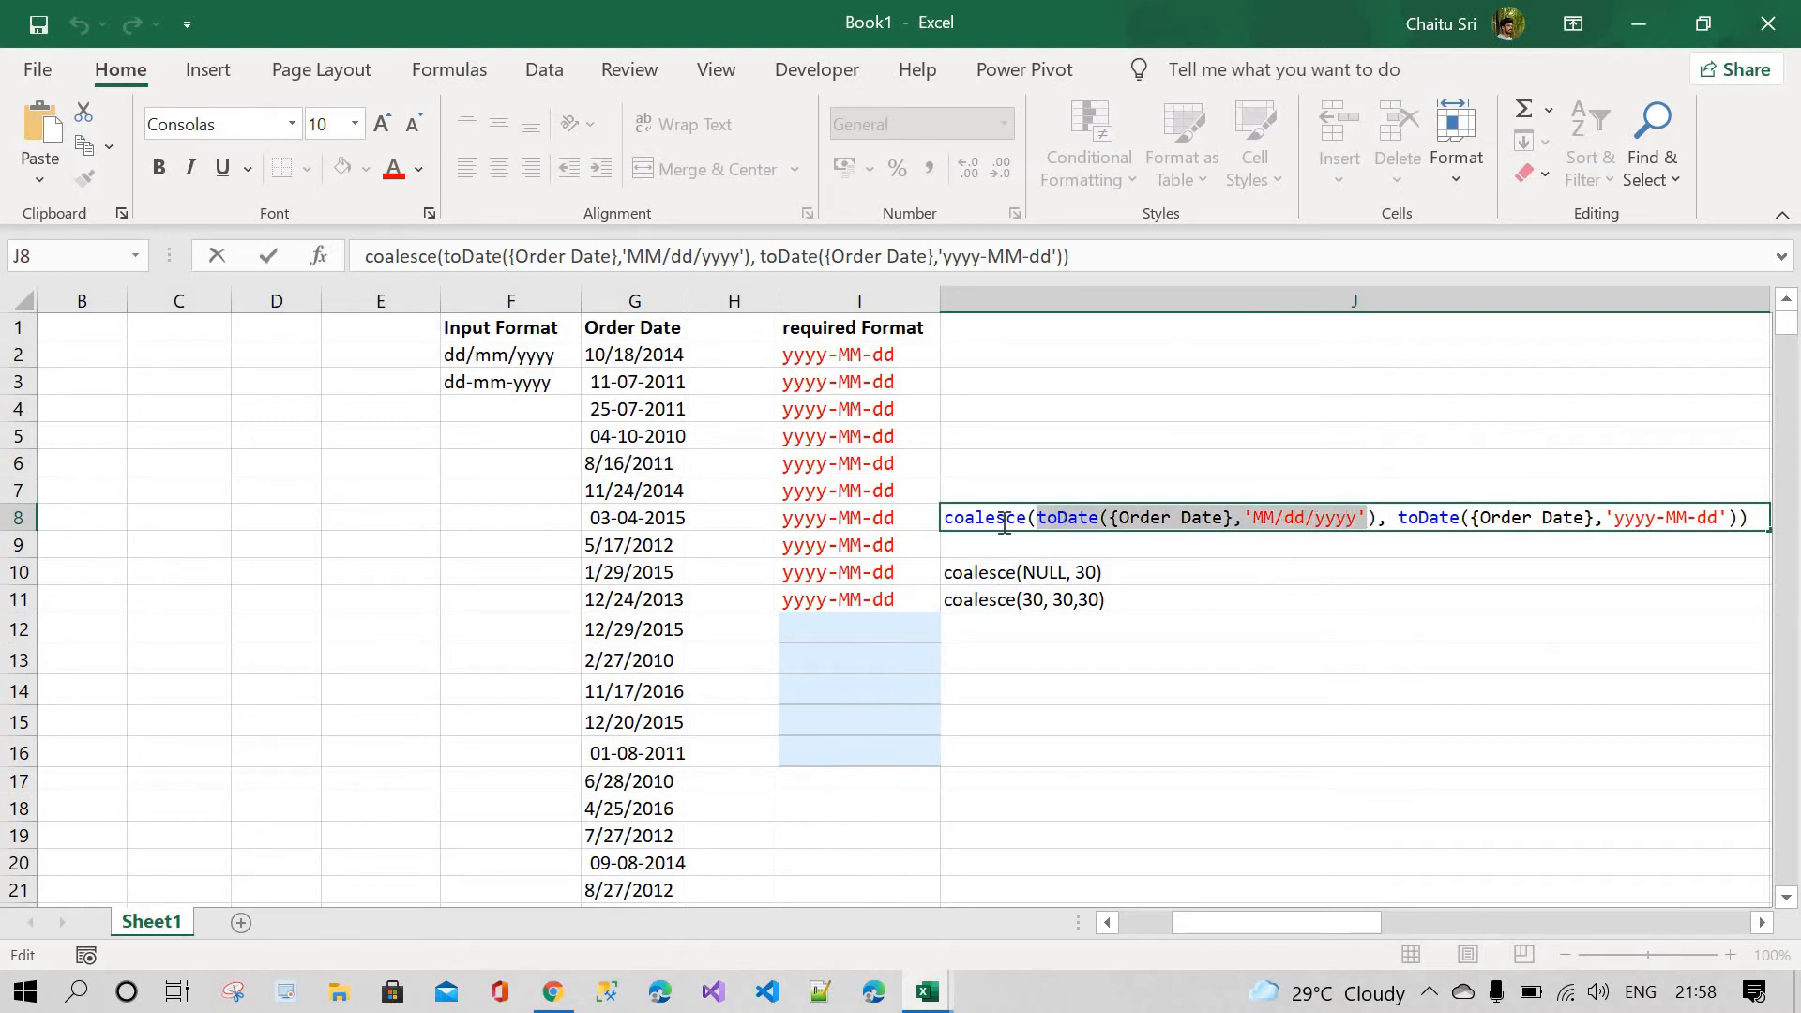
pyautogui.moveTo(1040, 523); pyautogui.dragTo(1376, 515)
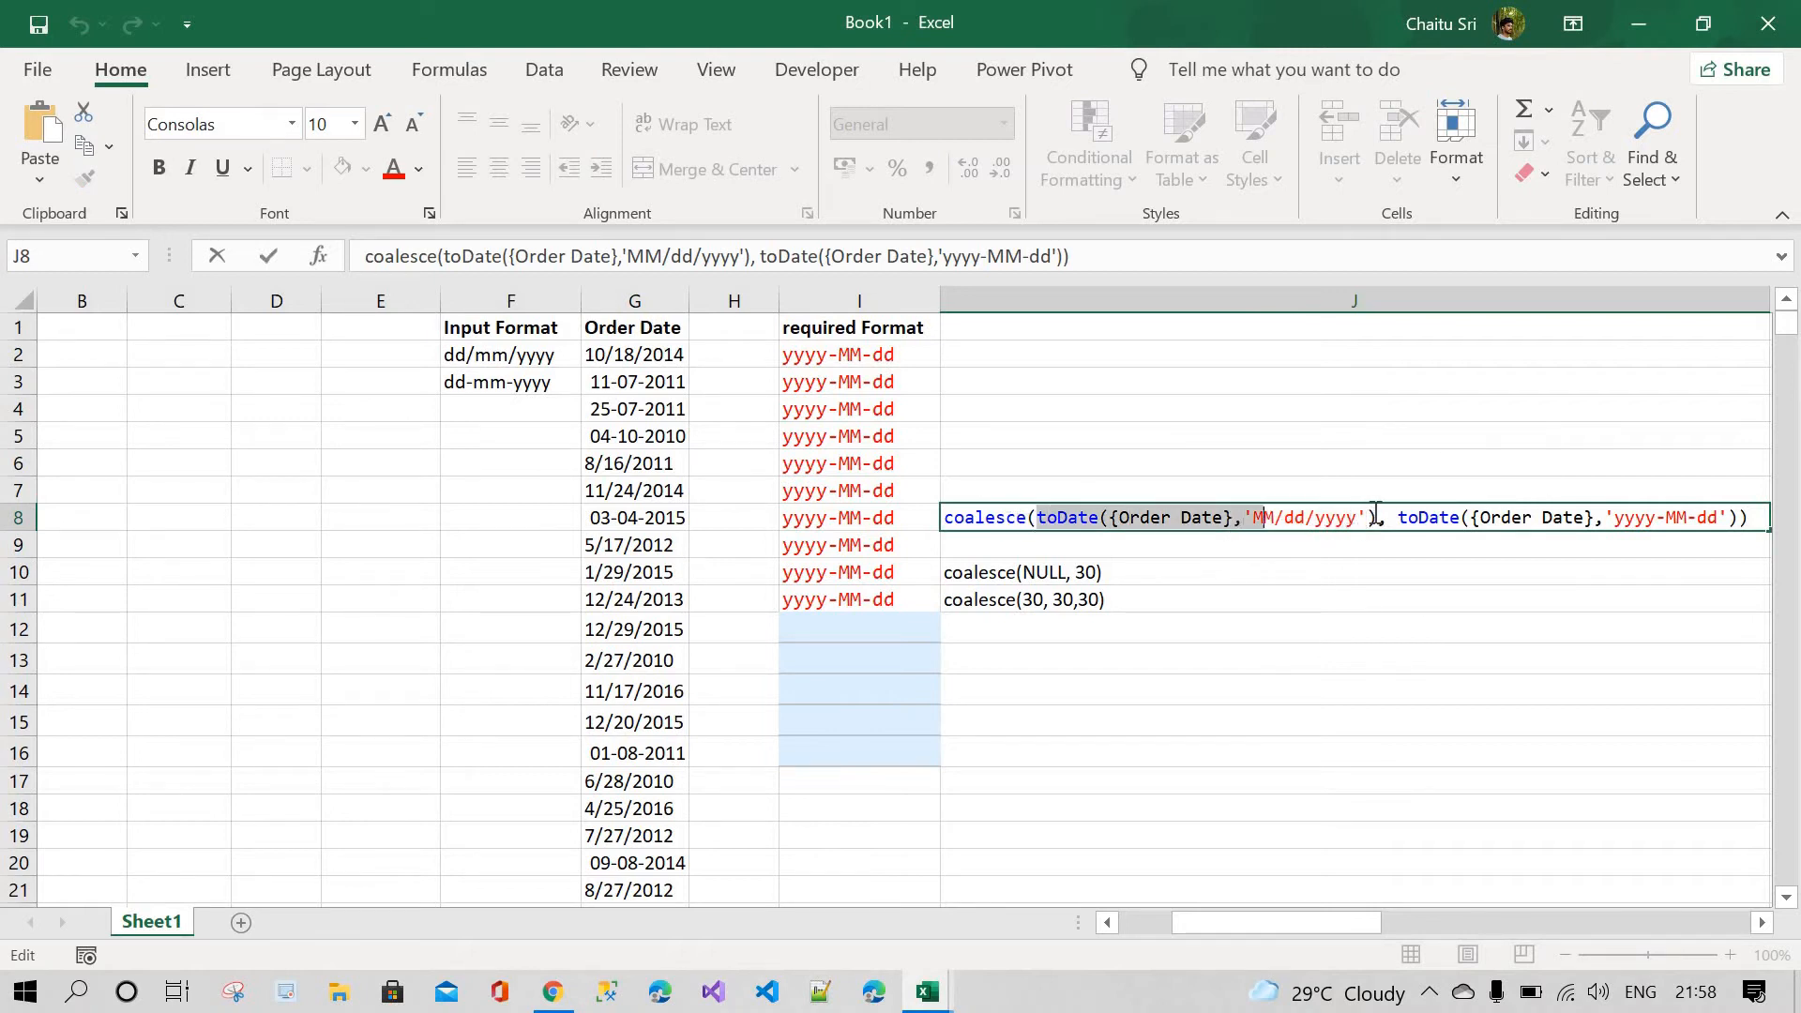
pyautogui.click(1300, 547)
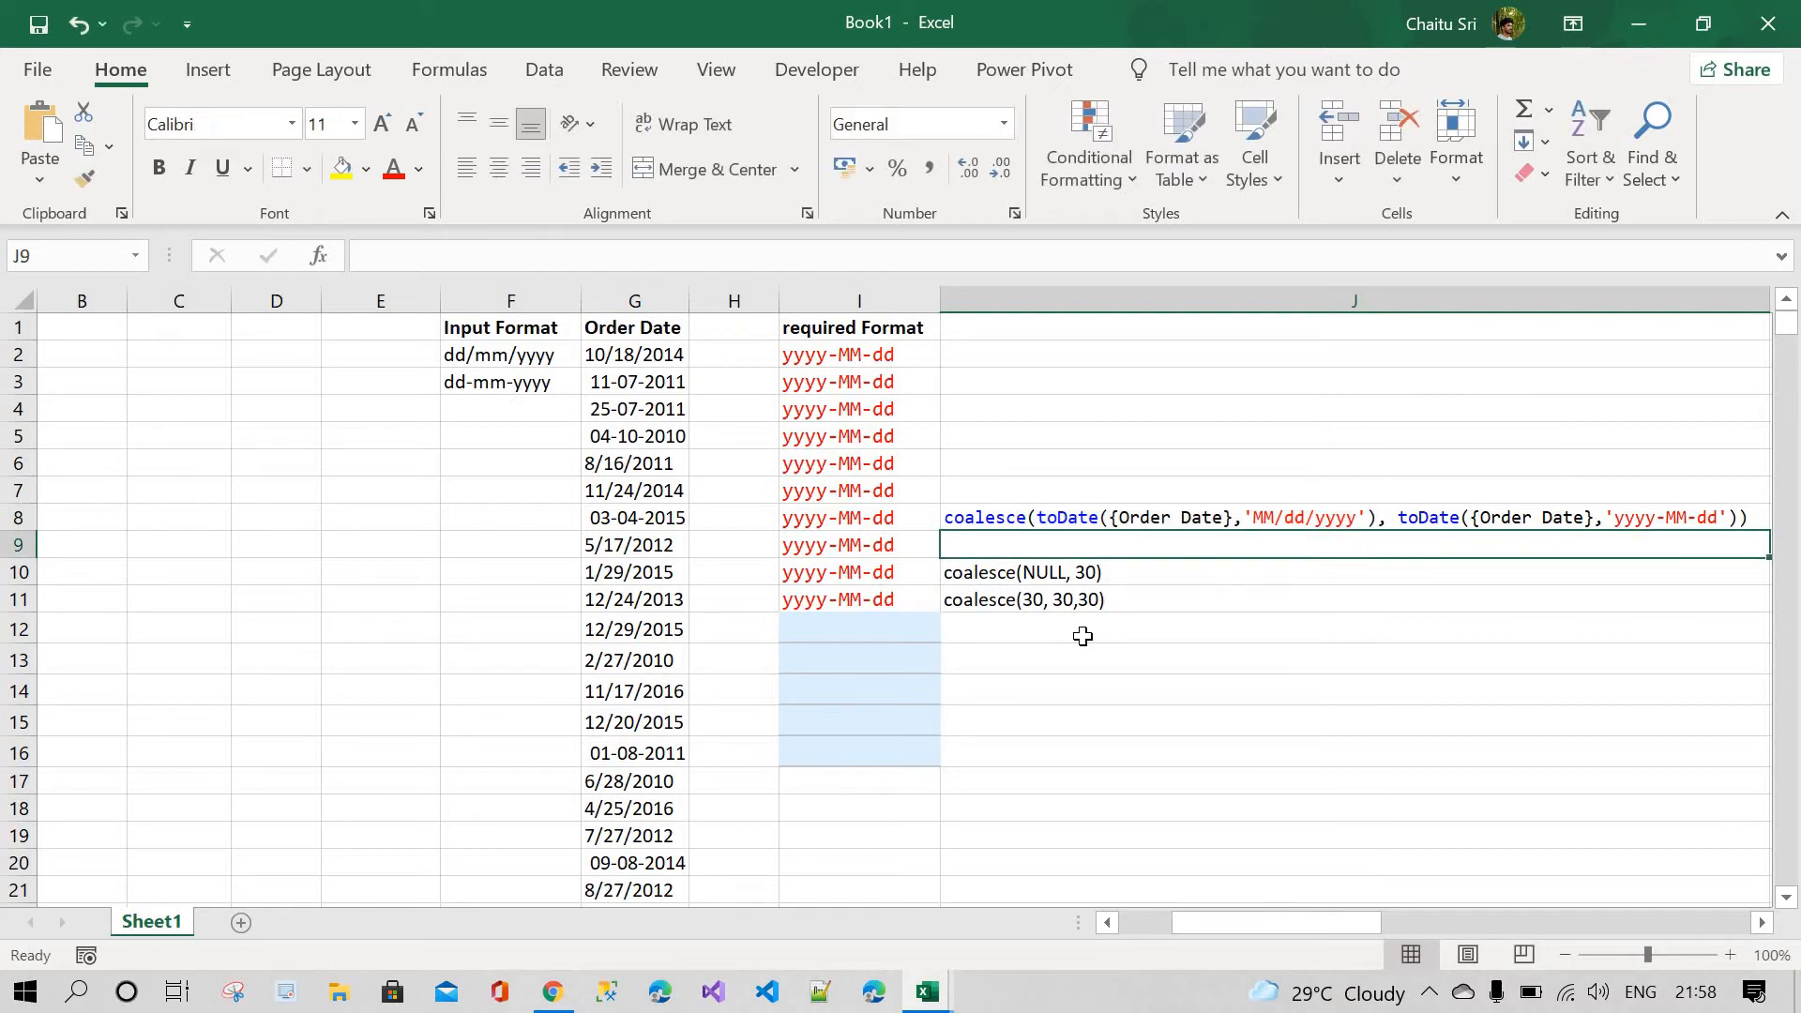
pyautogui.click(1127, 662)
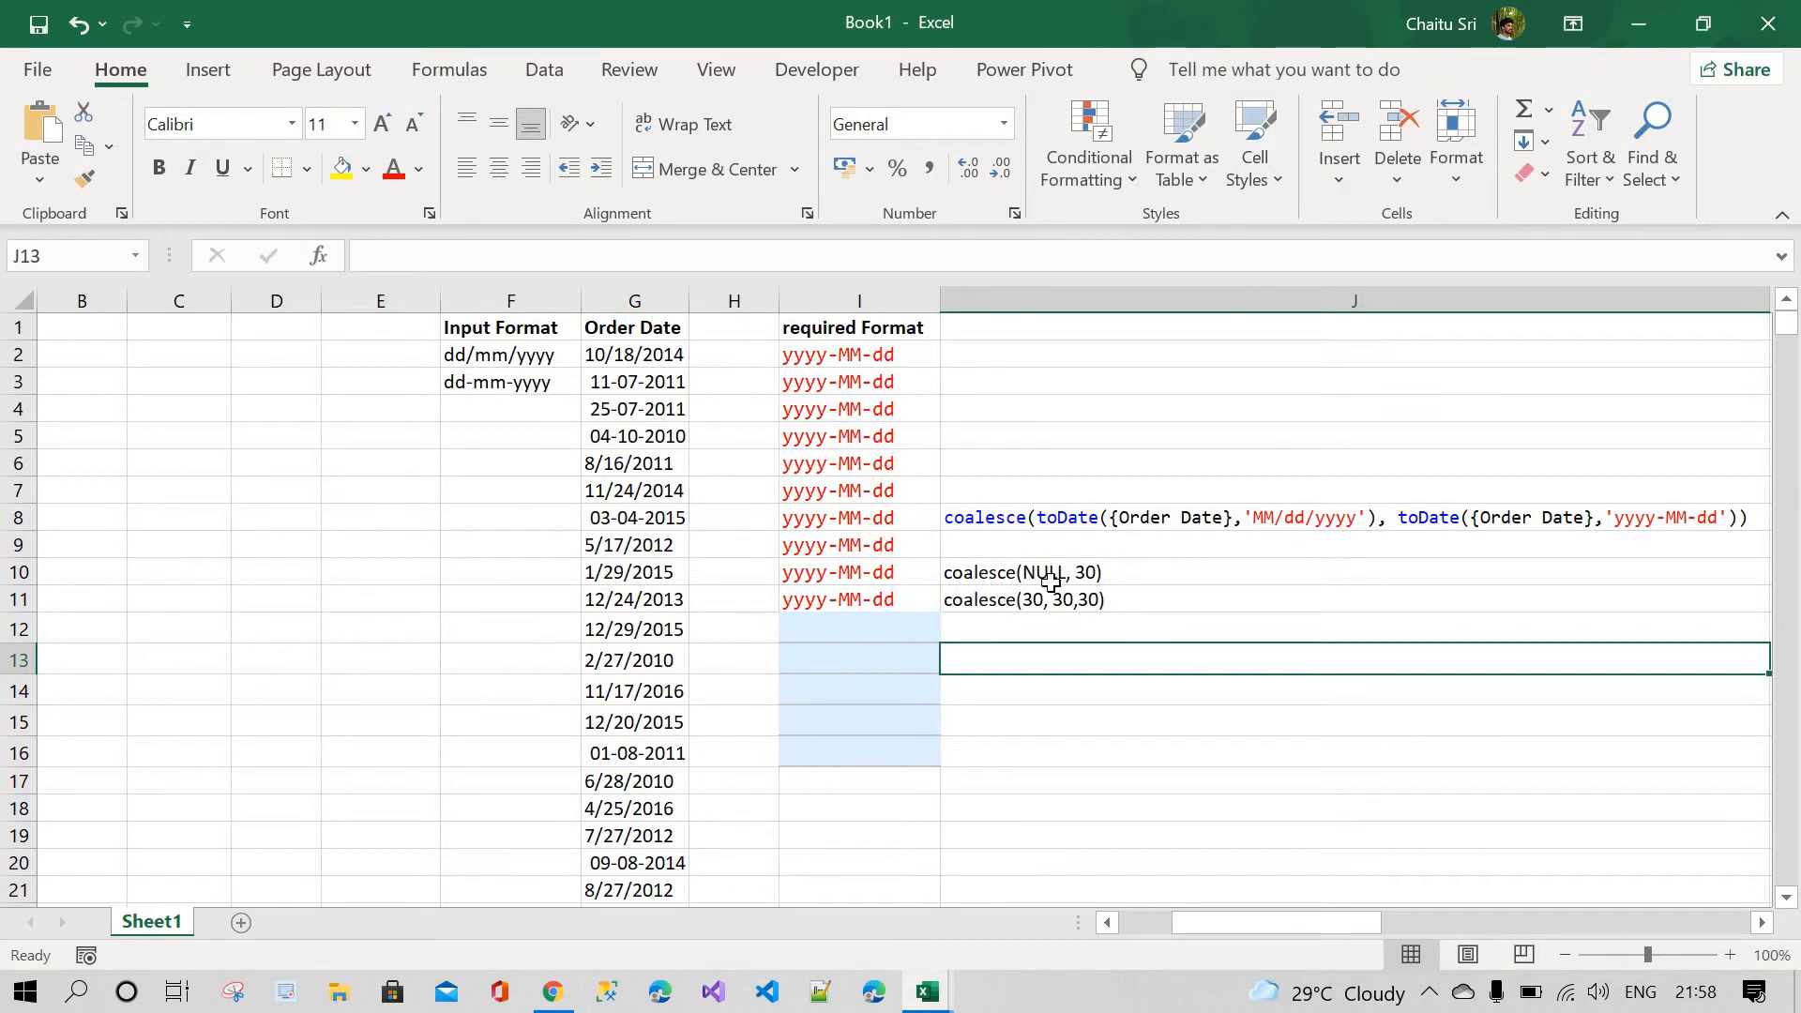
# - Append =>30 to the coalesce(NULL, 30) example in J10 and to the coalesce(30, 30,30) example in J11
pyautogui.click(1146, 573)
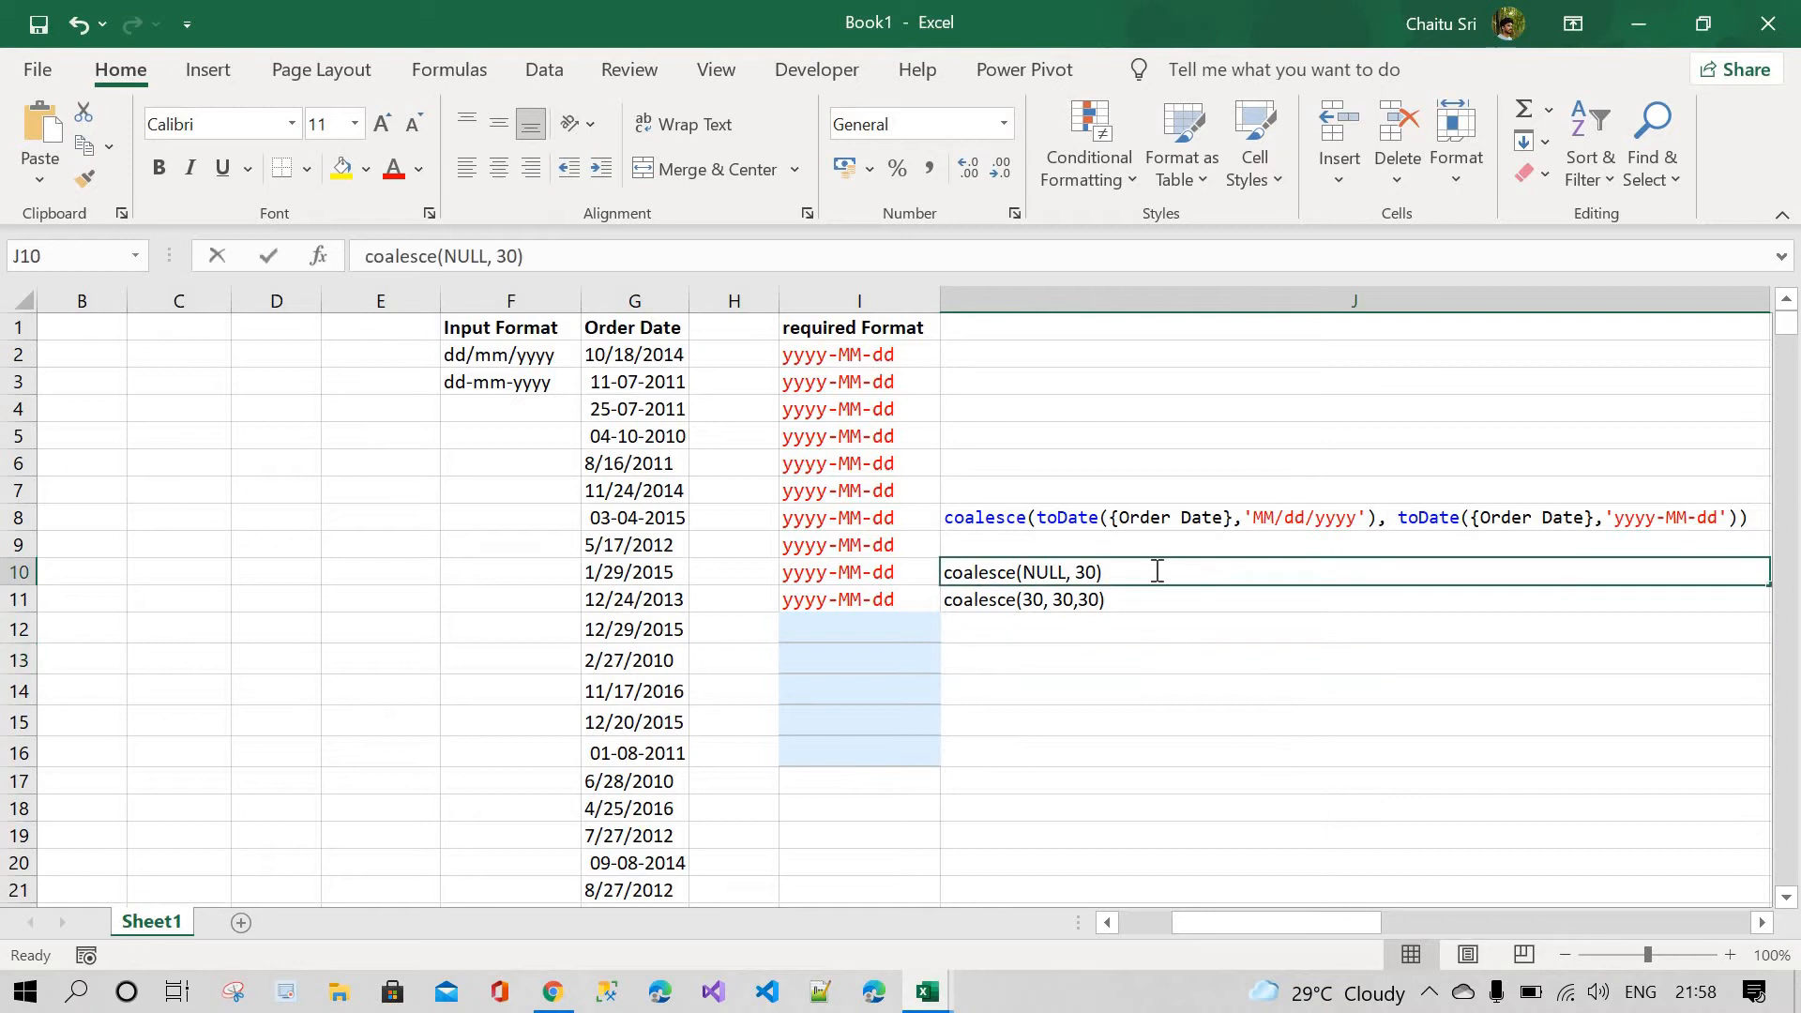
pyautogui.doubleClick(1156, 571)
pyautogui.write('=')
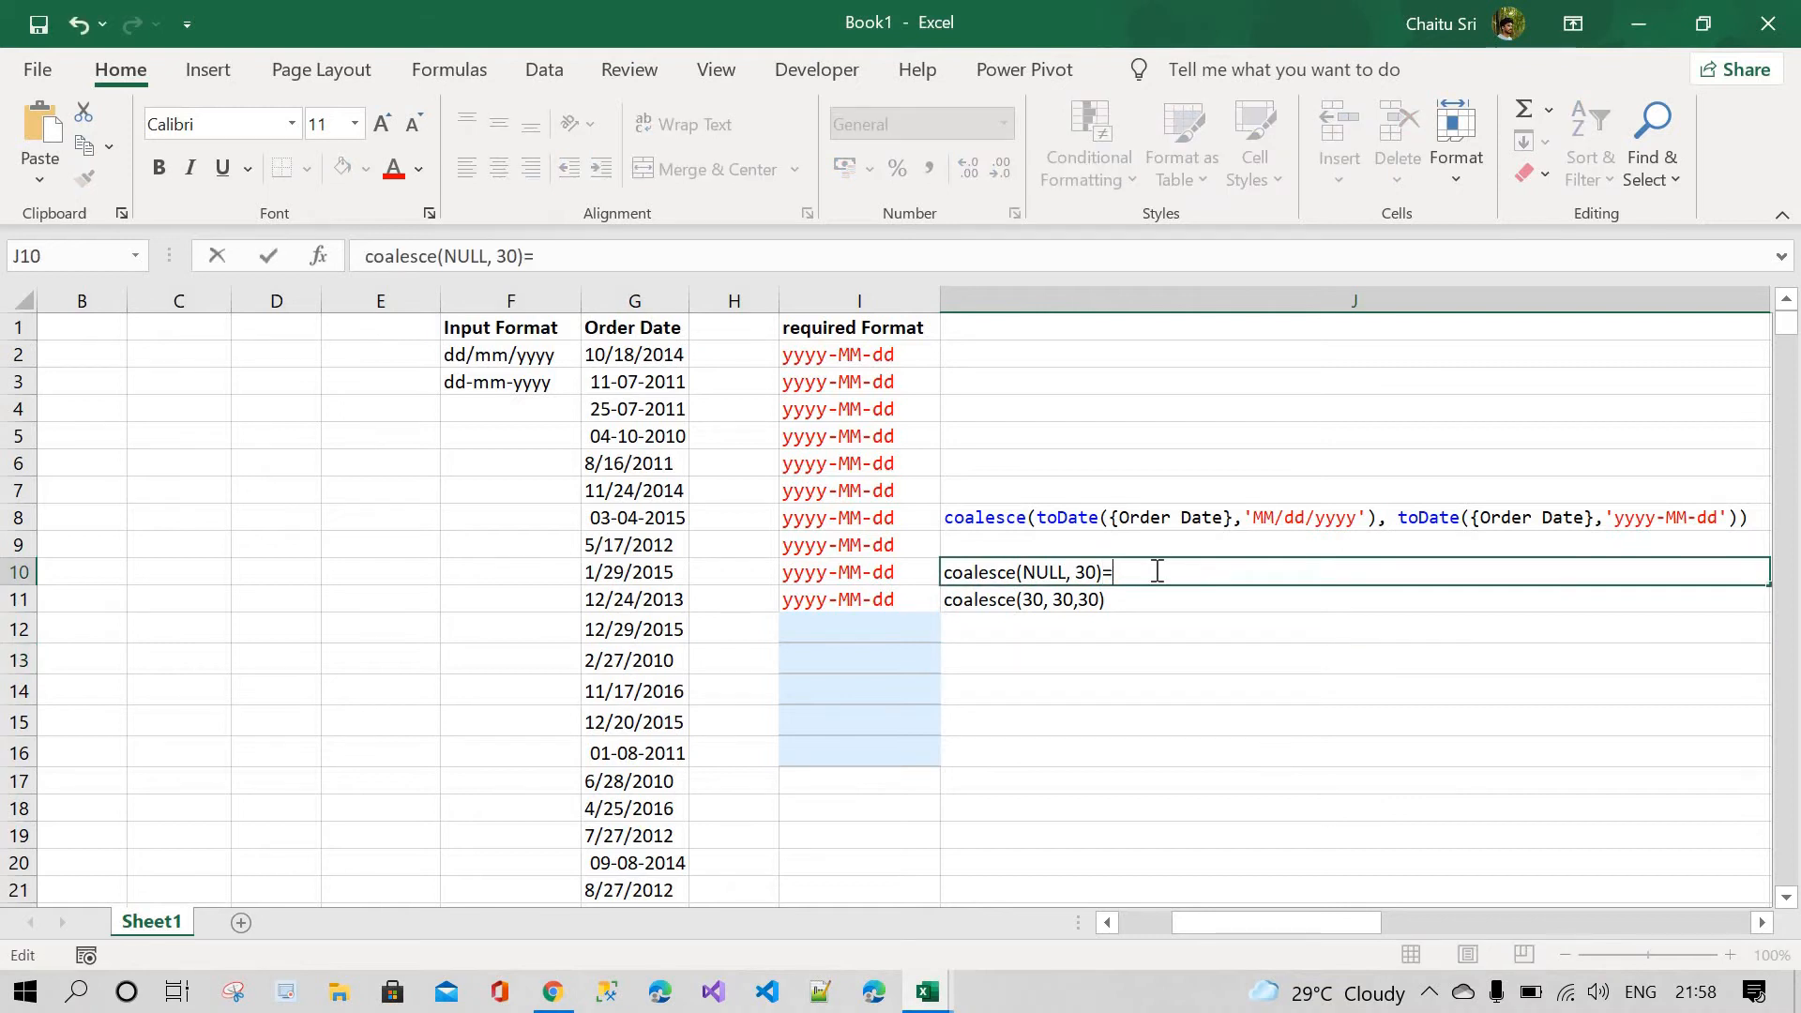
pyautogui.write('>30')
pyautogui.click(1161, 592)
pyautogui.doubleClick(1161, 590)
pyautogui.write('=>')
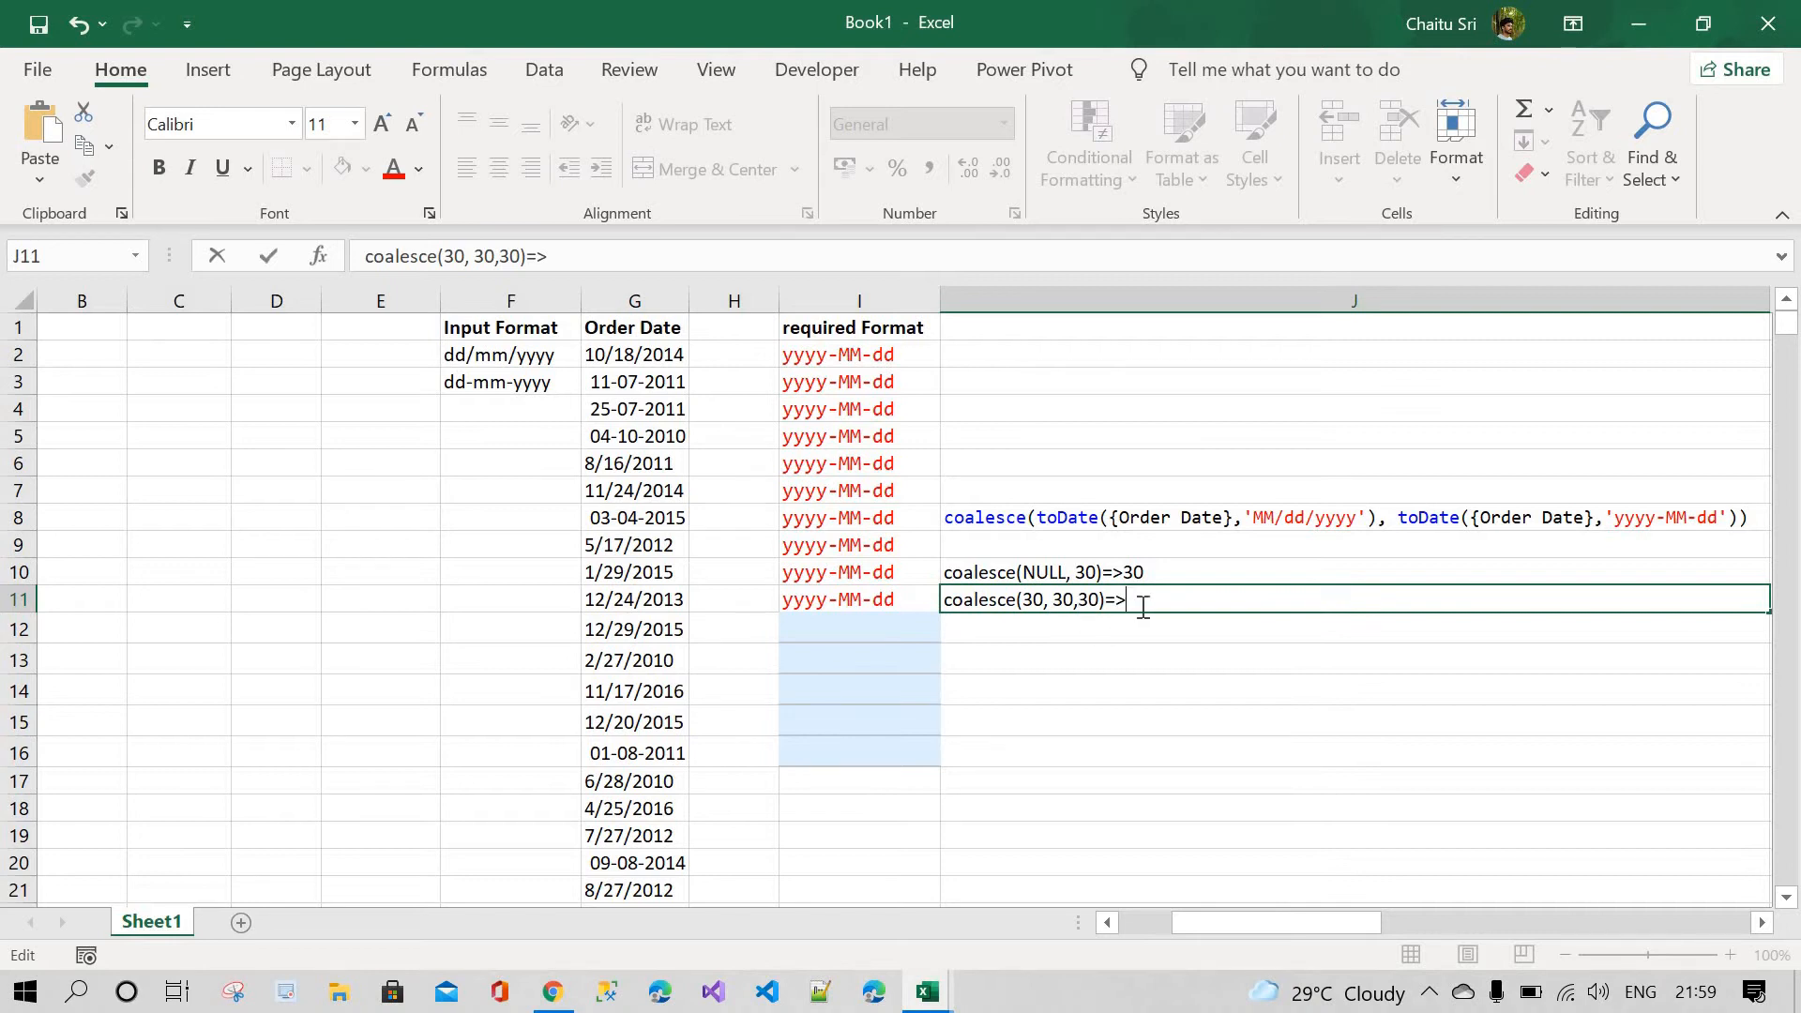
pyautogui.write('30')
pyautogui.click(1055, 535)
# - Check the first toDate argument in J8 against the order date in G2 and the required format in I2
pyautogui.doubleClick(1047, 516)
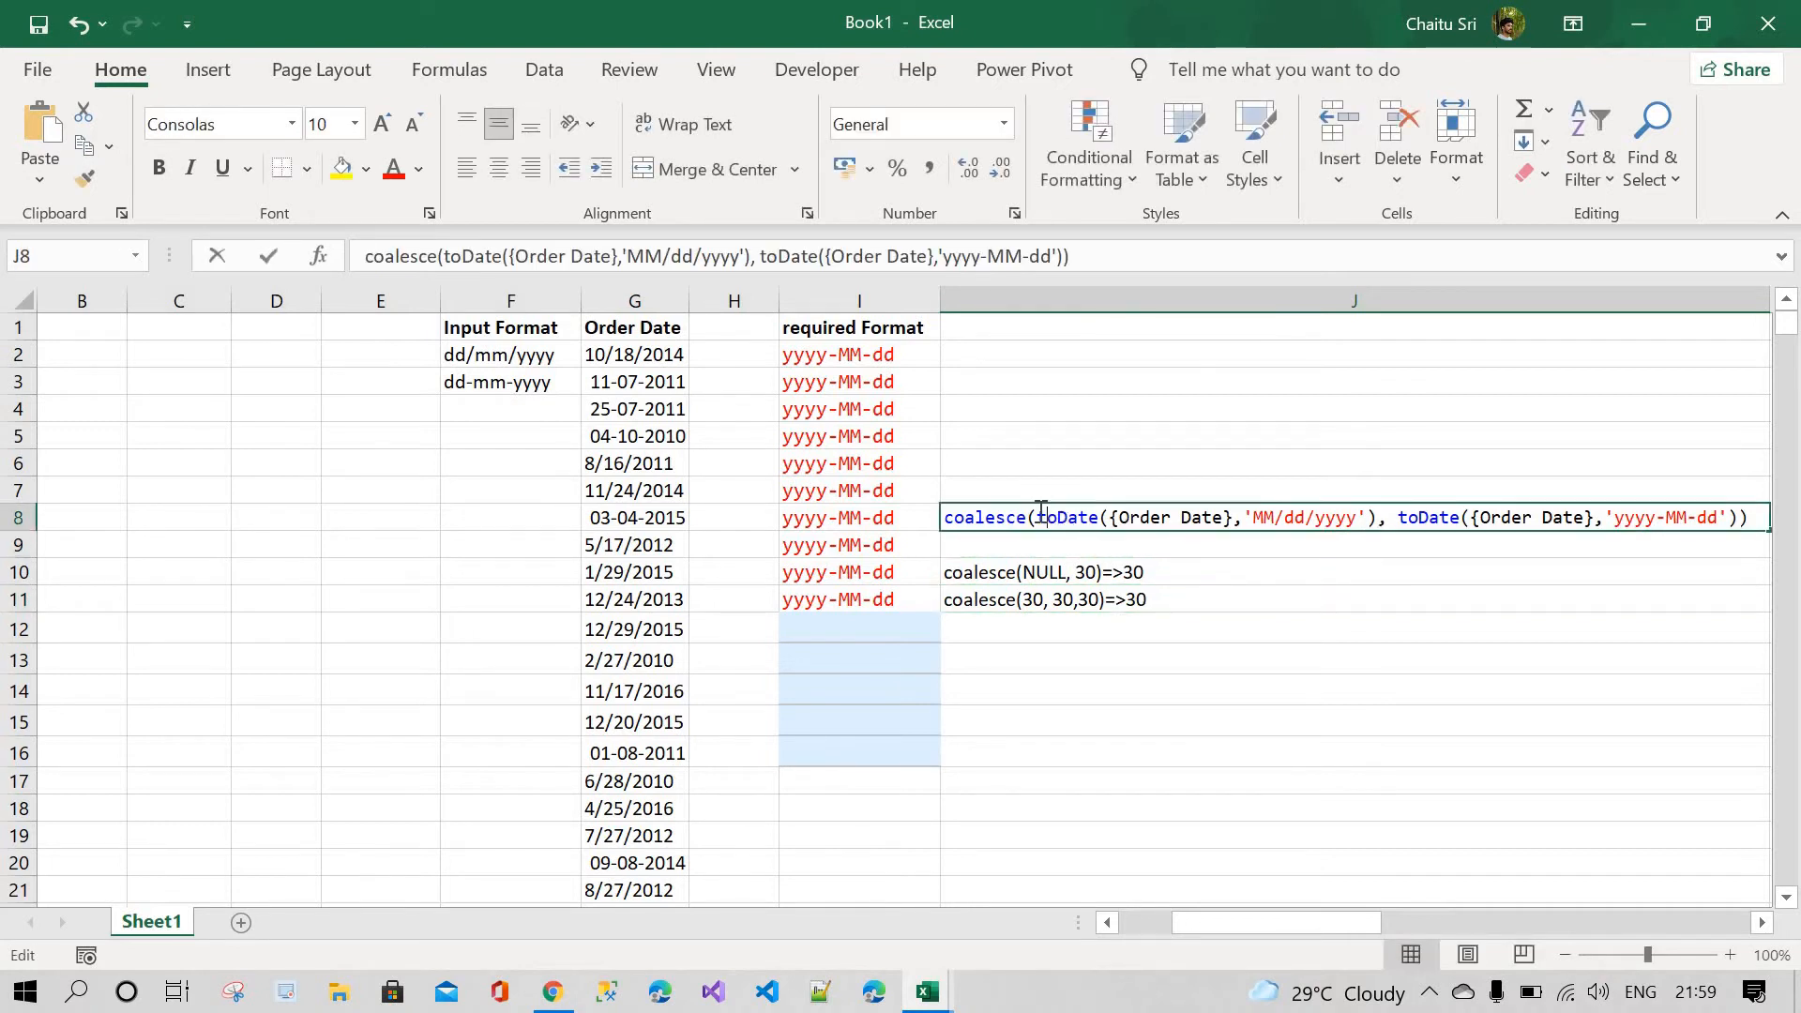
pyautogui.moveTo(1037, 517); pyautogui.dragTo(1373, 517)
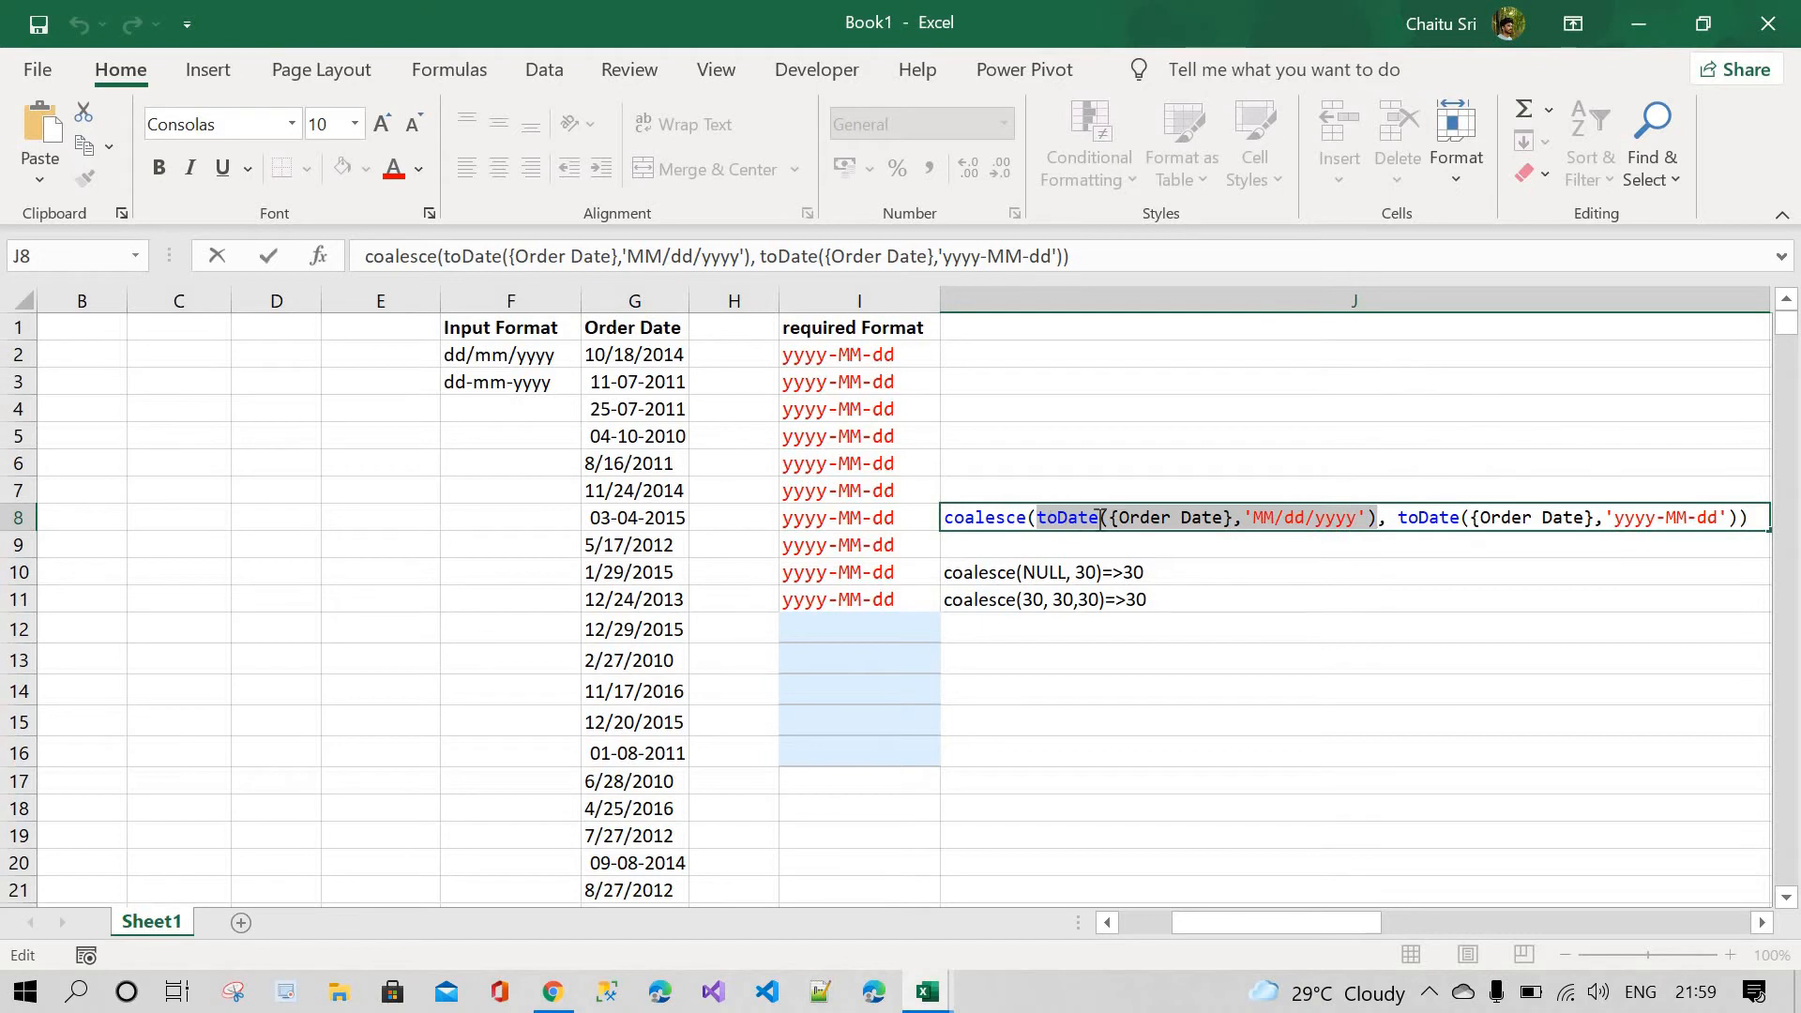
pyautogui.moveTo(1038, 517); pyautogui.dragTo(1376, 519)
pyautogui.click(1179, 523)
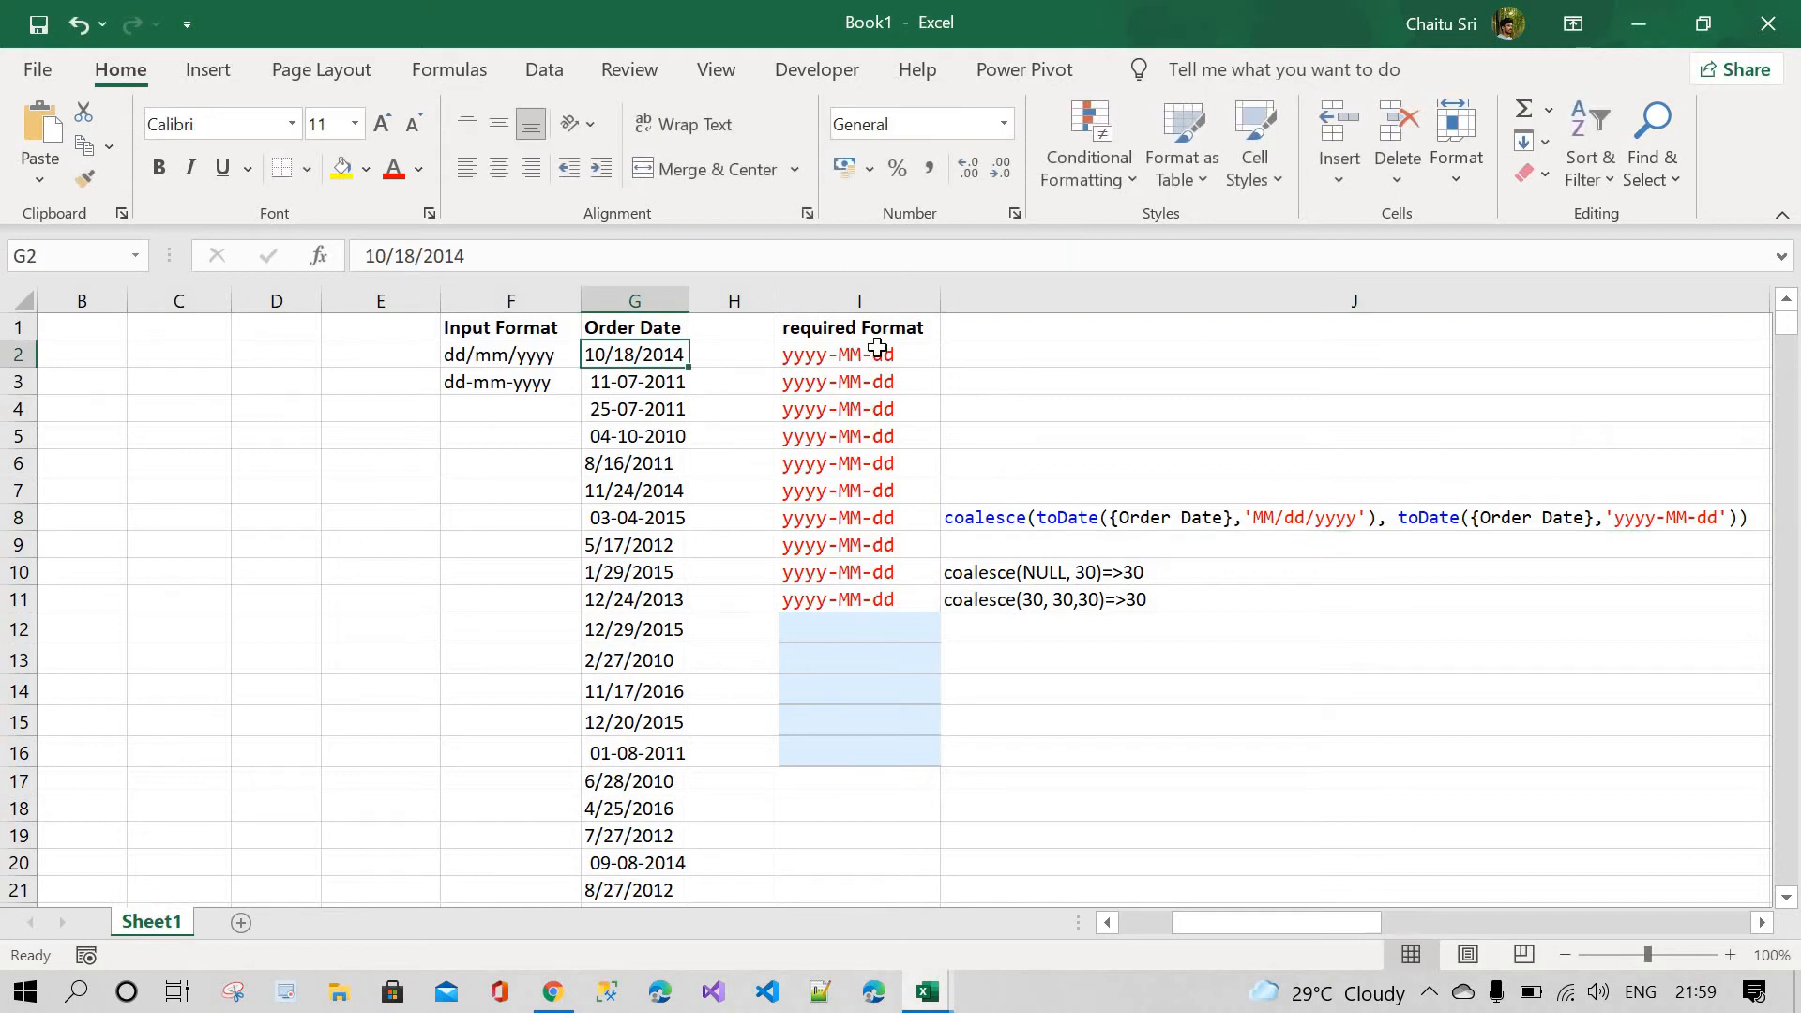
pyautogui.click(806, 358)
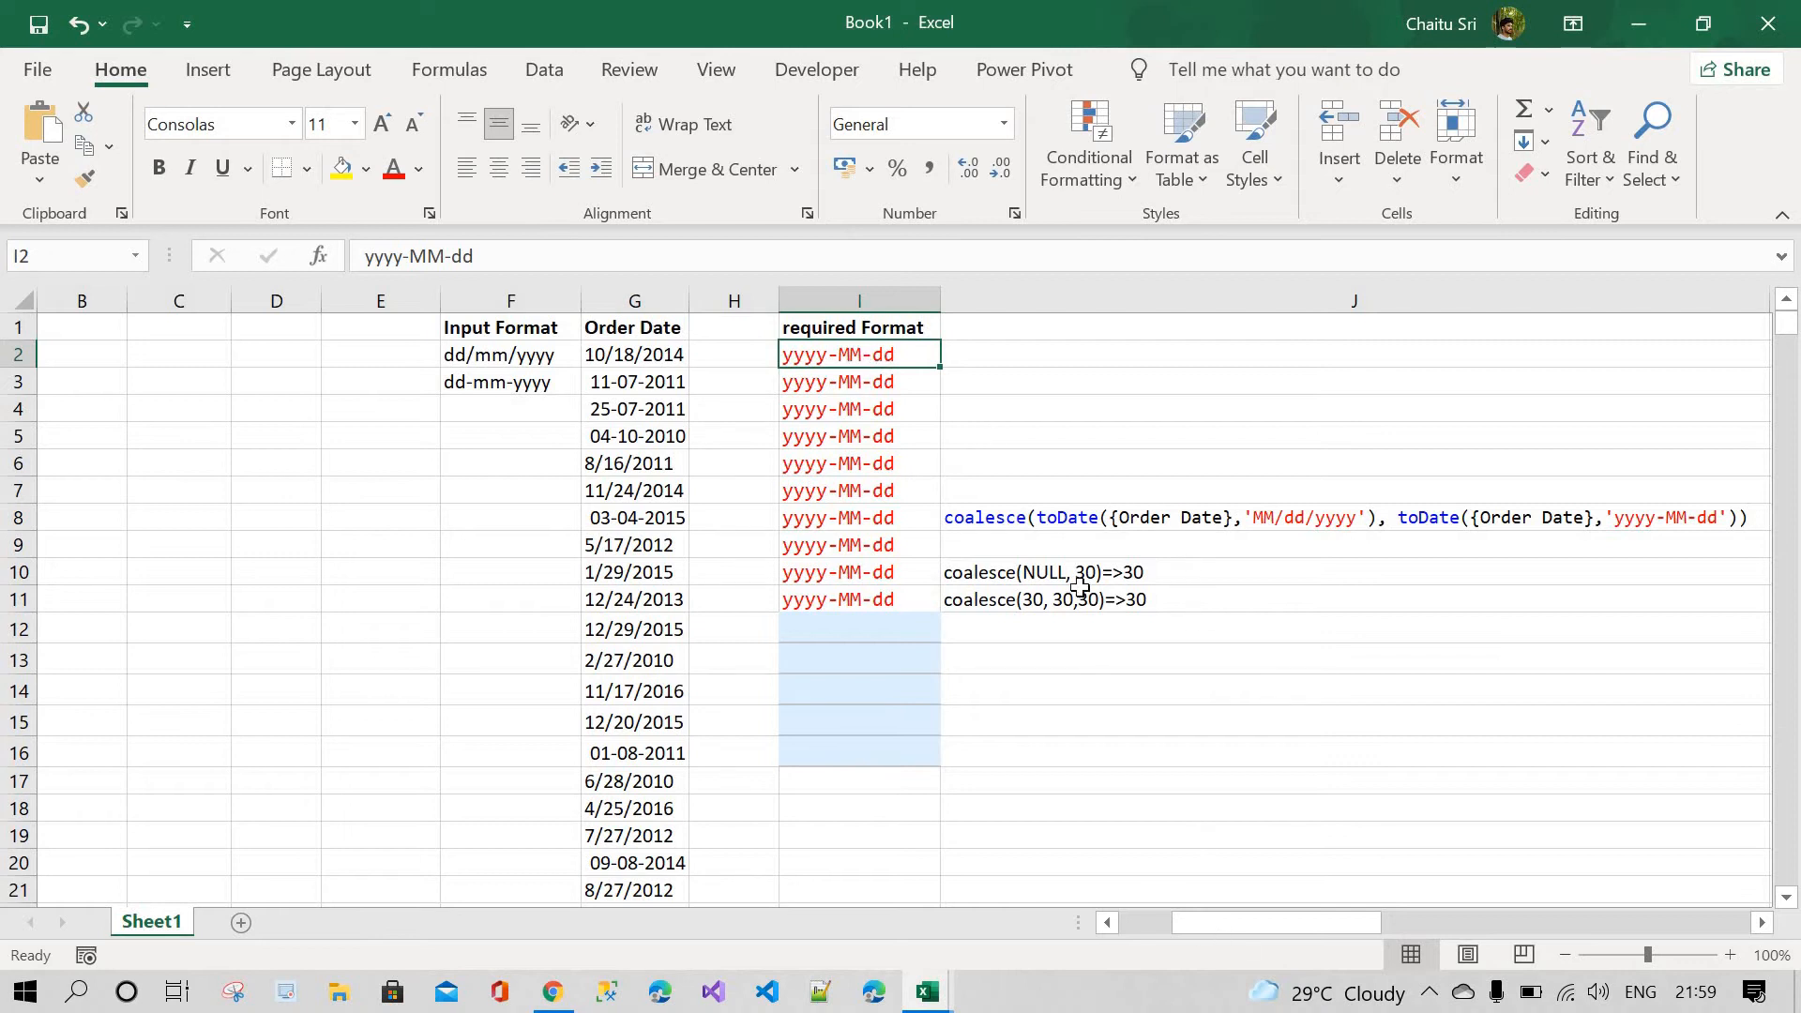
# - Copy the coalesce/toDate expression from J8 and replace the Modifieddate expression in the Data Factory expression builder with it
pyautogui.click(1093, 520)
pyautogui.hotkey('ctrl', 'c')
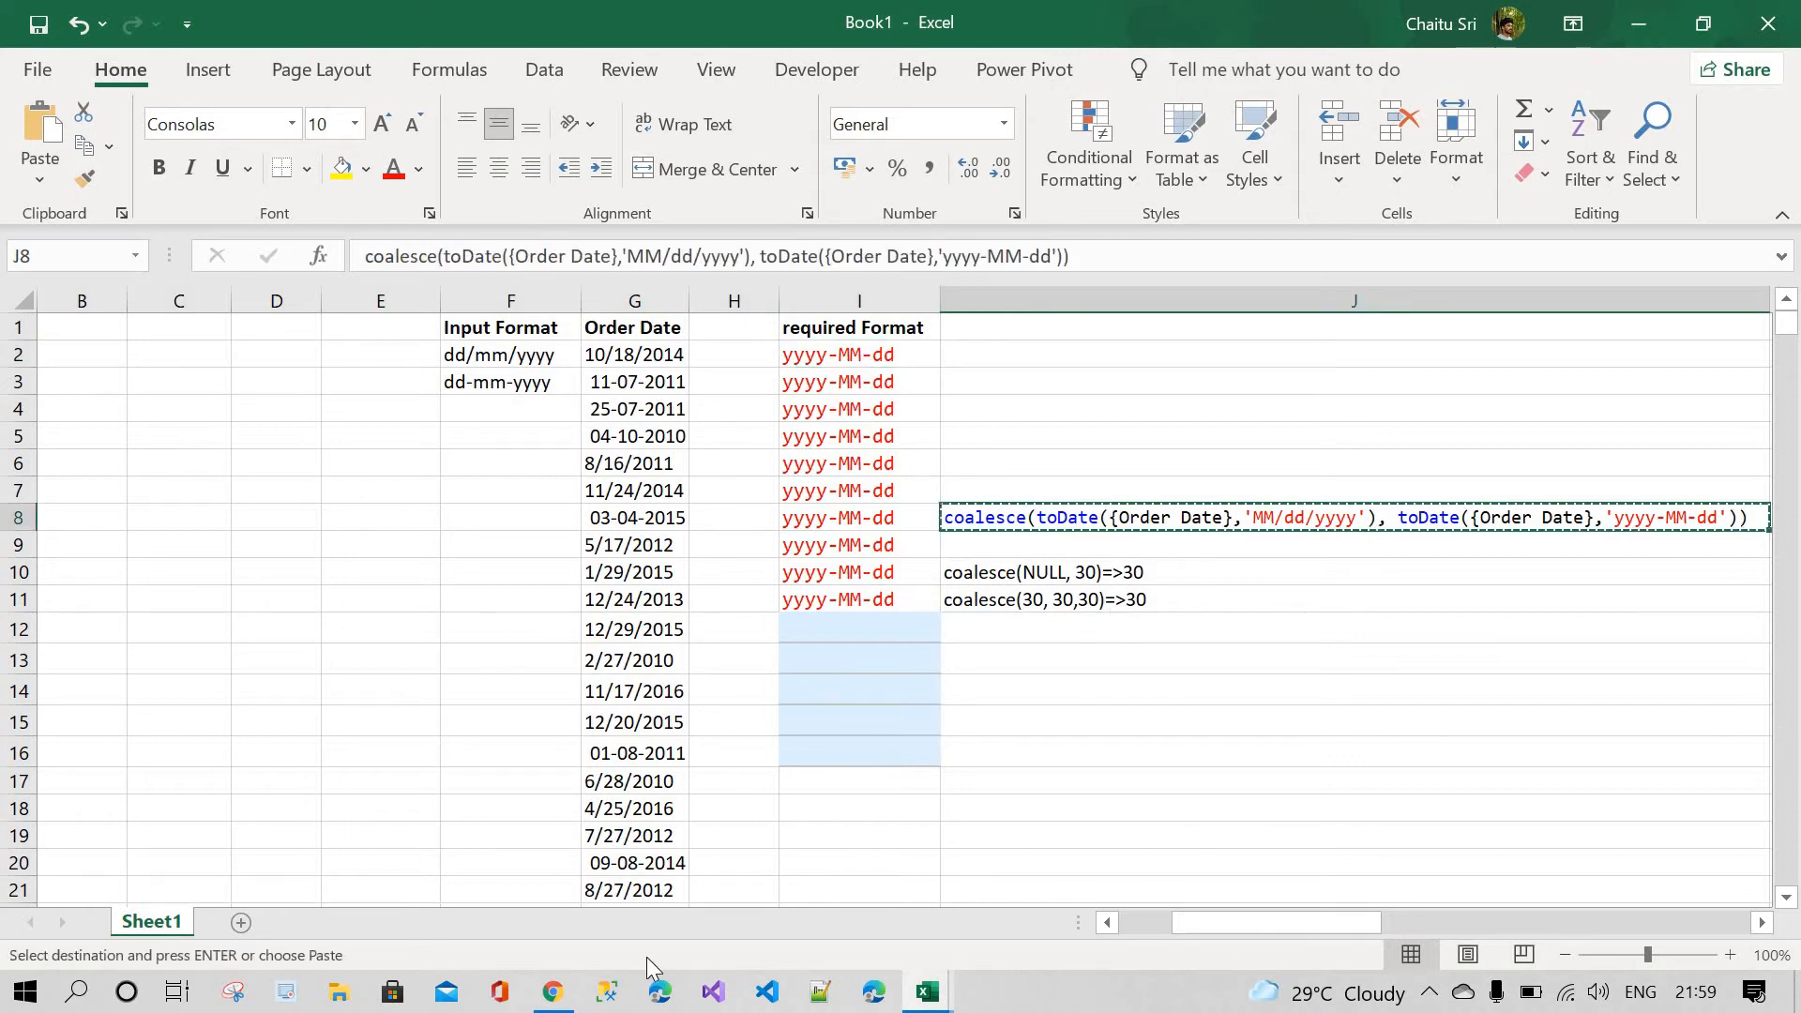
pyautogui.click(552, 991)
pyautogui.click(811, 500)
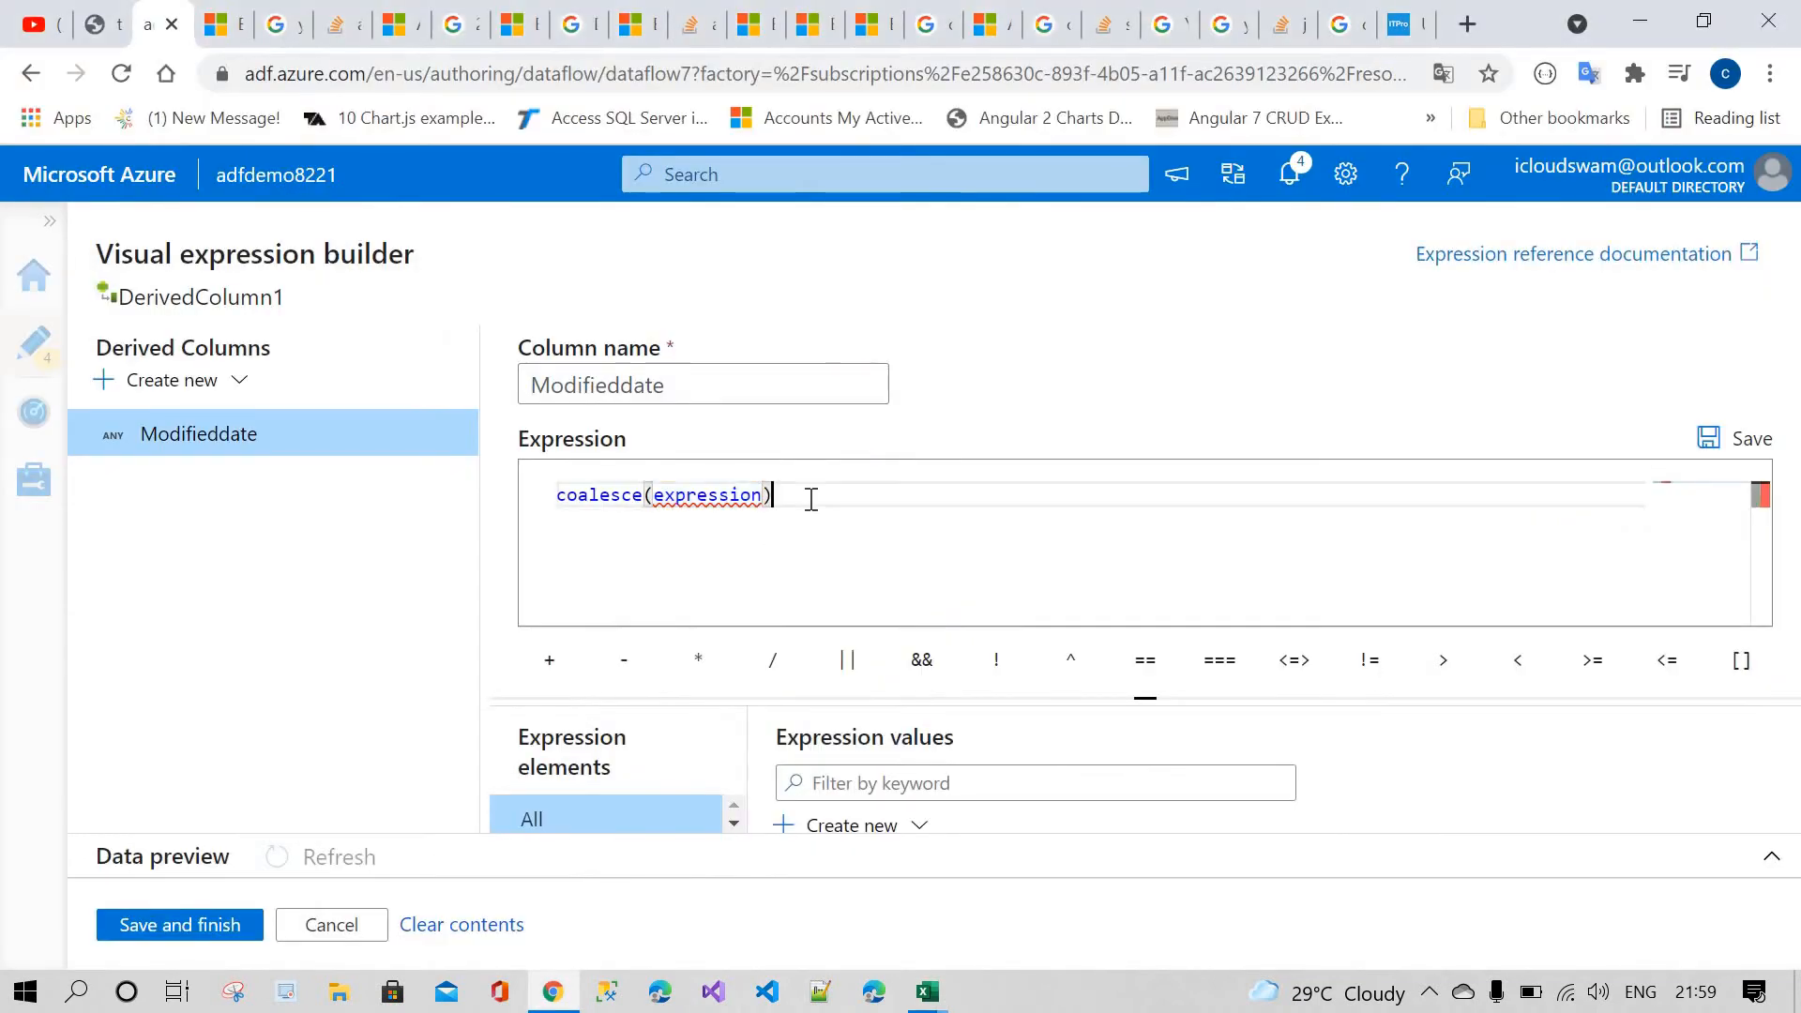
pyautogui.hotkey('ctrl', 'a')
pyautogui.hotkey('ctrl', 'v')
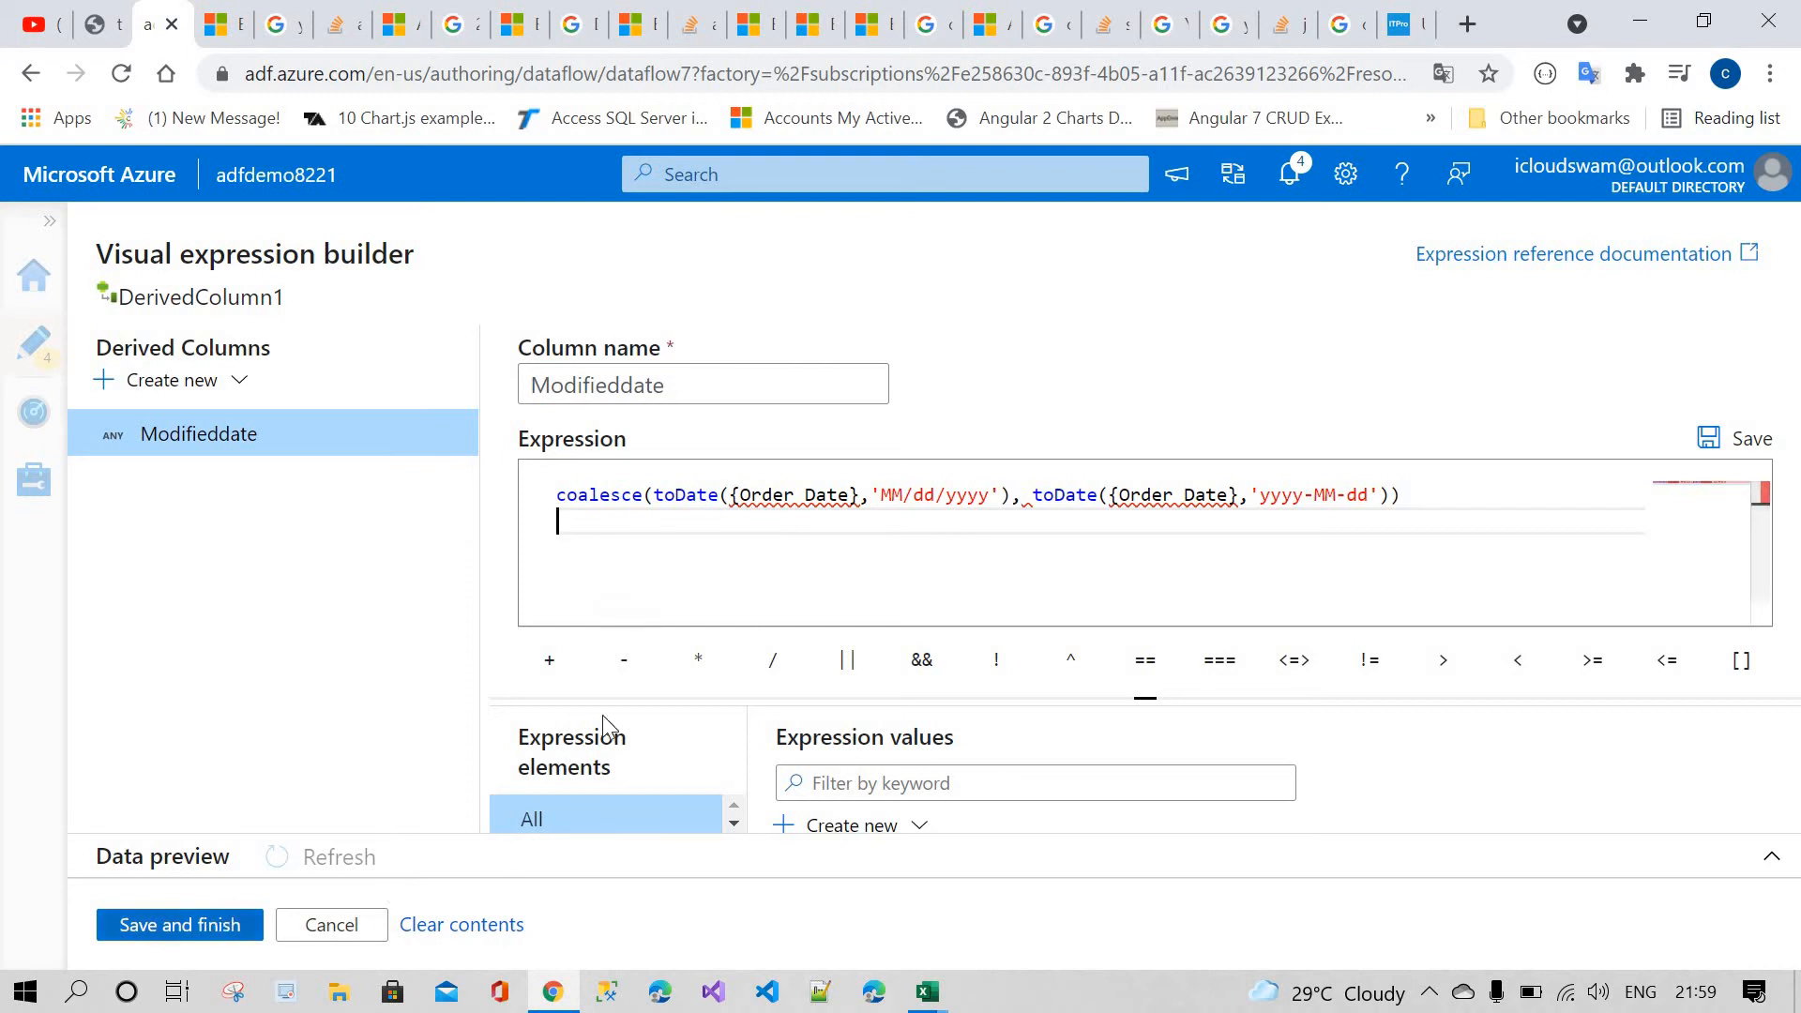
# - Reopen the Modifieddate expression in the visual expression builder and enlarge its editing area
pyautogui.click(1047, 862)
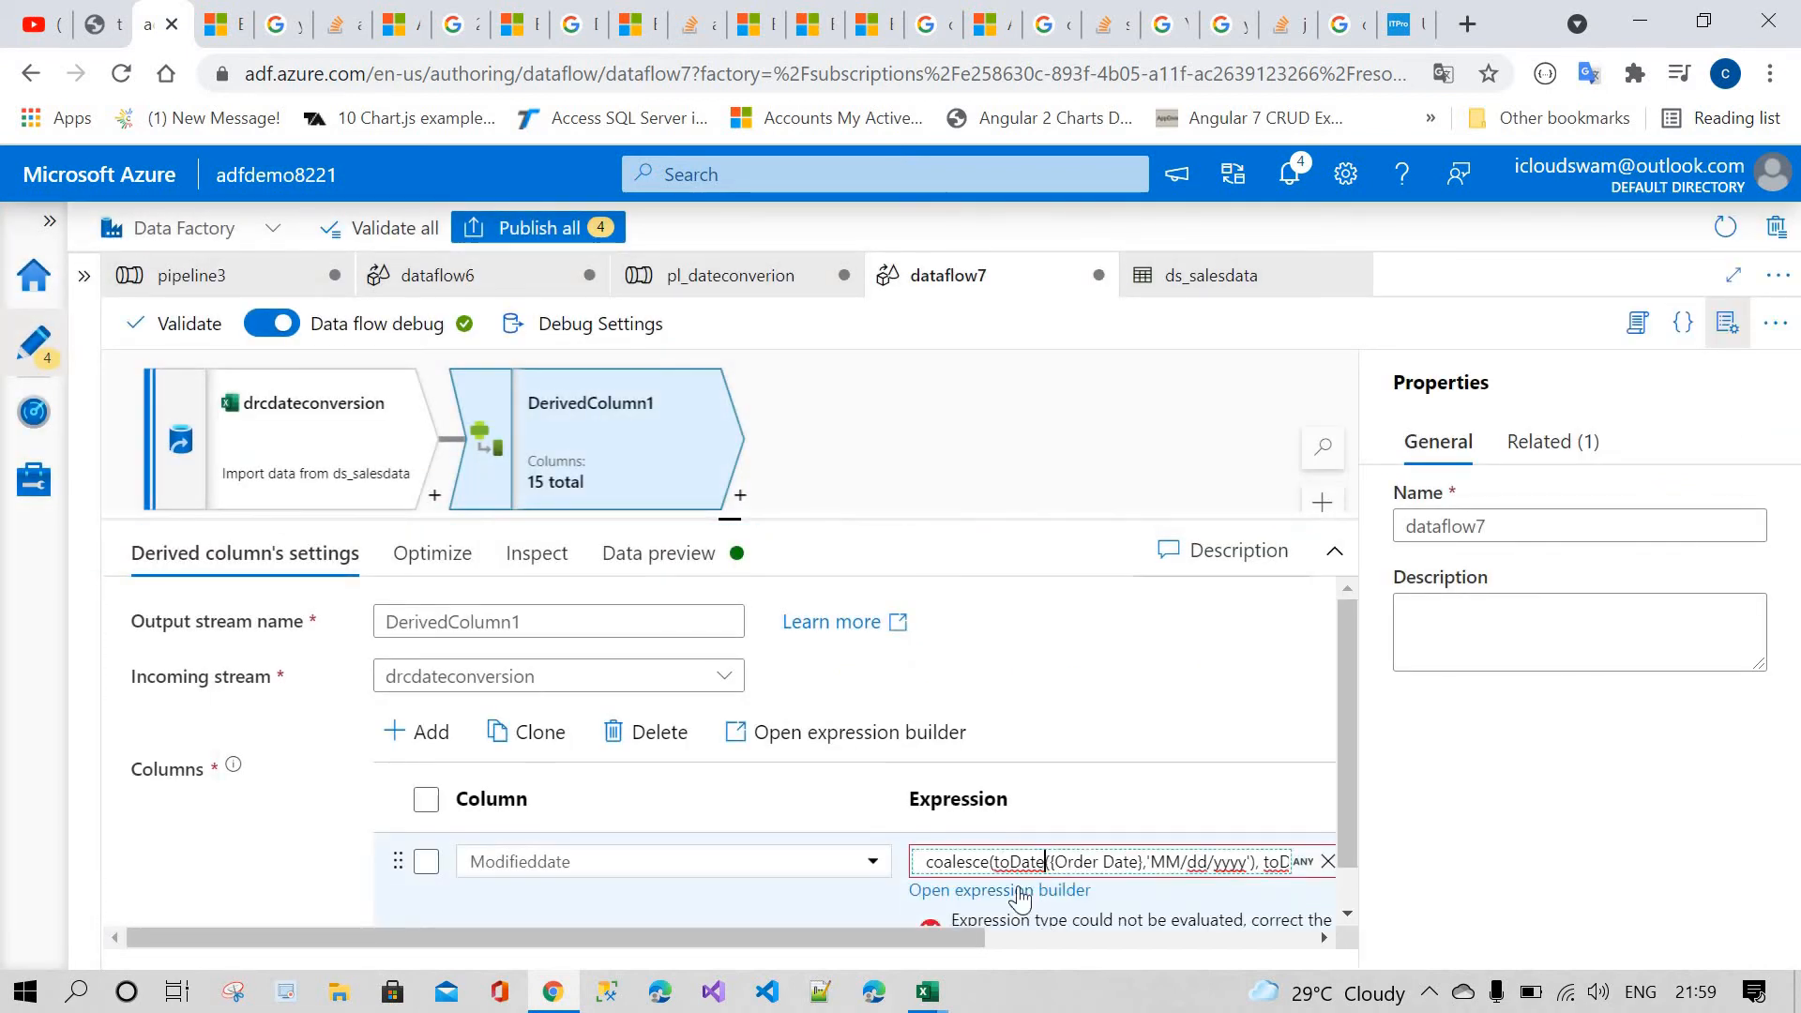
pyautogui.click(1021, 891)
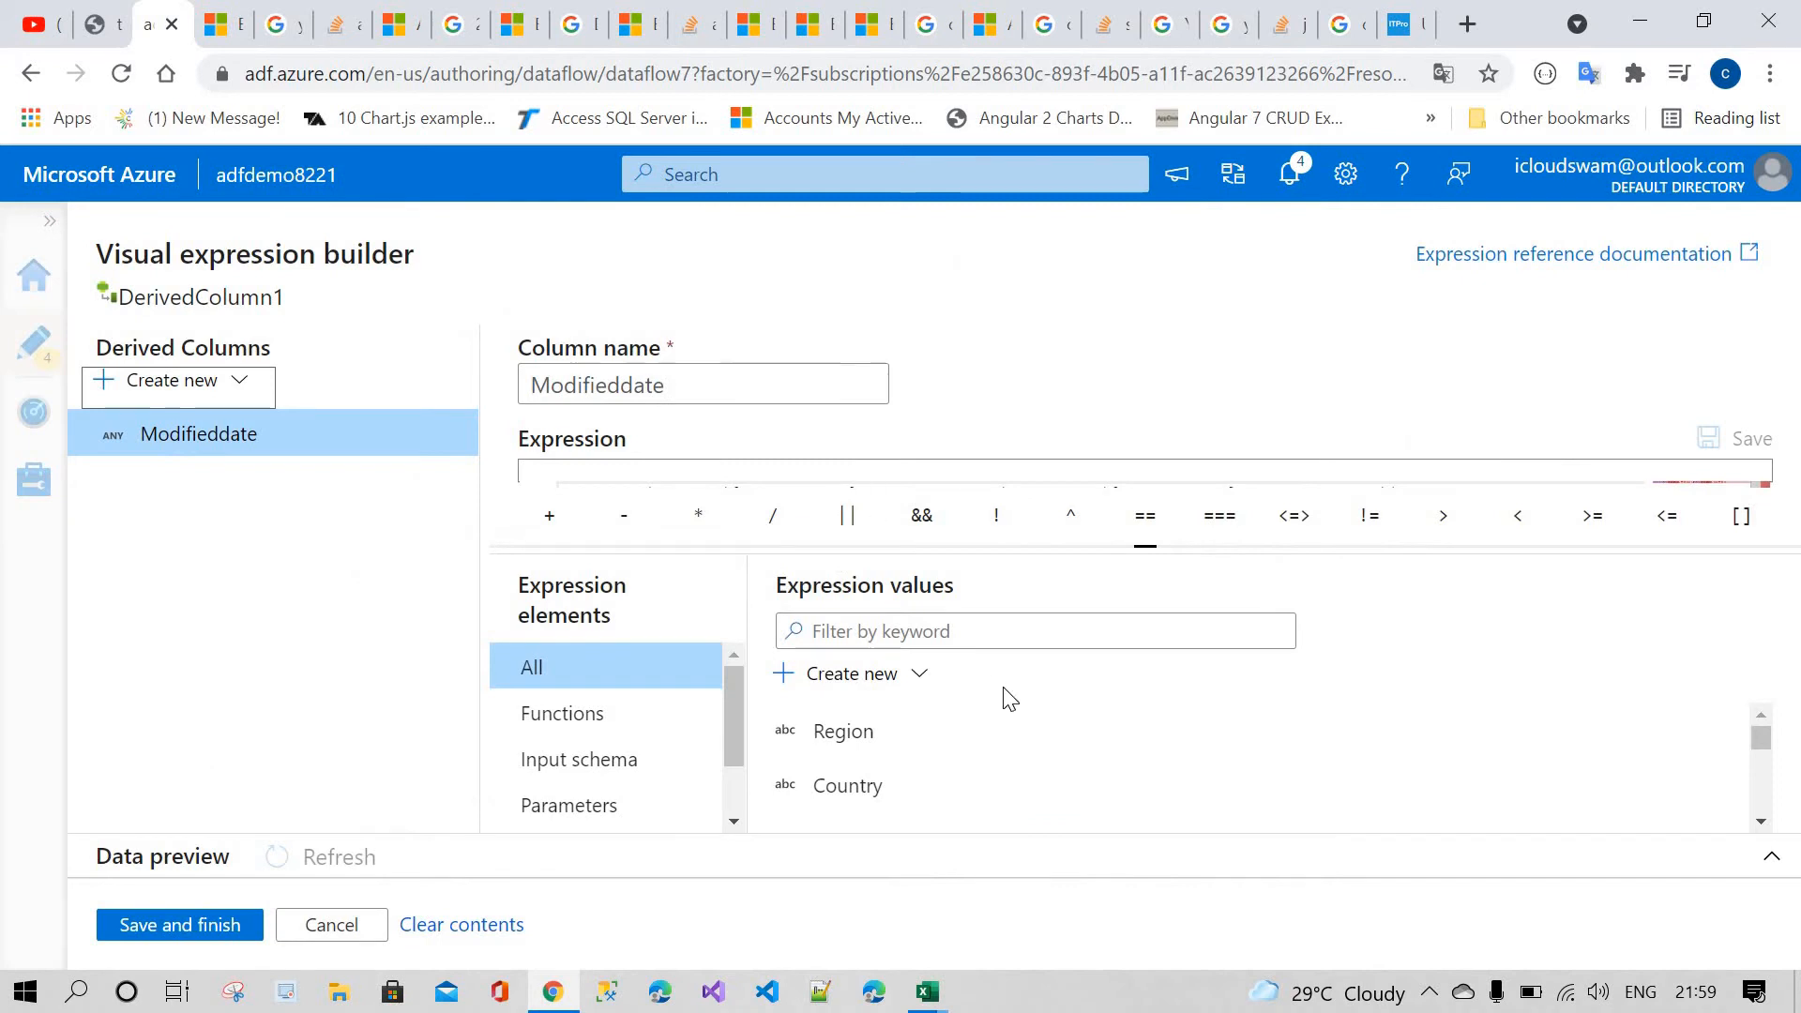
pyautogui.moveTo(1068, 542); pyautogui.dragTo(1069, 808)
pyautogui.click(1060, 527)
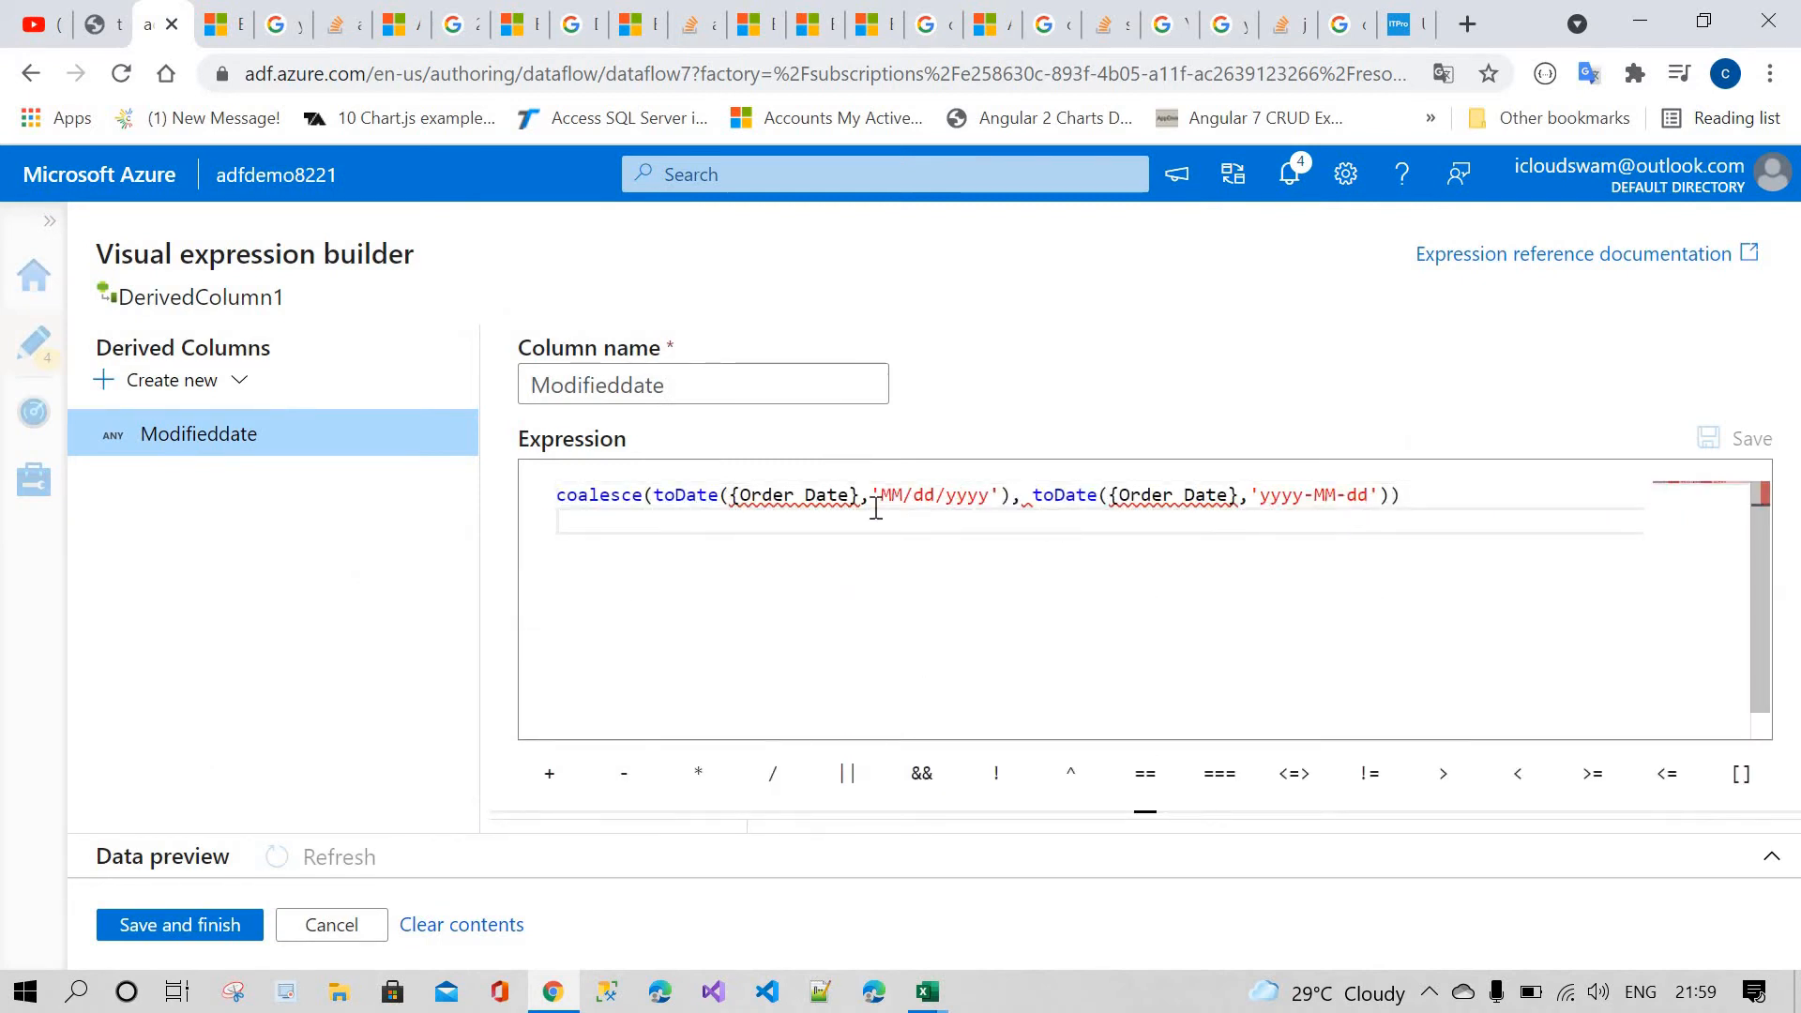
pyautogui.moveTo(799, 505)
pyautogui.moveTo(859, 490); pyautogui.dragTo(730, 491)
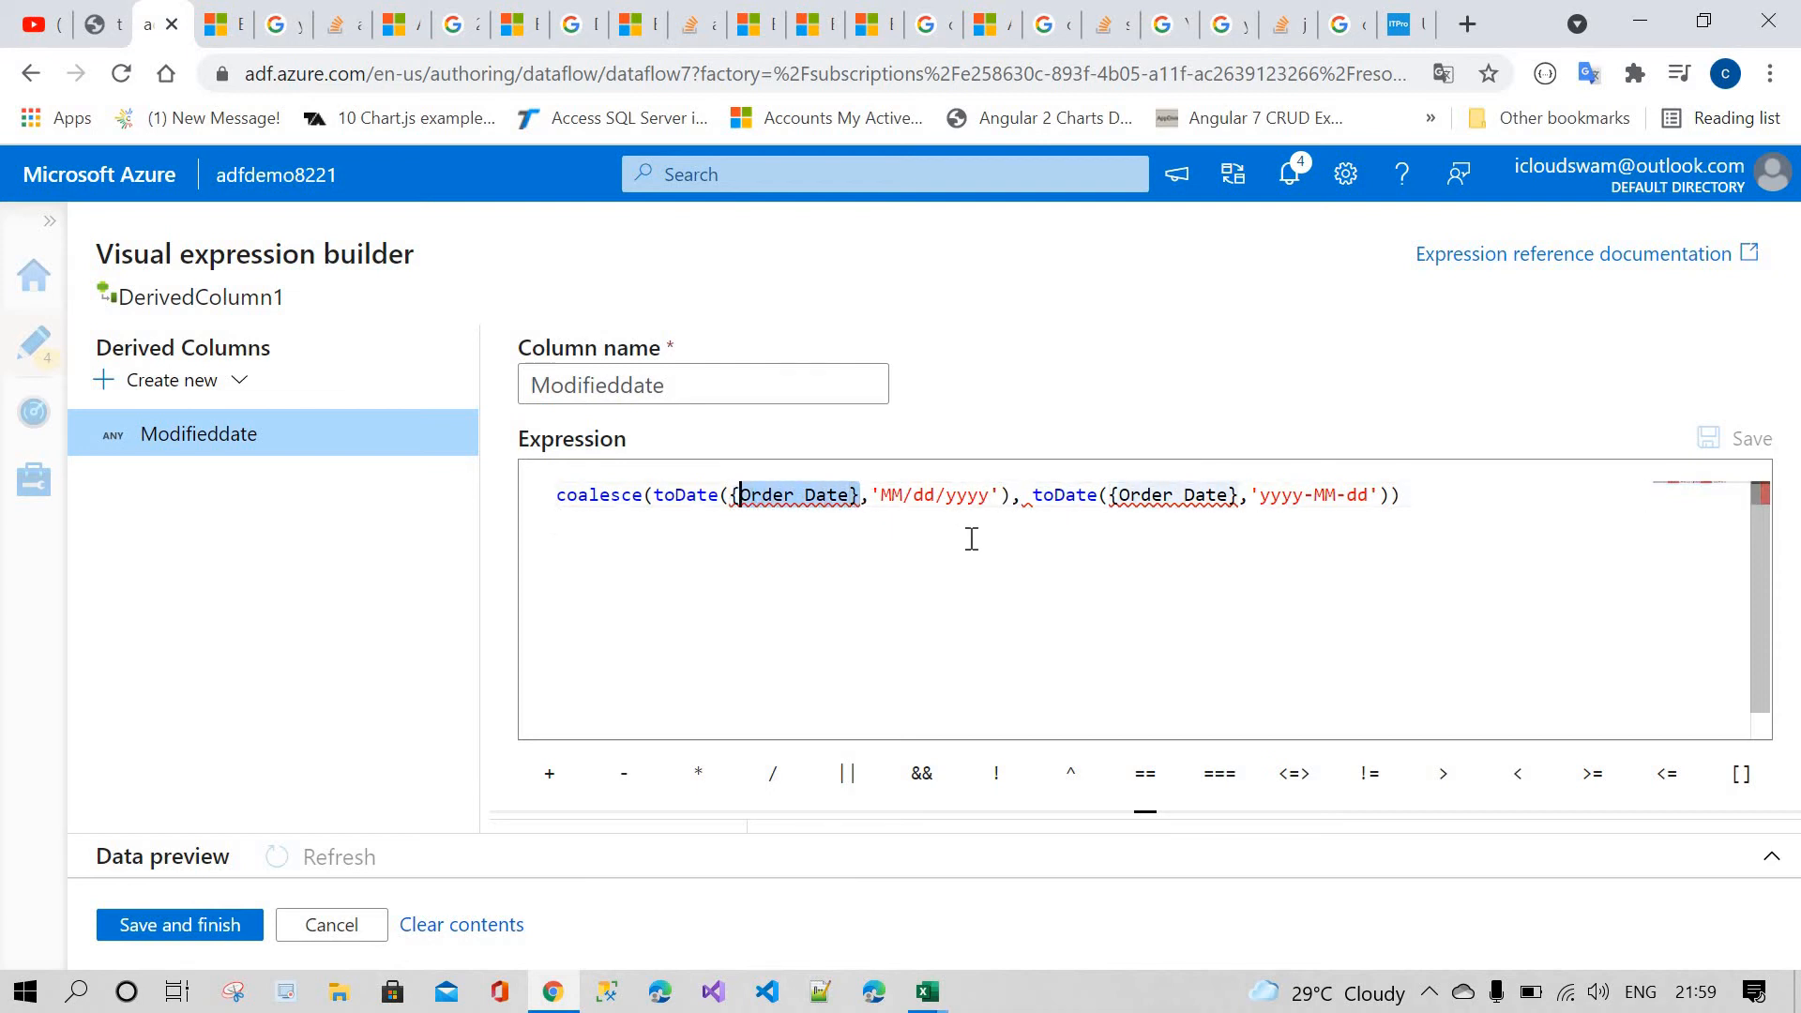
pyautogui.press('BackSpace')
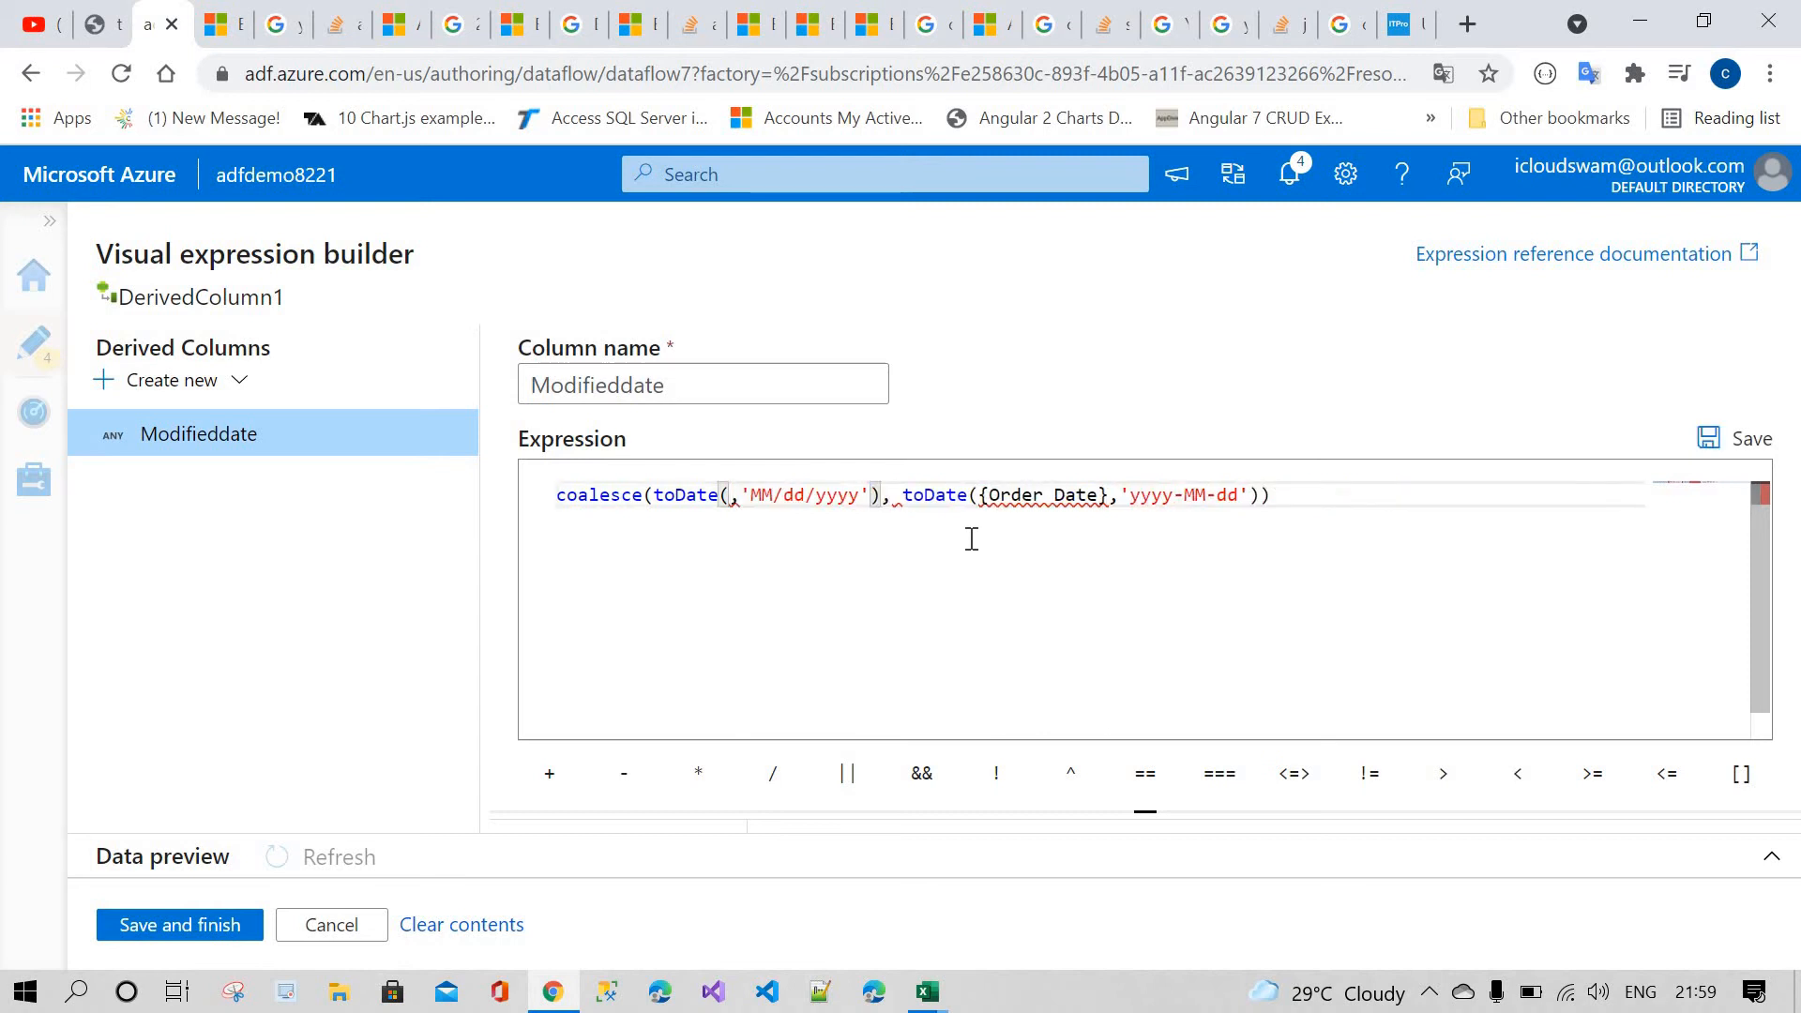
pyautogui.hotkey('ctrl', 'z')
pyautogui.hotkey('ctrl', 'z')
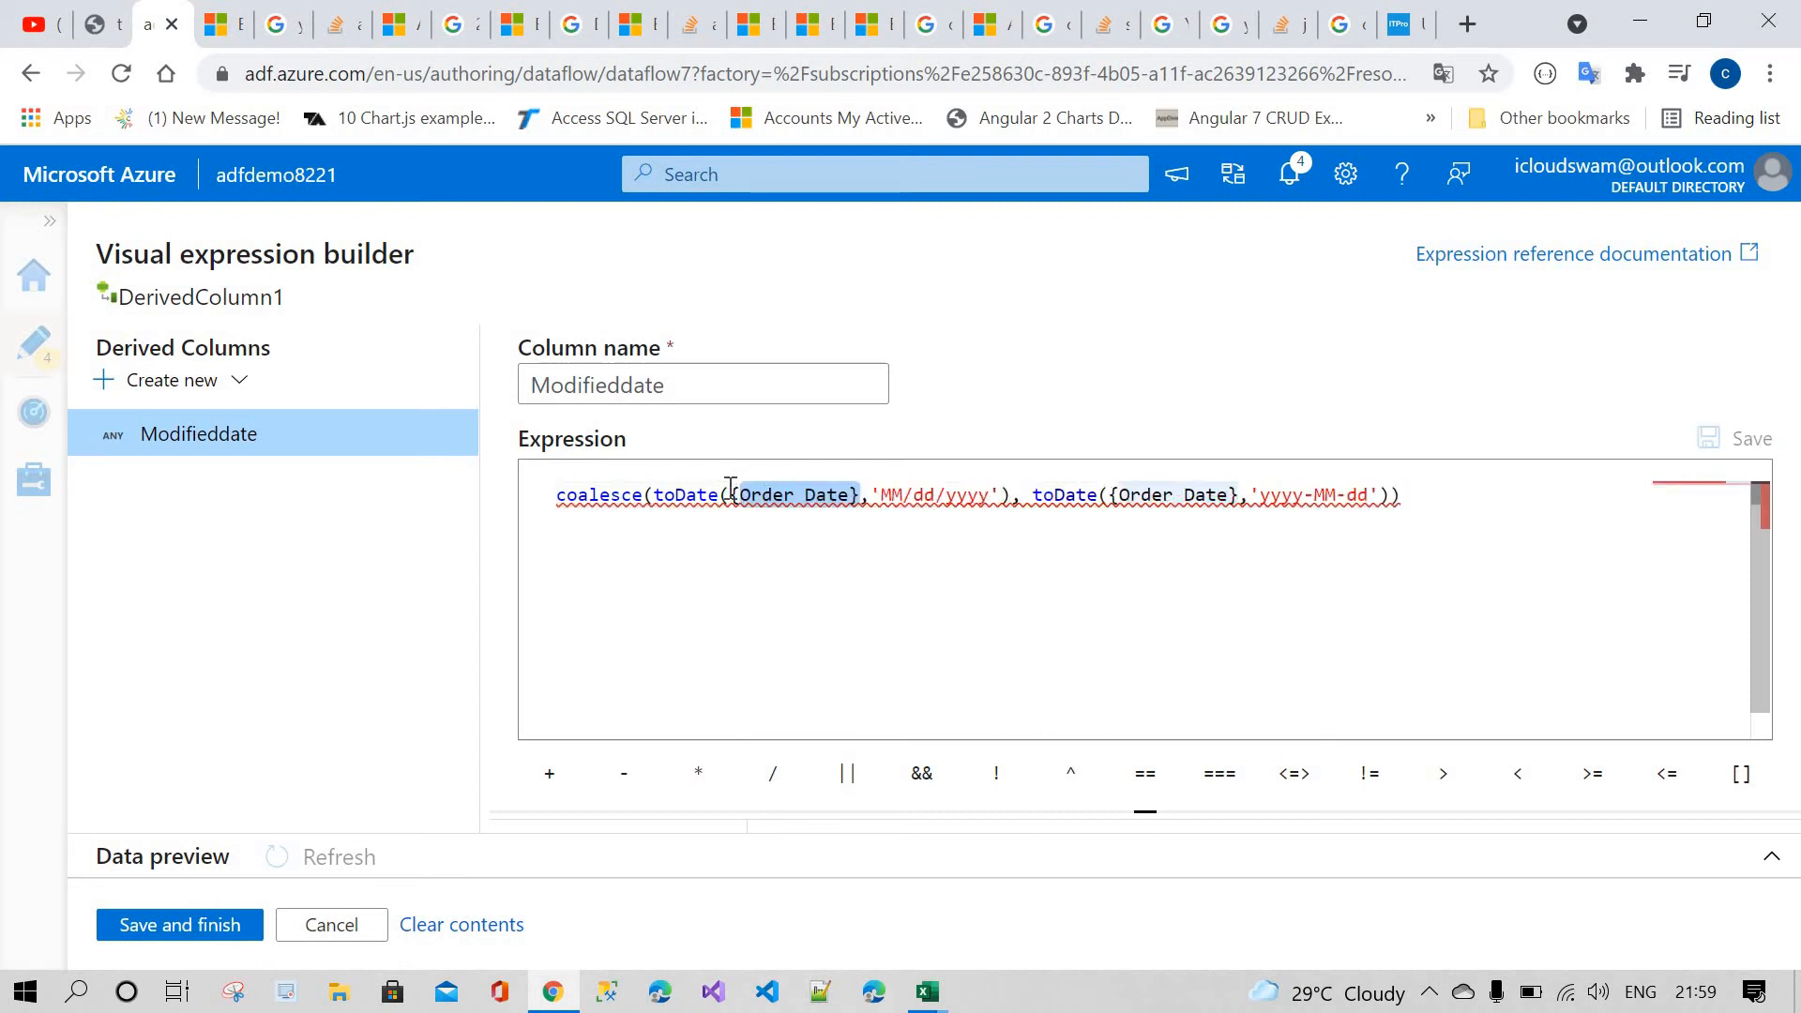
# - Replace the column reference in the first toDate with the suggested Order Date column, keeping the 'MM/dd/yyyy' format
pyautogui.moveTo(729, 492); pyautogui.dragTo(859, 492)
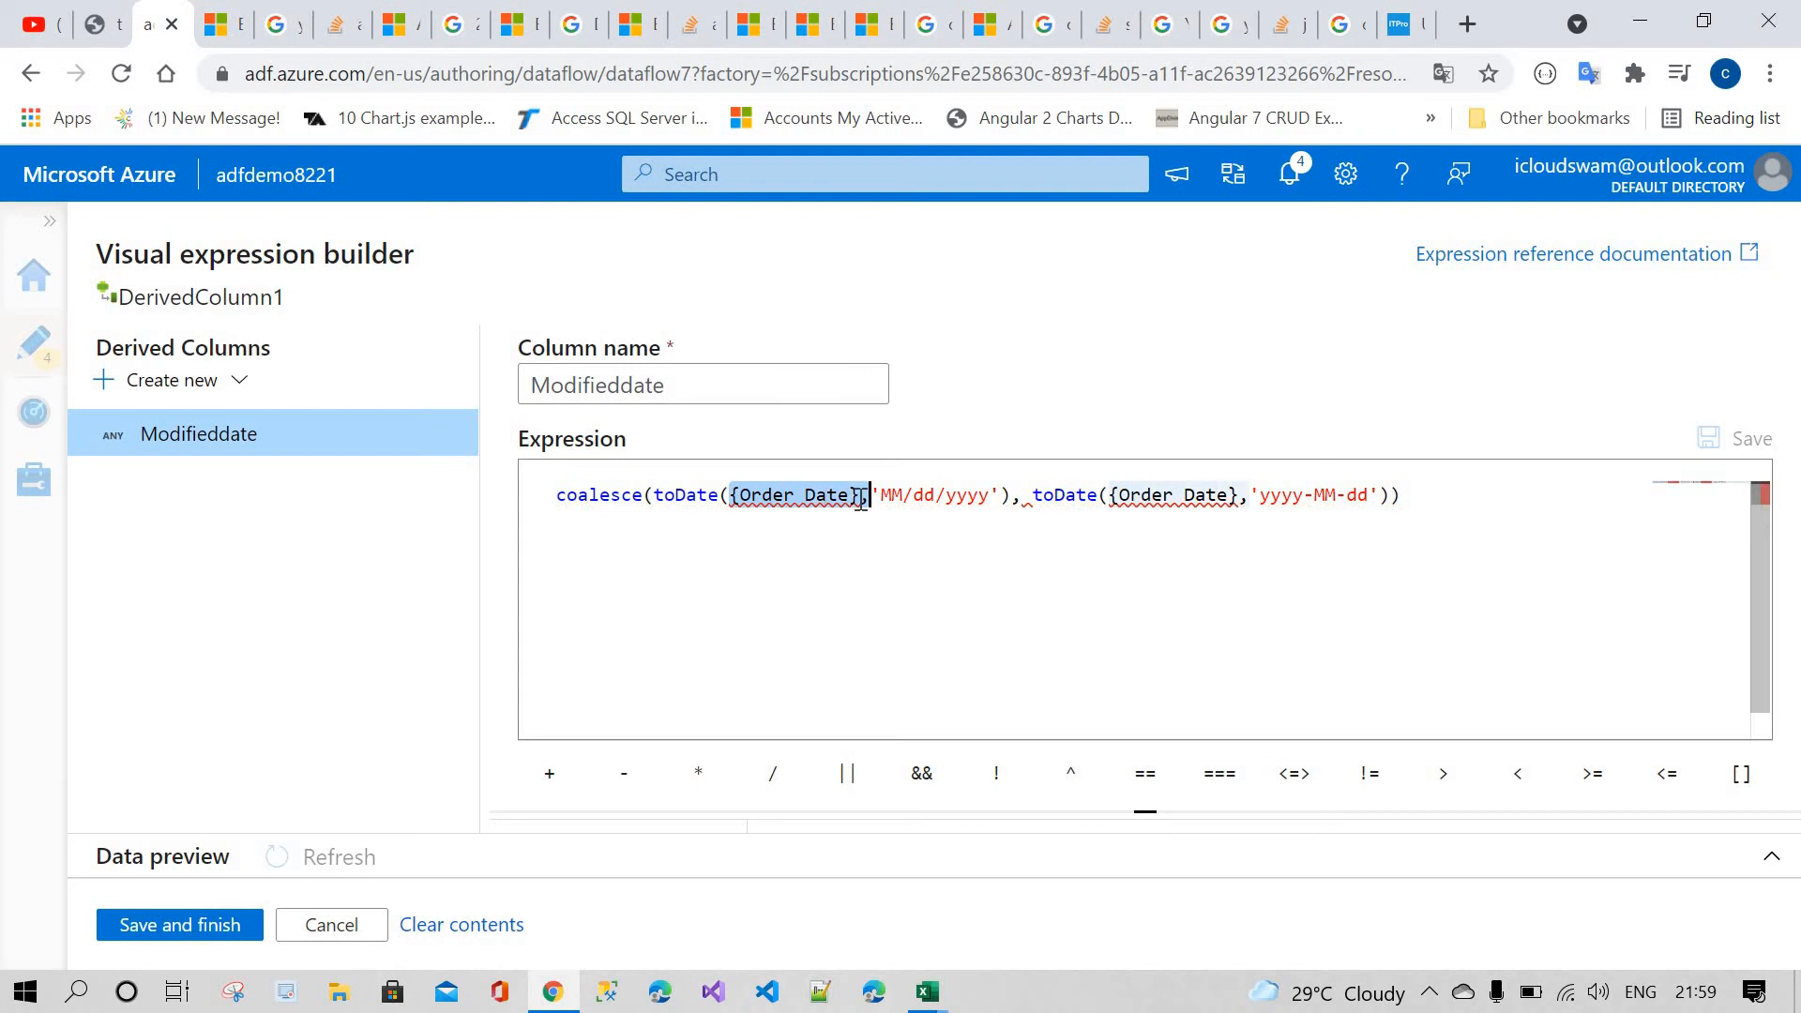
pyautogui.press('BackSpace')
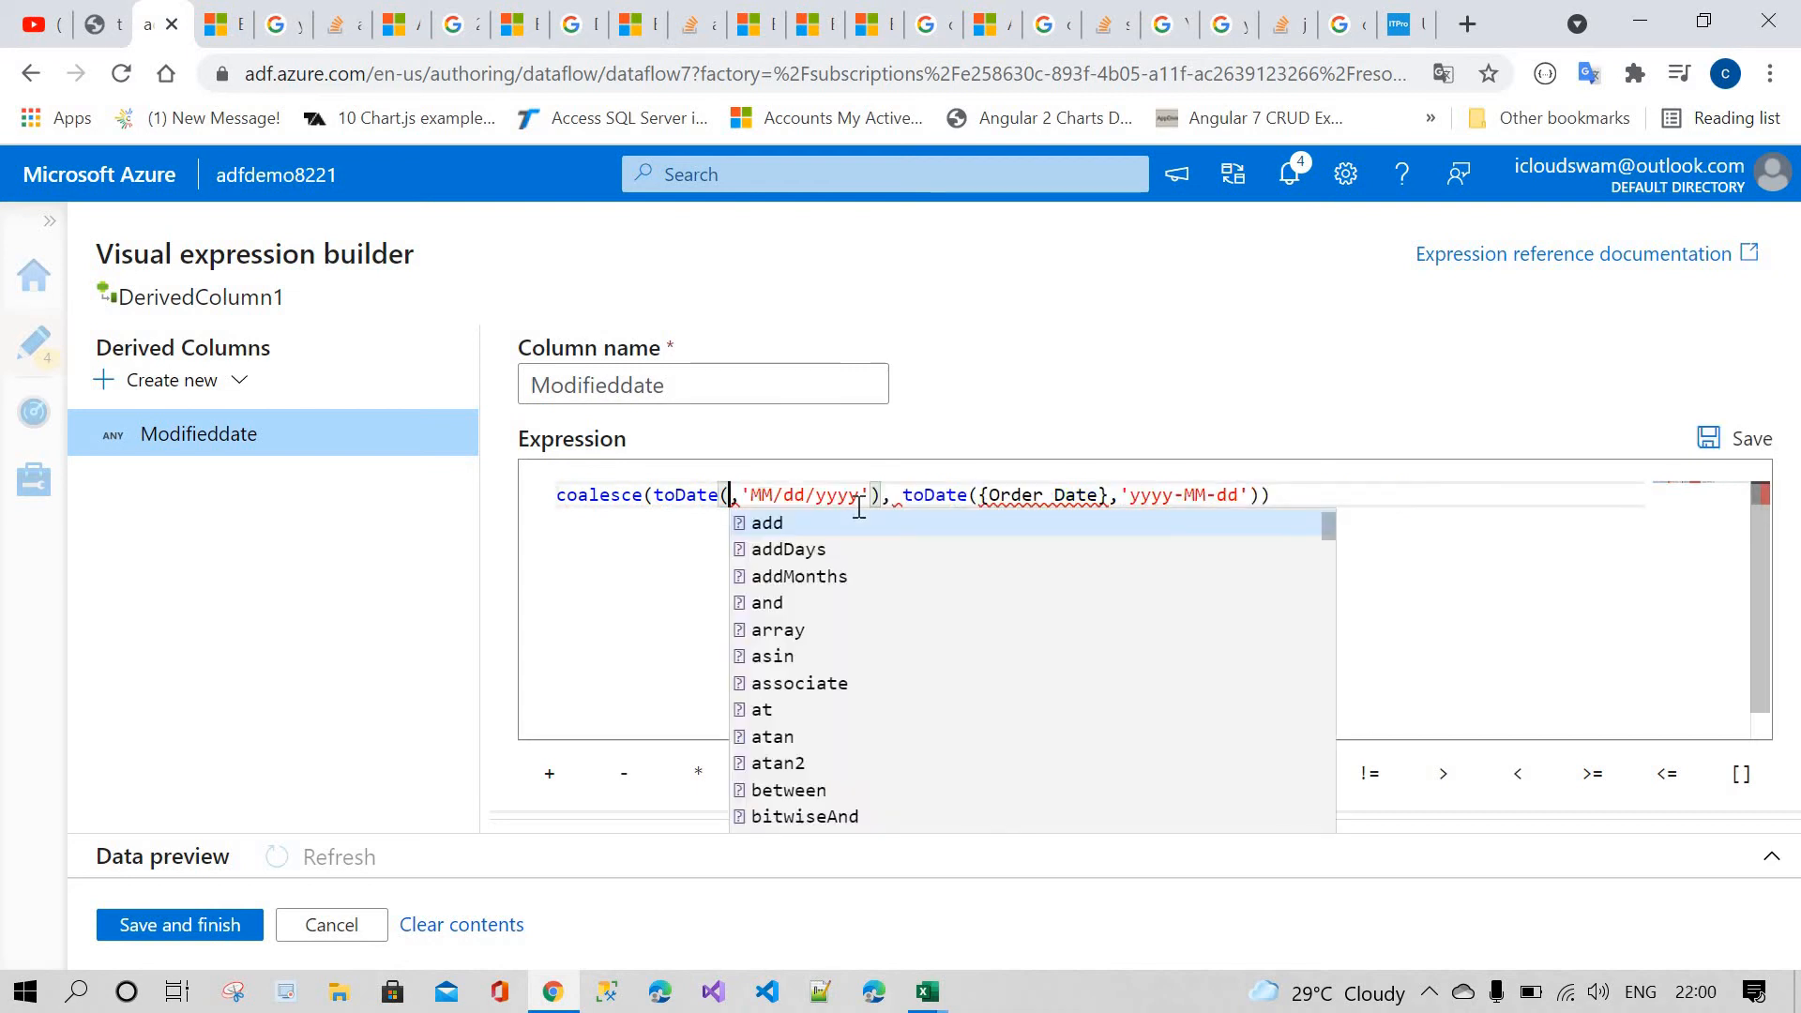
pyautogui.hotkey('ctrl', 'space')
pyautogui.write('orde')
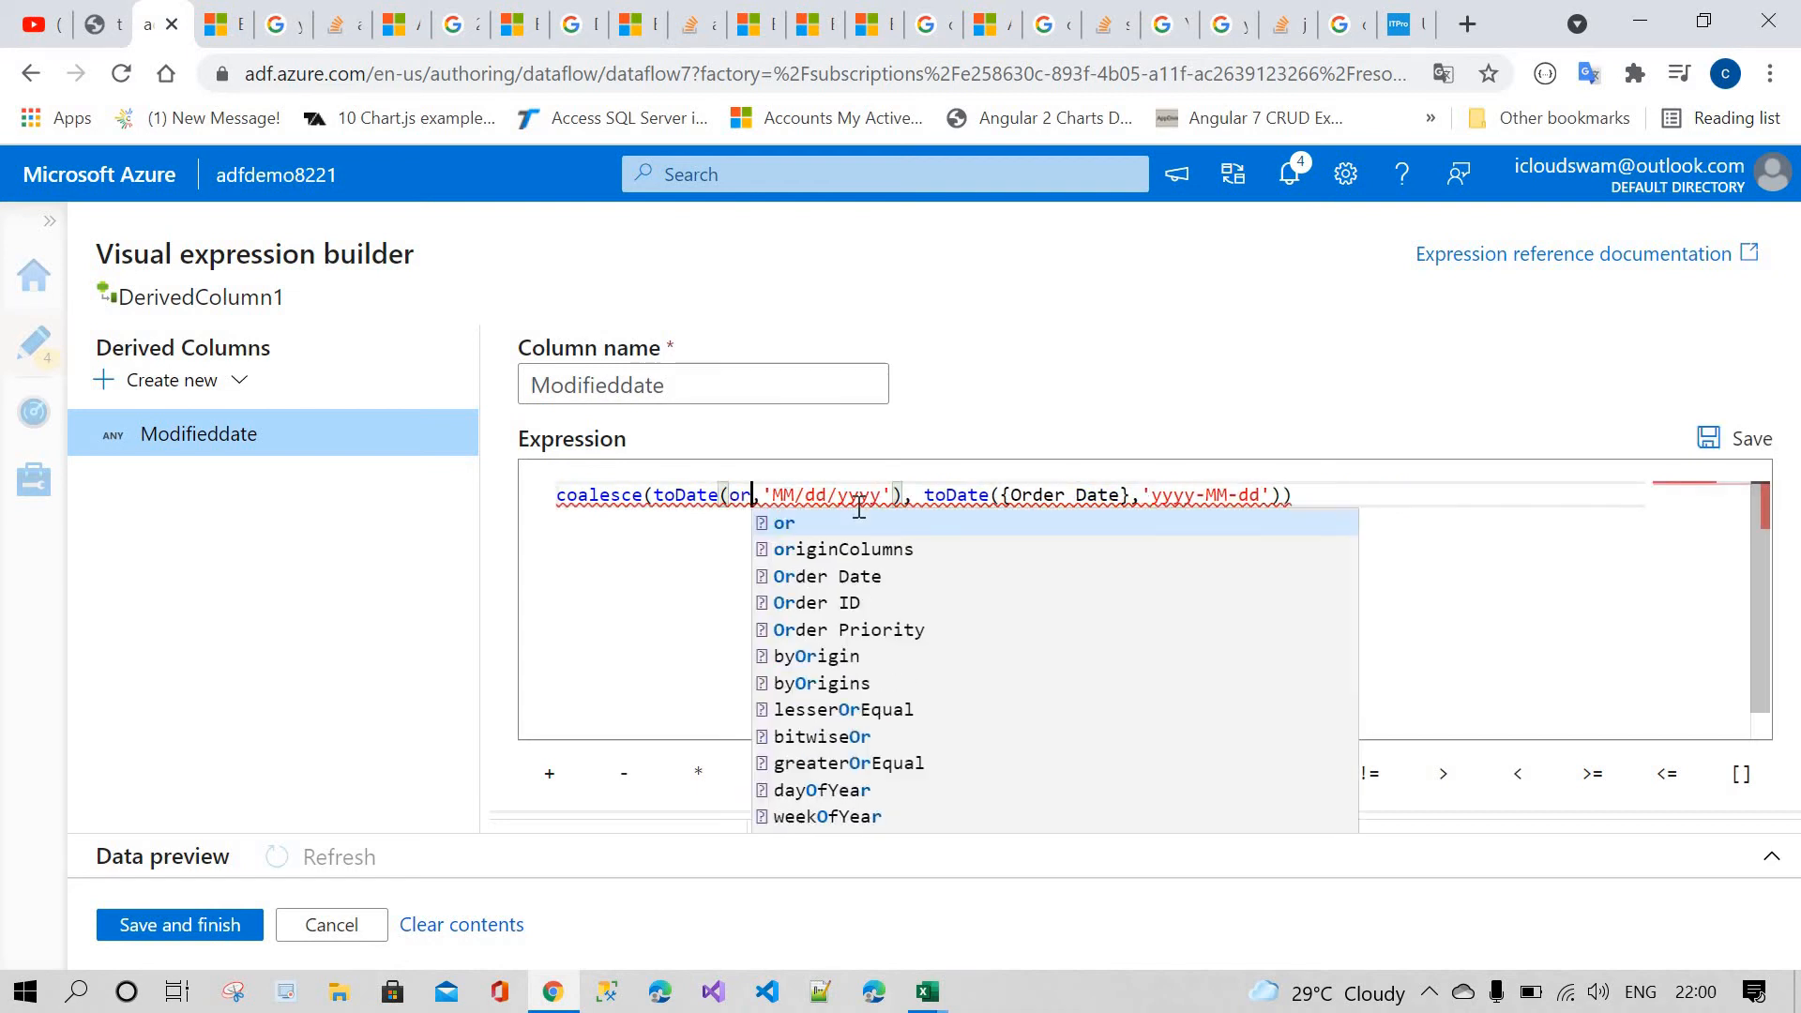
pyautogui.press('Return')
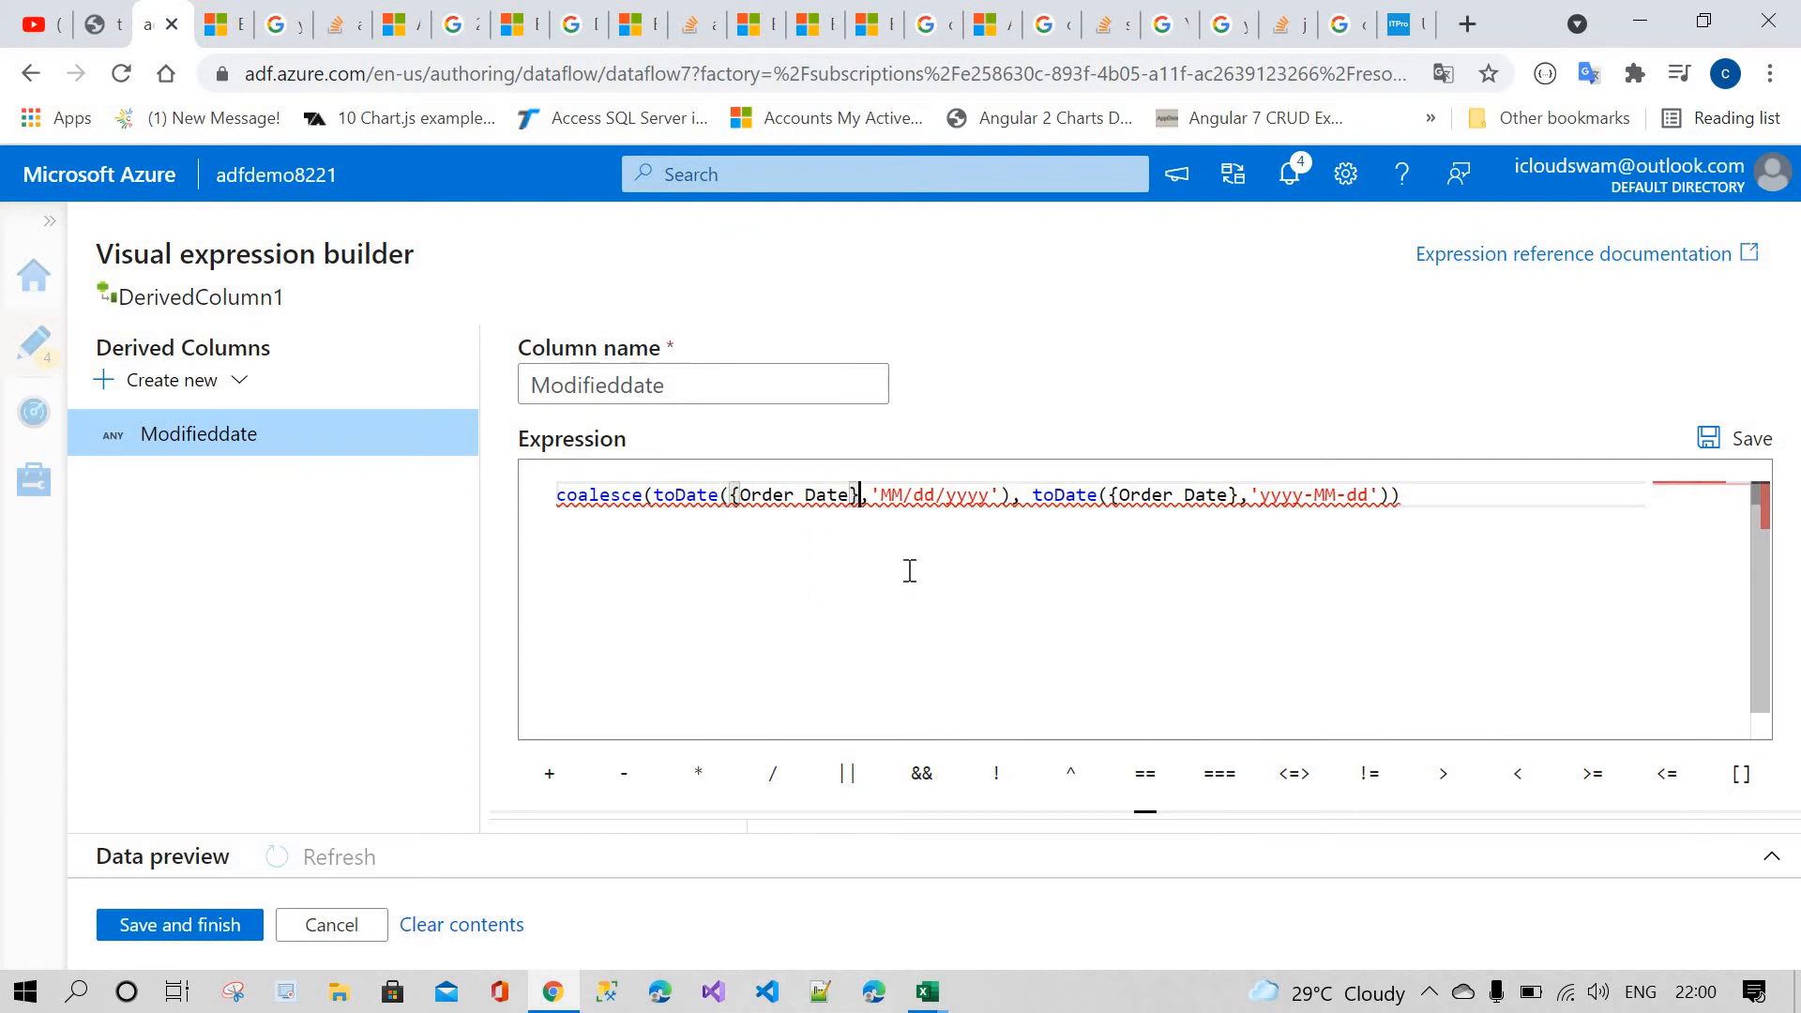
pyautogui.click(908, 570)
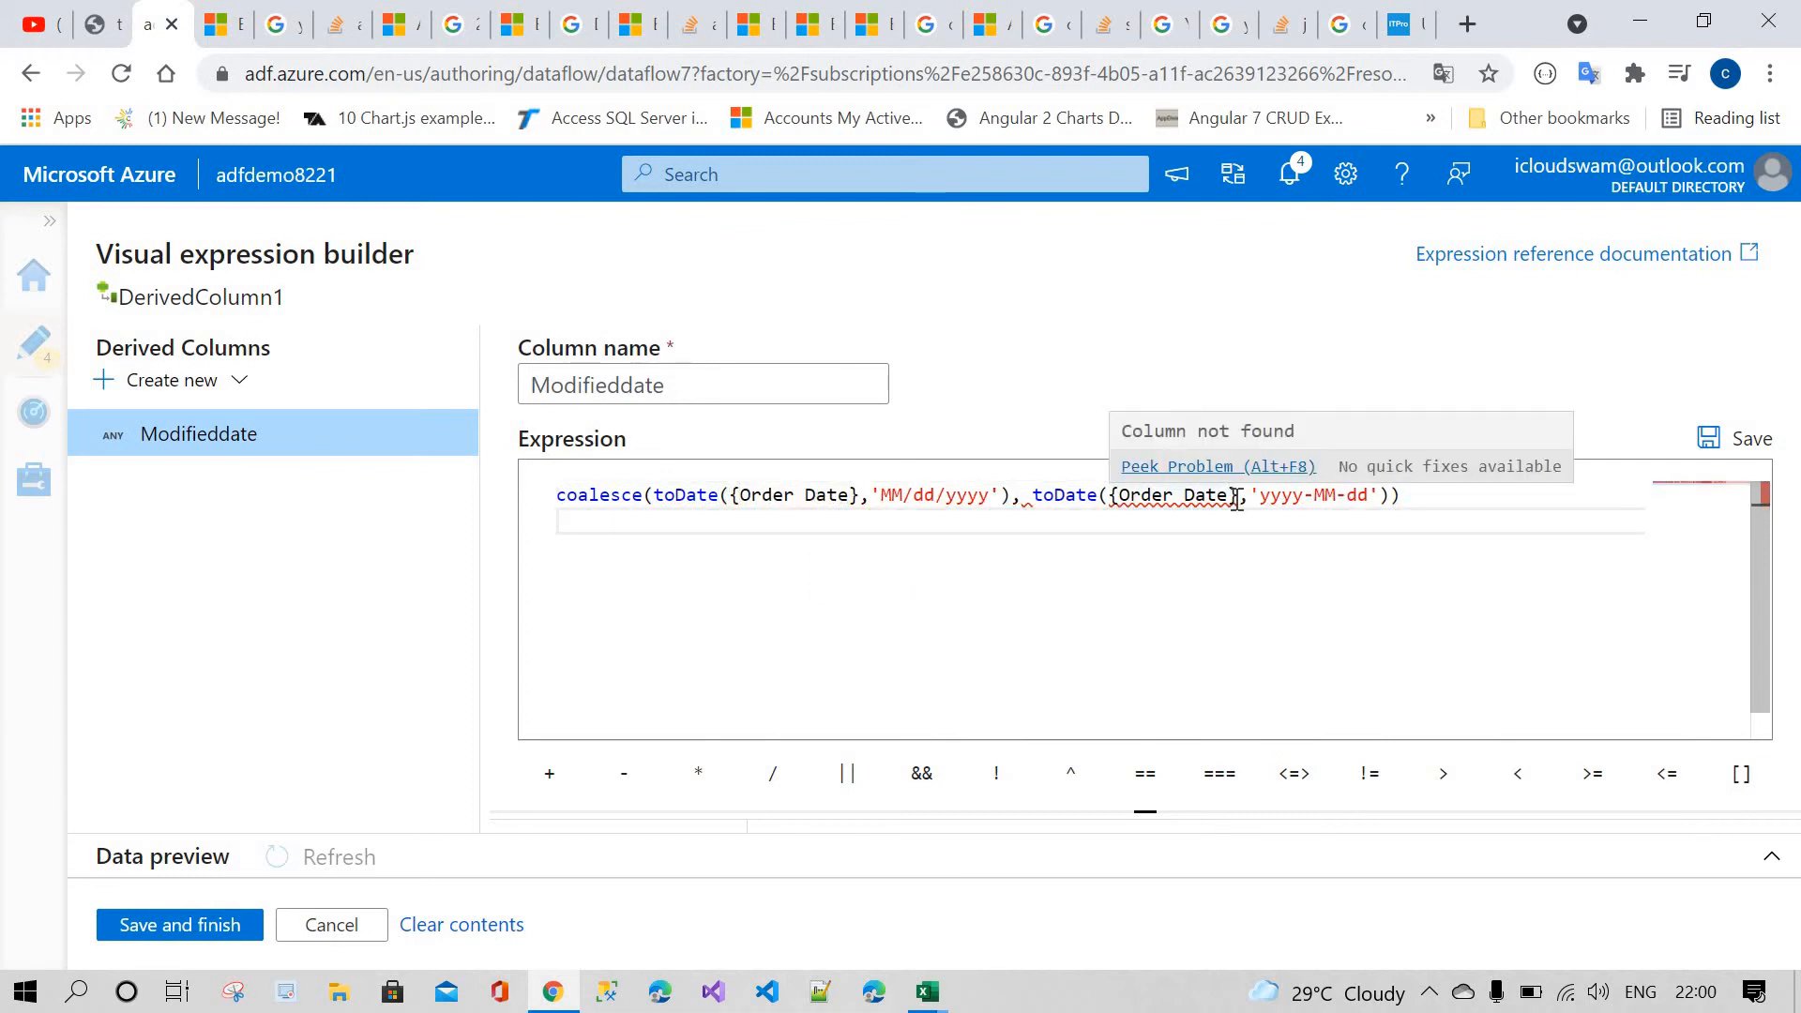
# - Replace the column reference in the second toDate with the suggested Order Date column, keeping the 'yyyy-MM-dd' format
pyautogui.moveTo(1238, 496); pyautogui.dragTo(1108, 497)
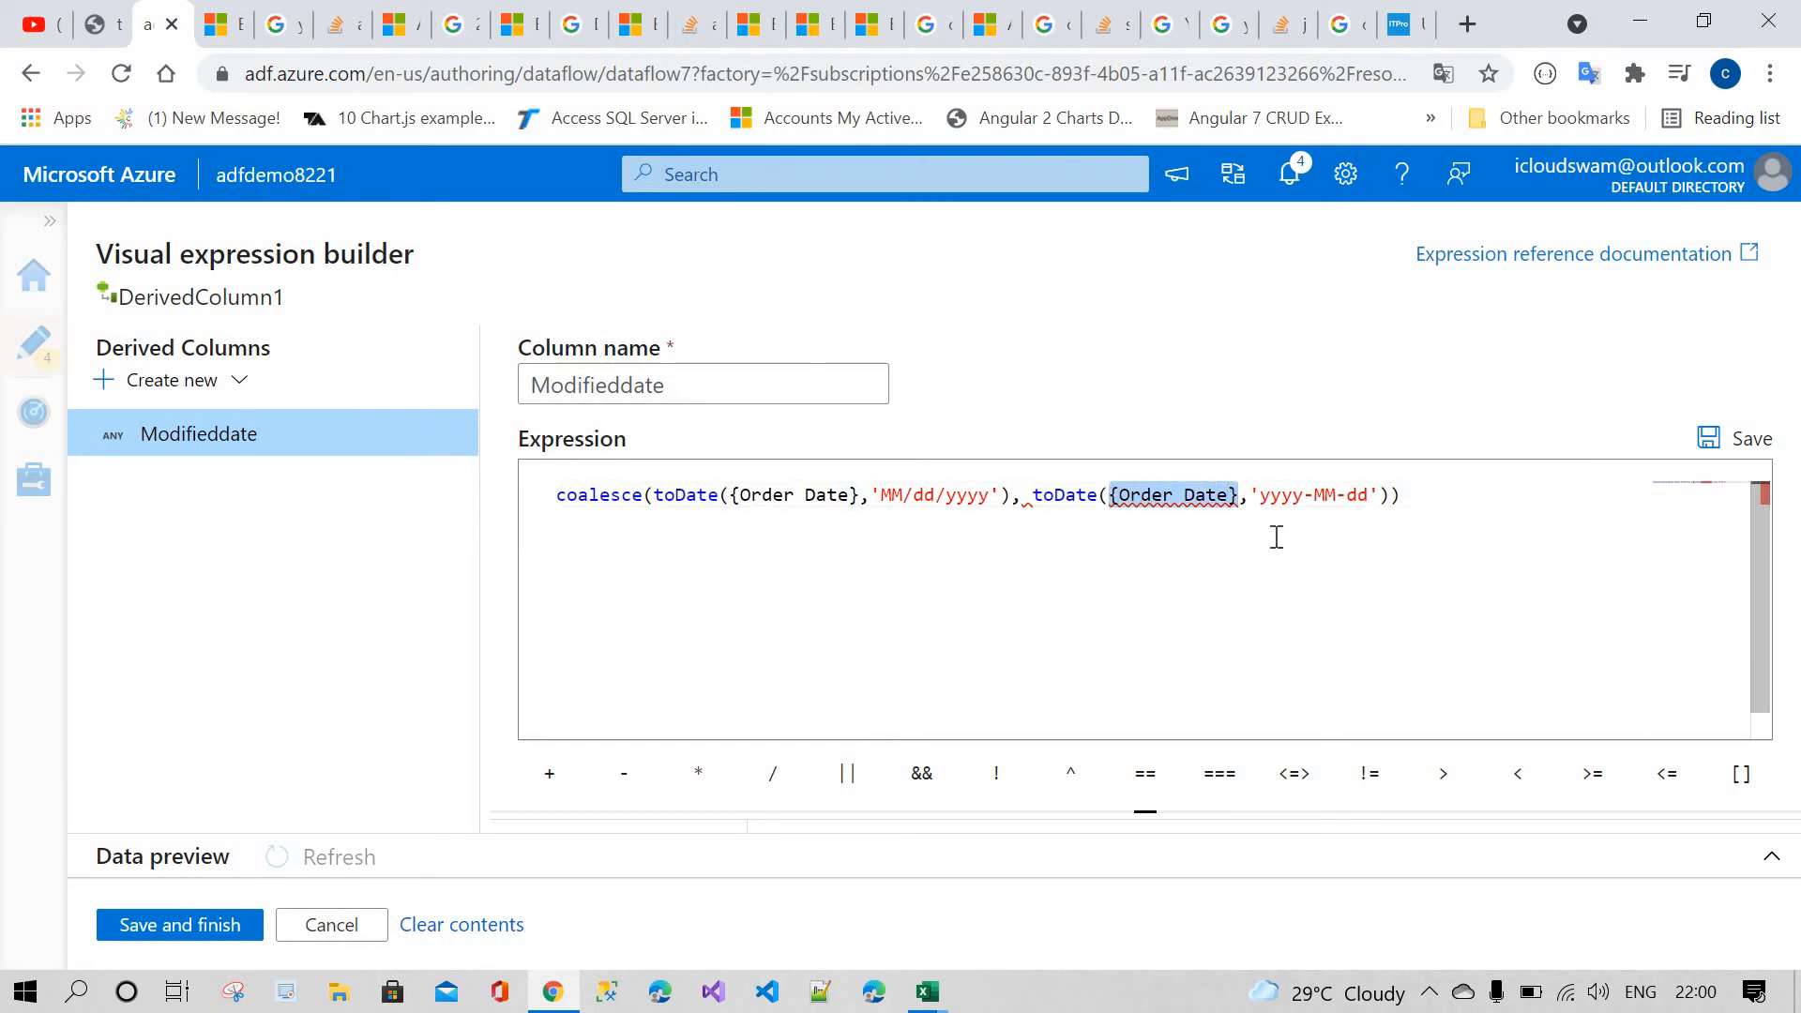
pyautogui.press('BackSpace')
pyautogui.write('order')
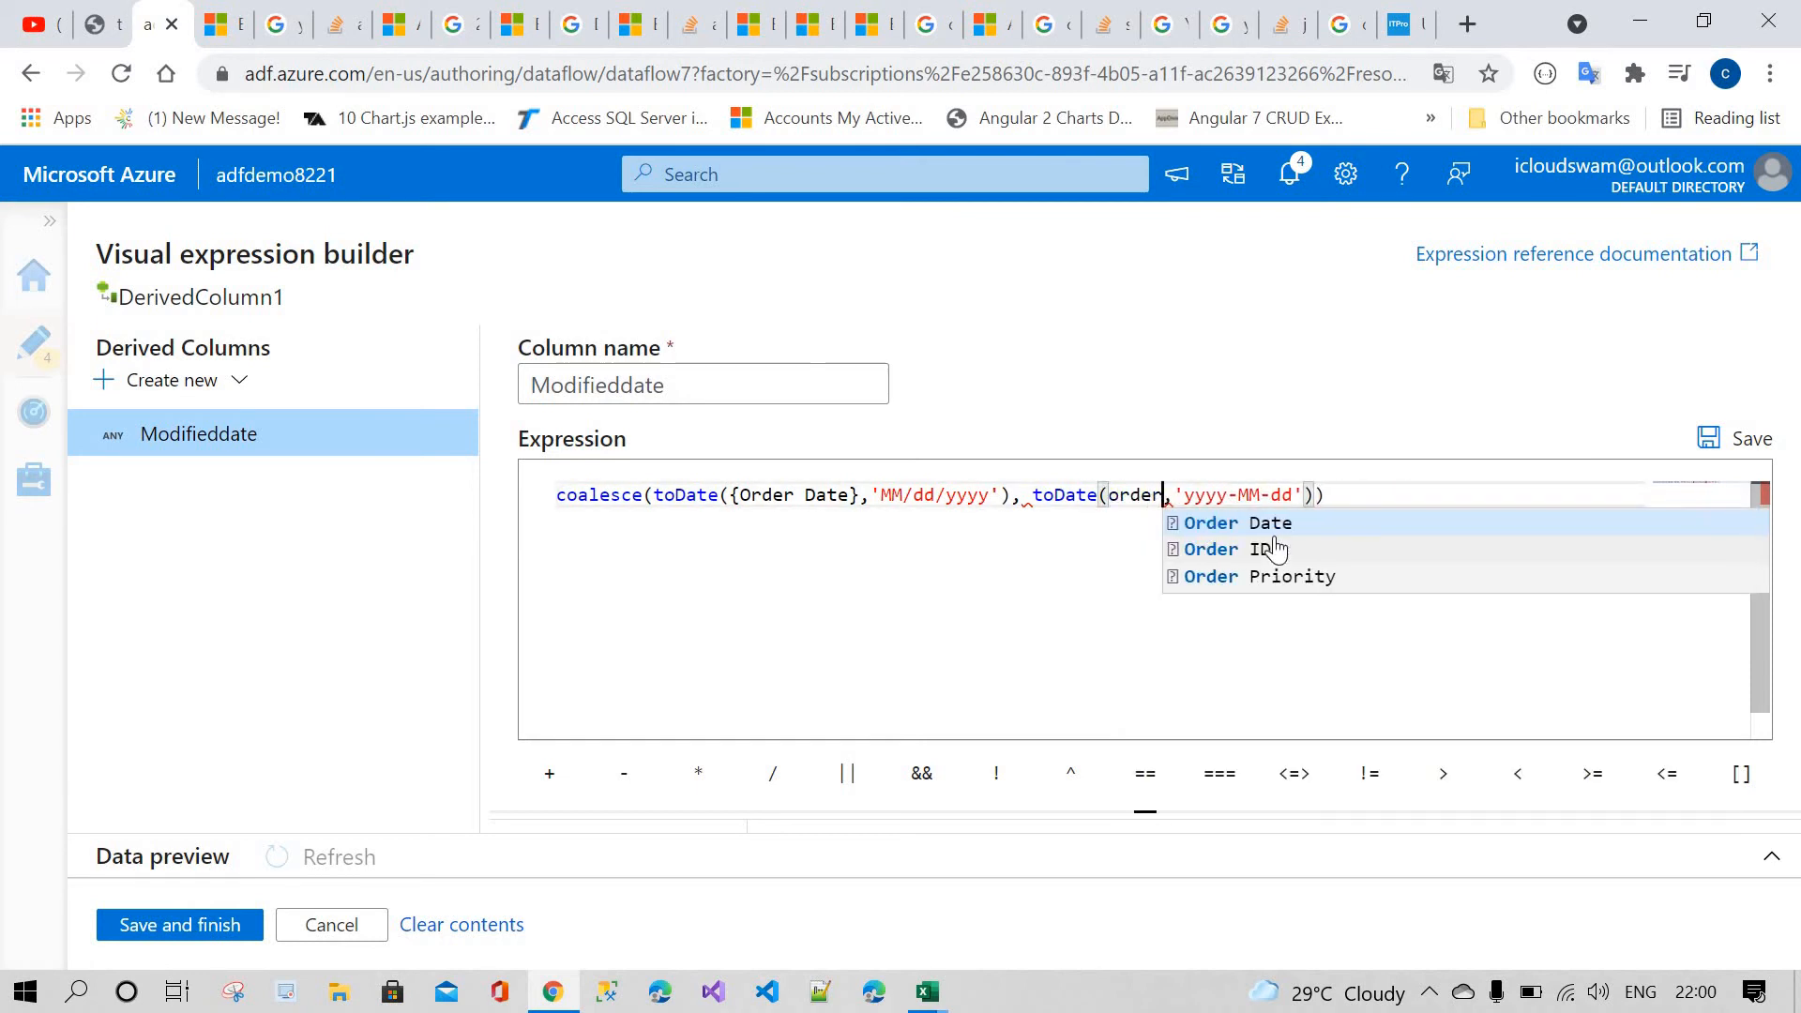
pyautogui.press('Return')
pyautogui.click(957, 600)
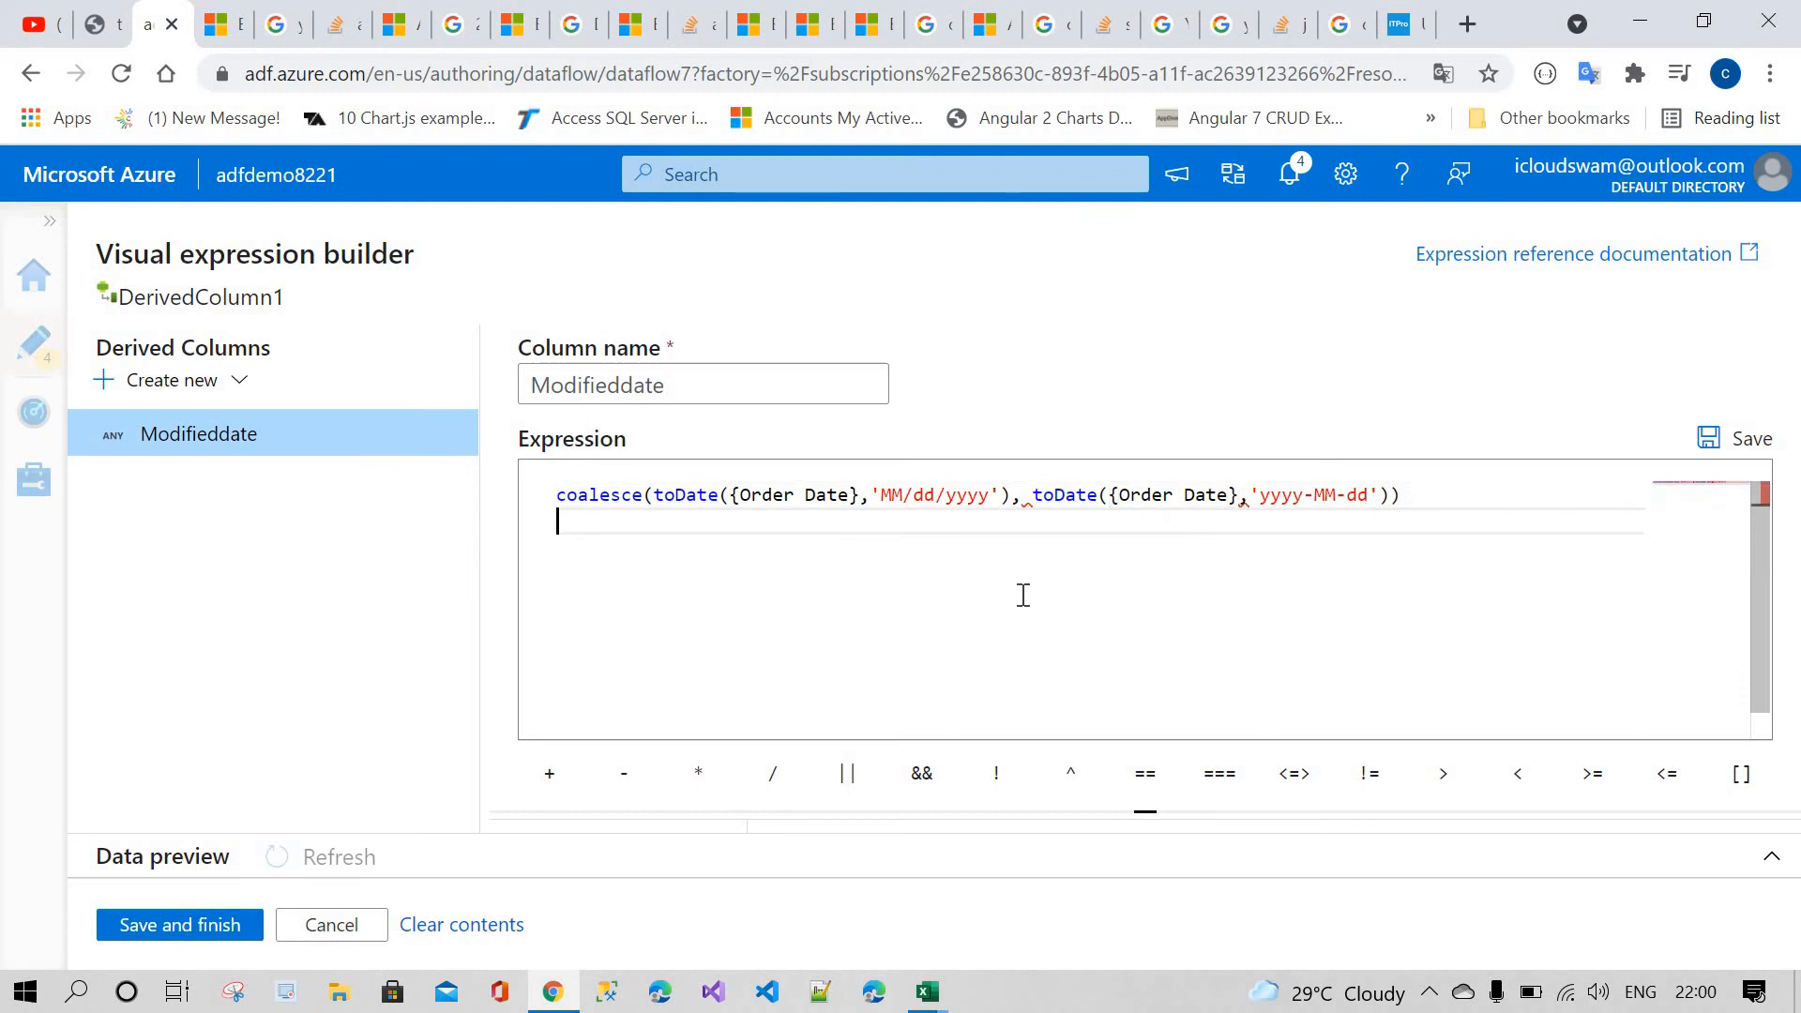
# - Save the Modifieddate expression, try the data preview of DerivedColumn1 and return to the derived column's settings
pyautogui.click(195, 926)
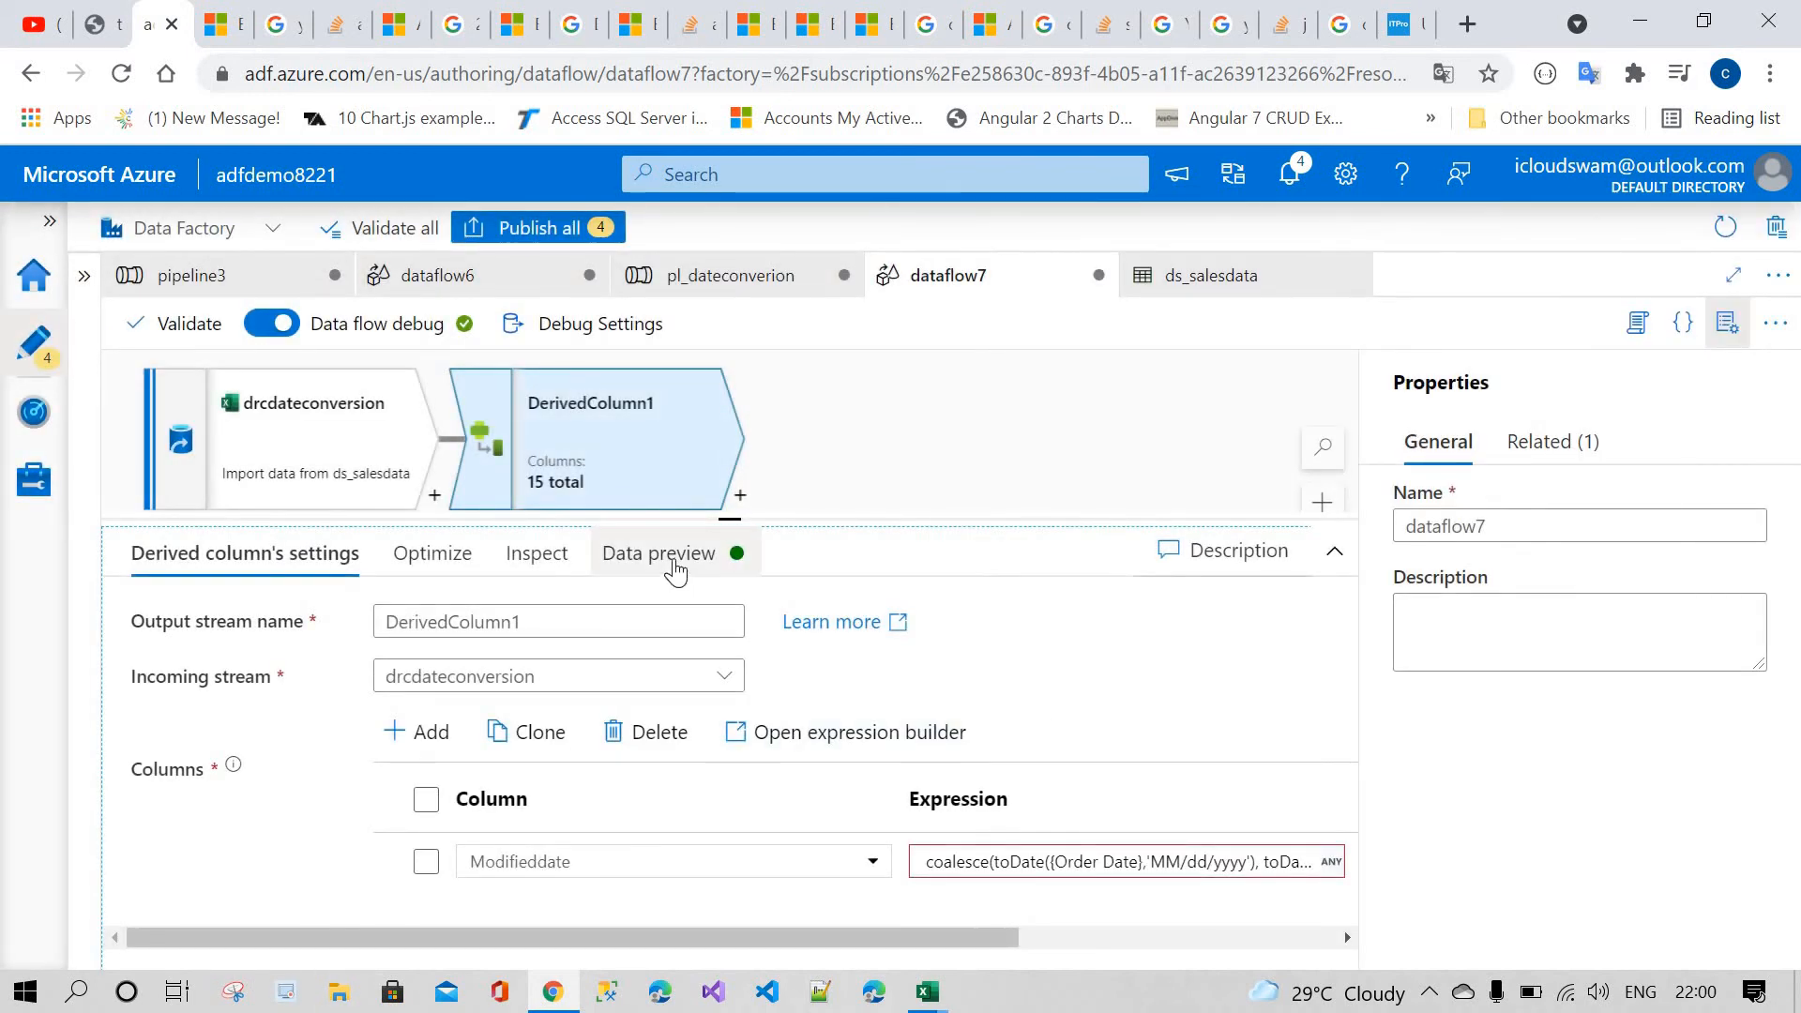
pyautogui.click(675, 566)
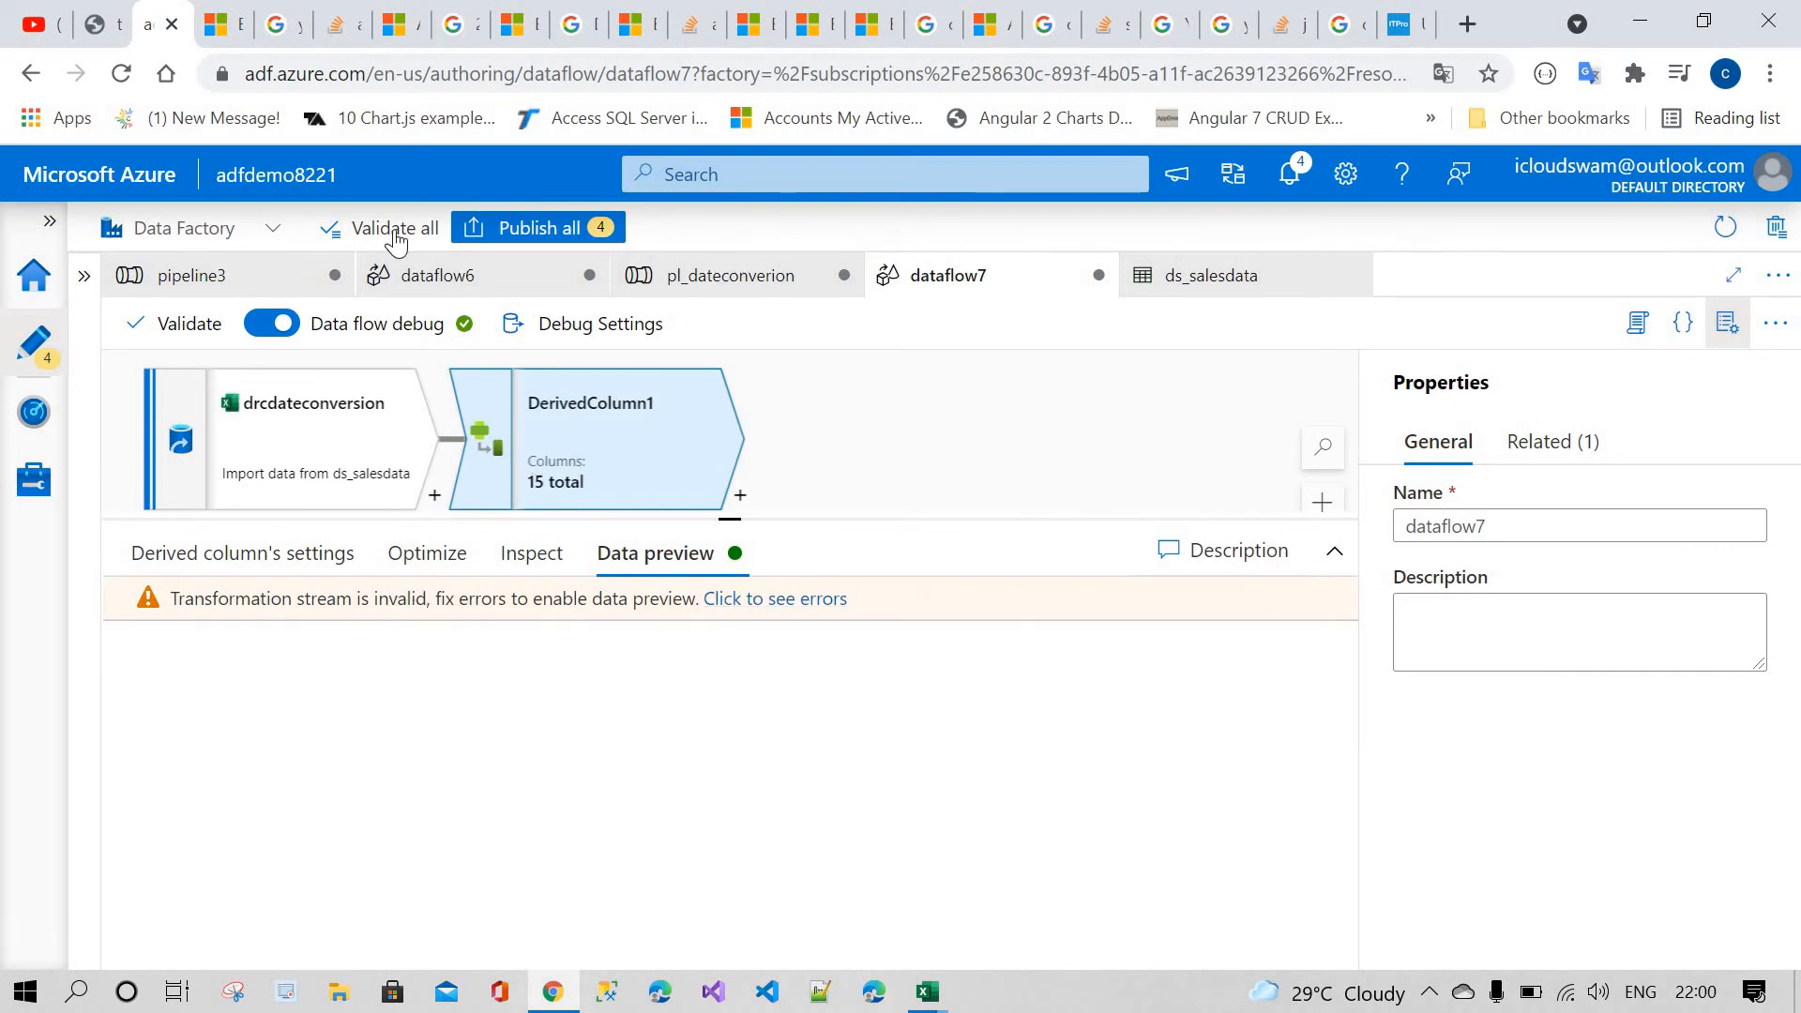
pyautogui.click(356, 563)
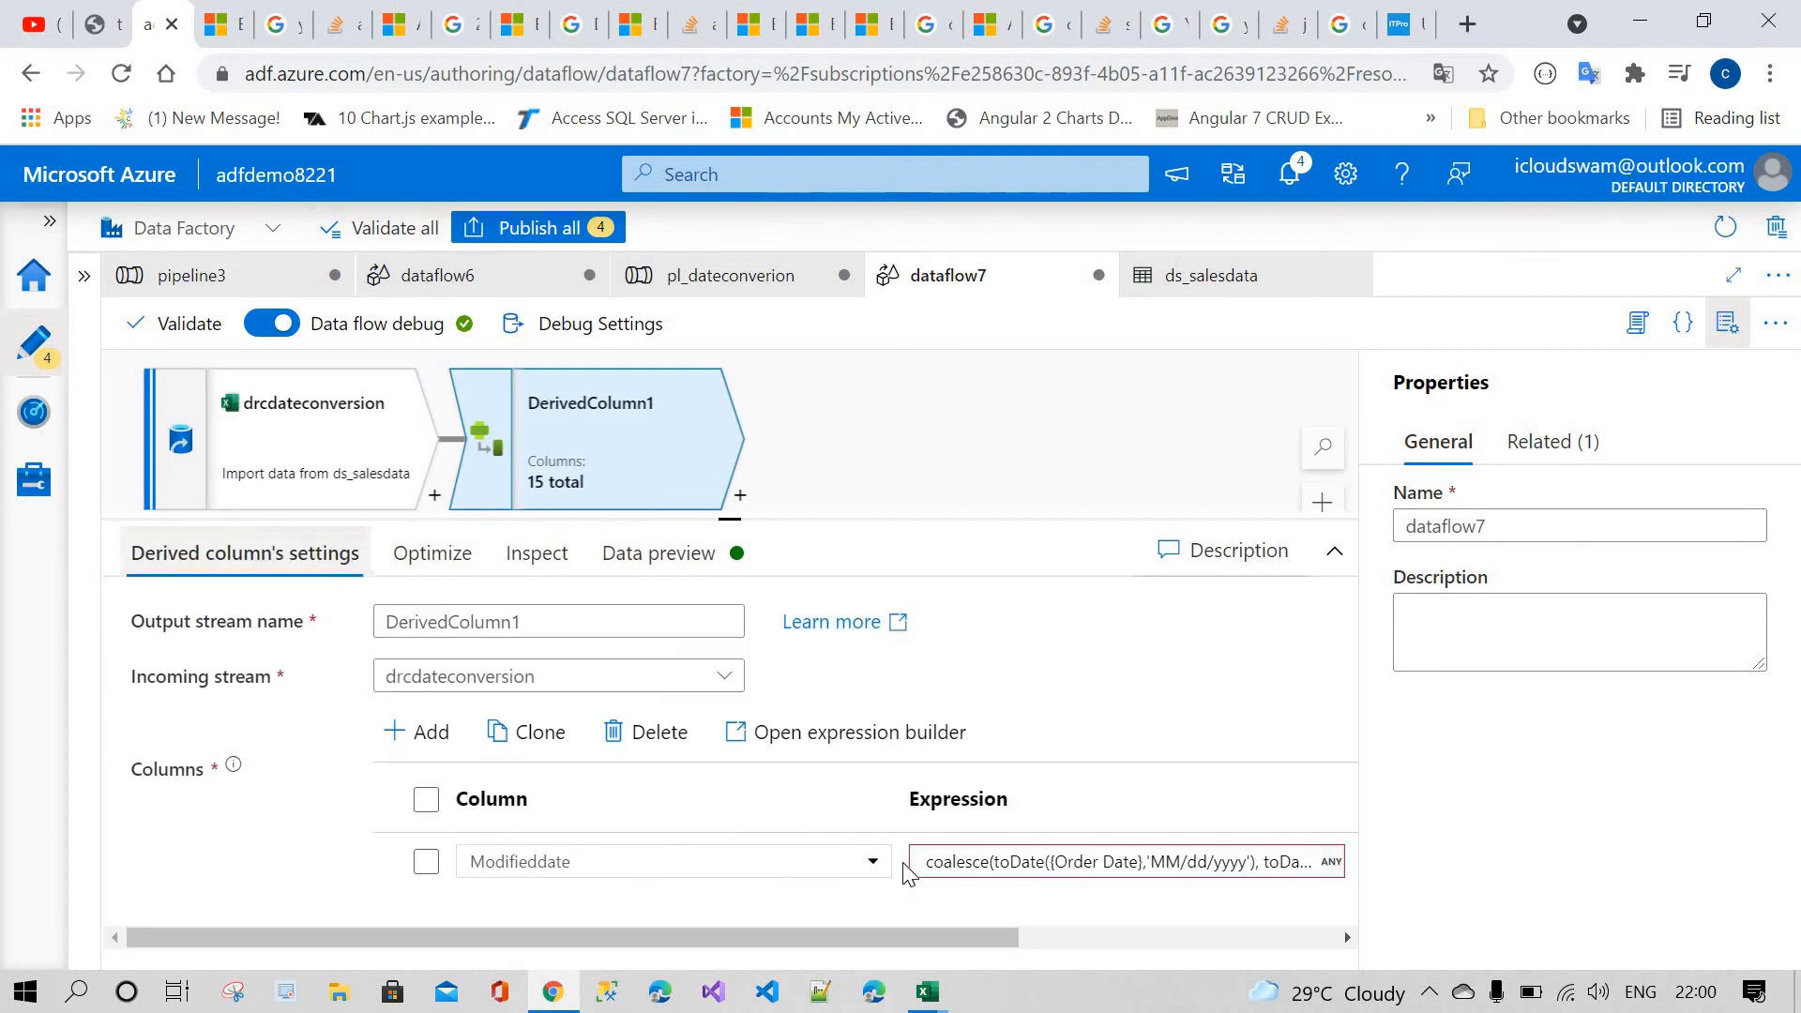
# - Reopen the Modifieddate expression, delete the space between the comma and the second toDate, and save it
pyautogui.click(1001, 862)
pyautogui.click(1021, 895)
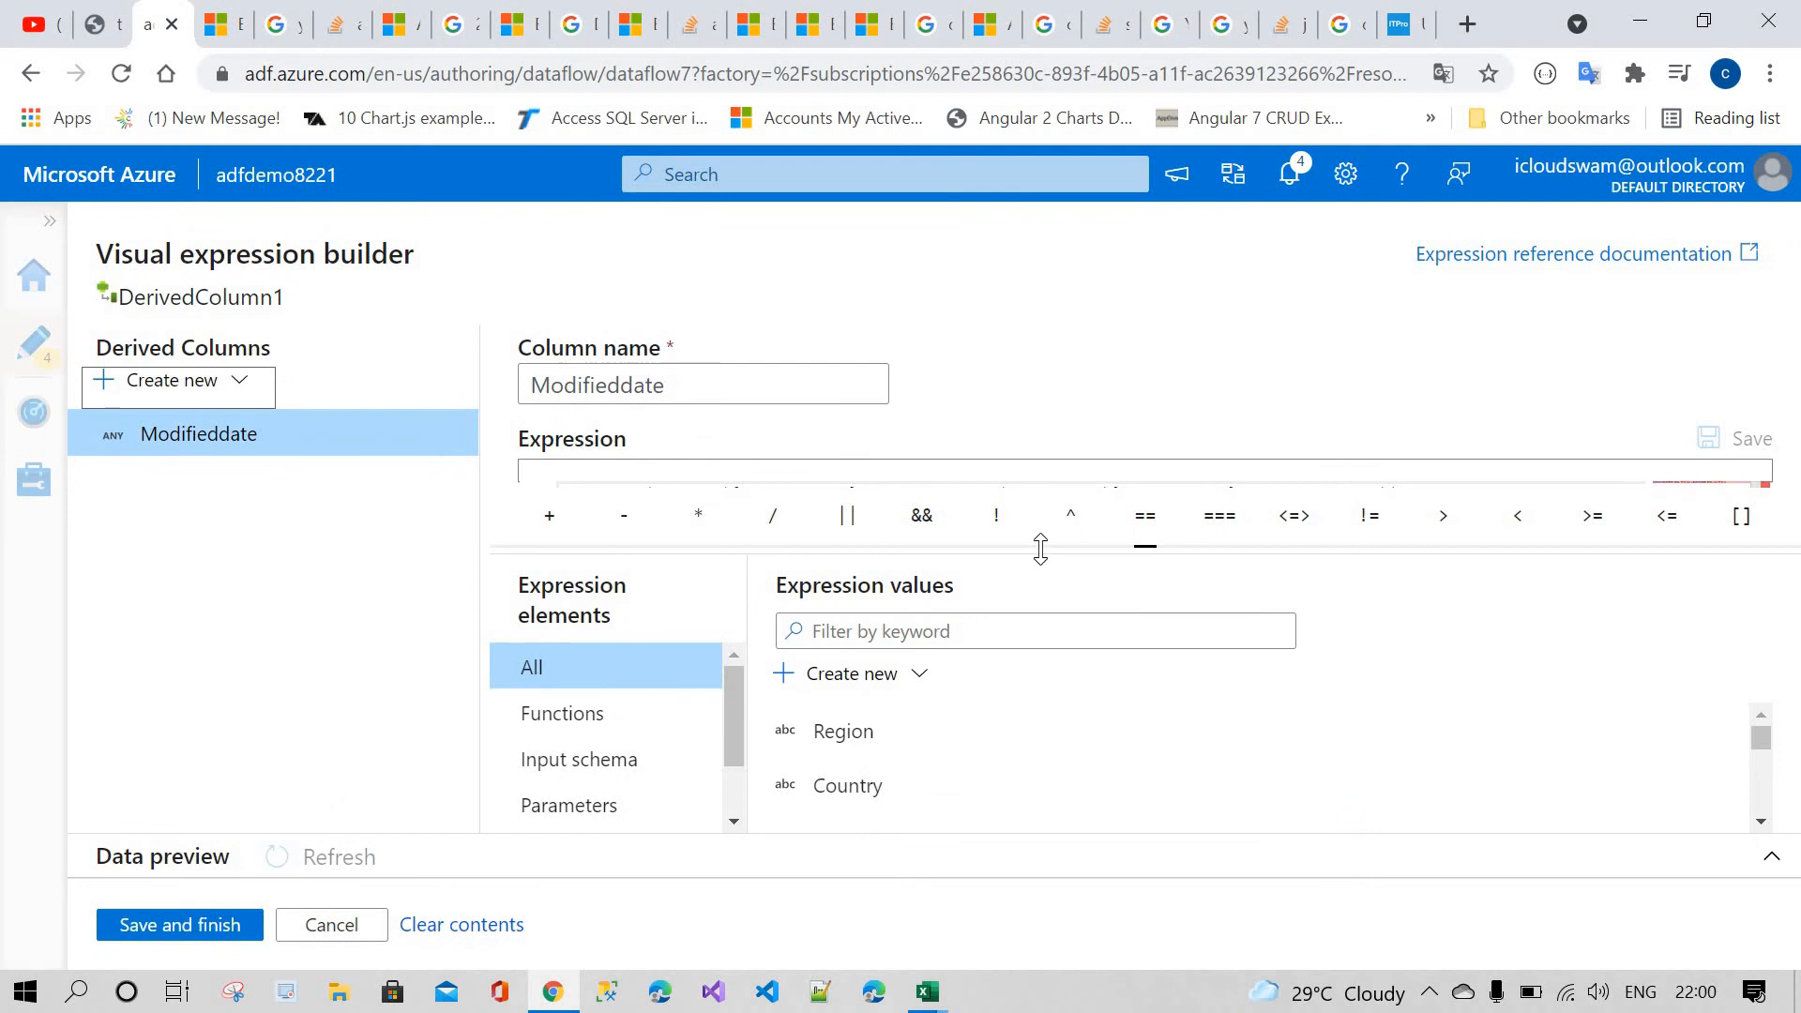
pyautogui.click(1024, 498)
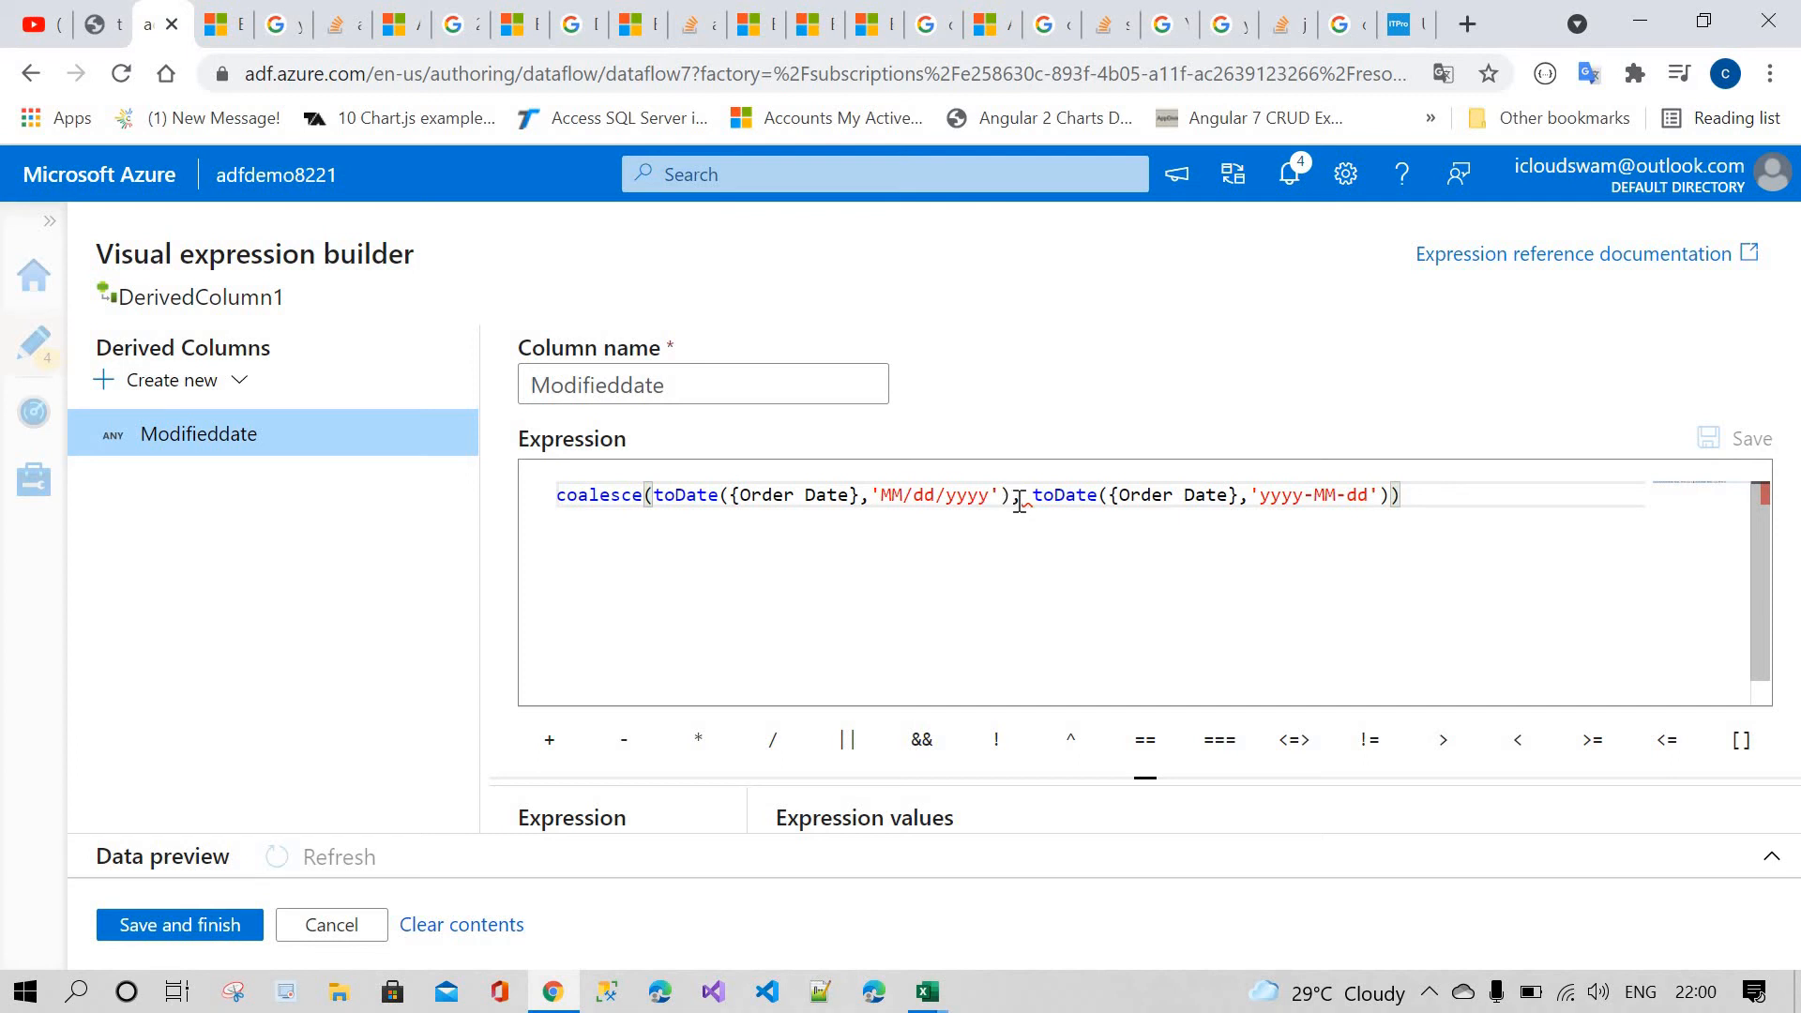
pyautogui.press('Right')
pyautogui.press('BackSpace')
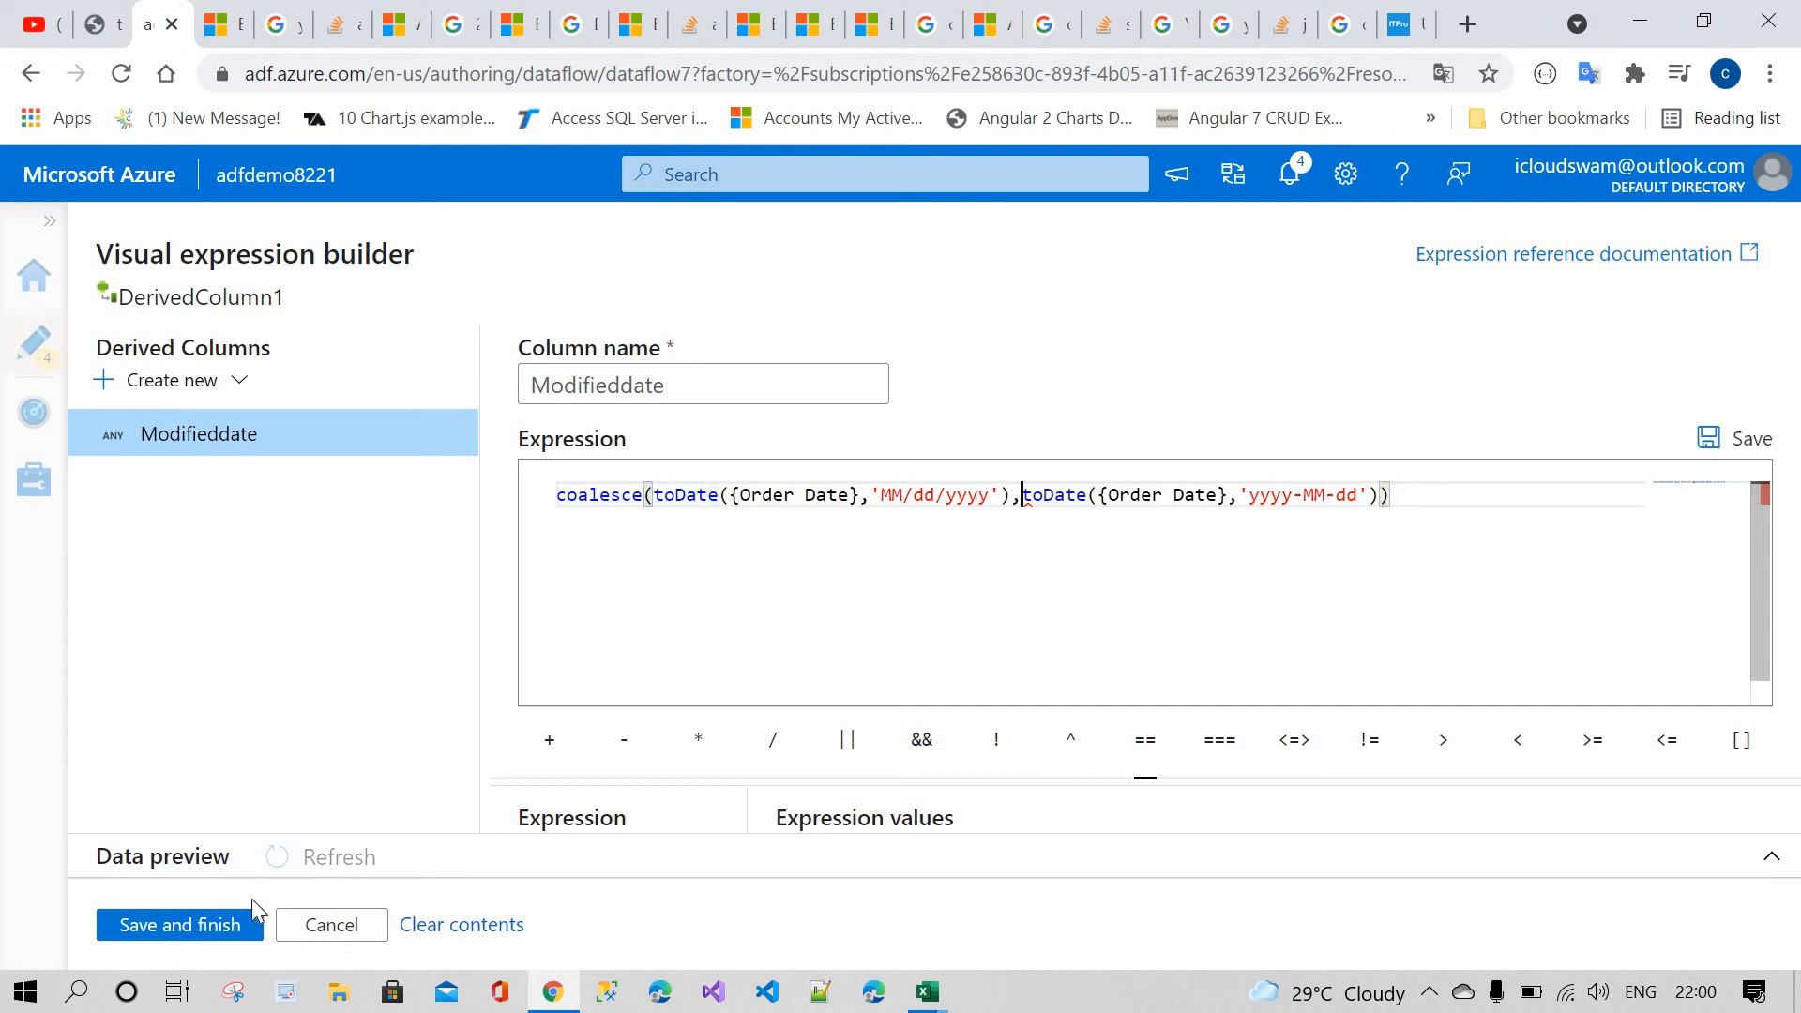
pyautogui.click(207, 927)
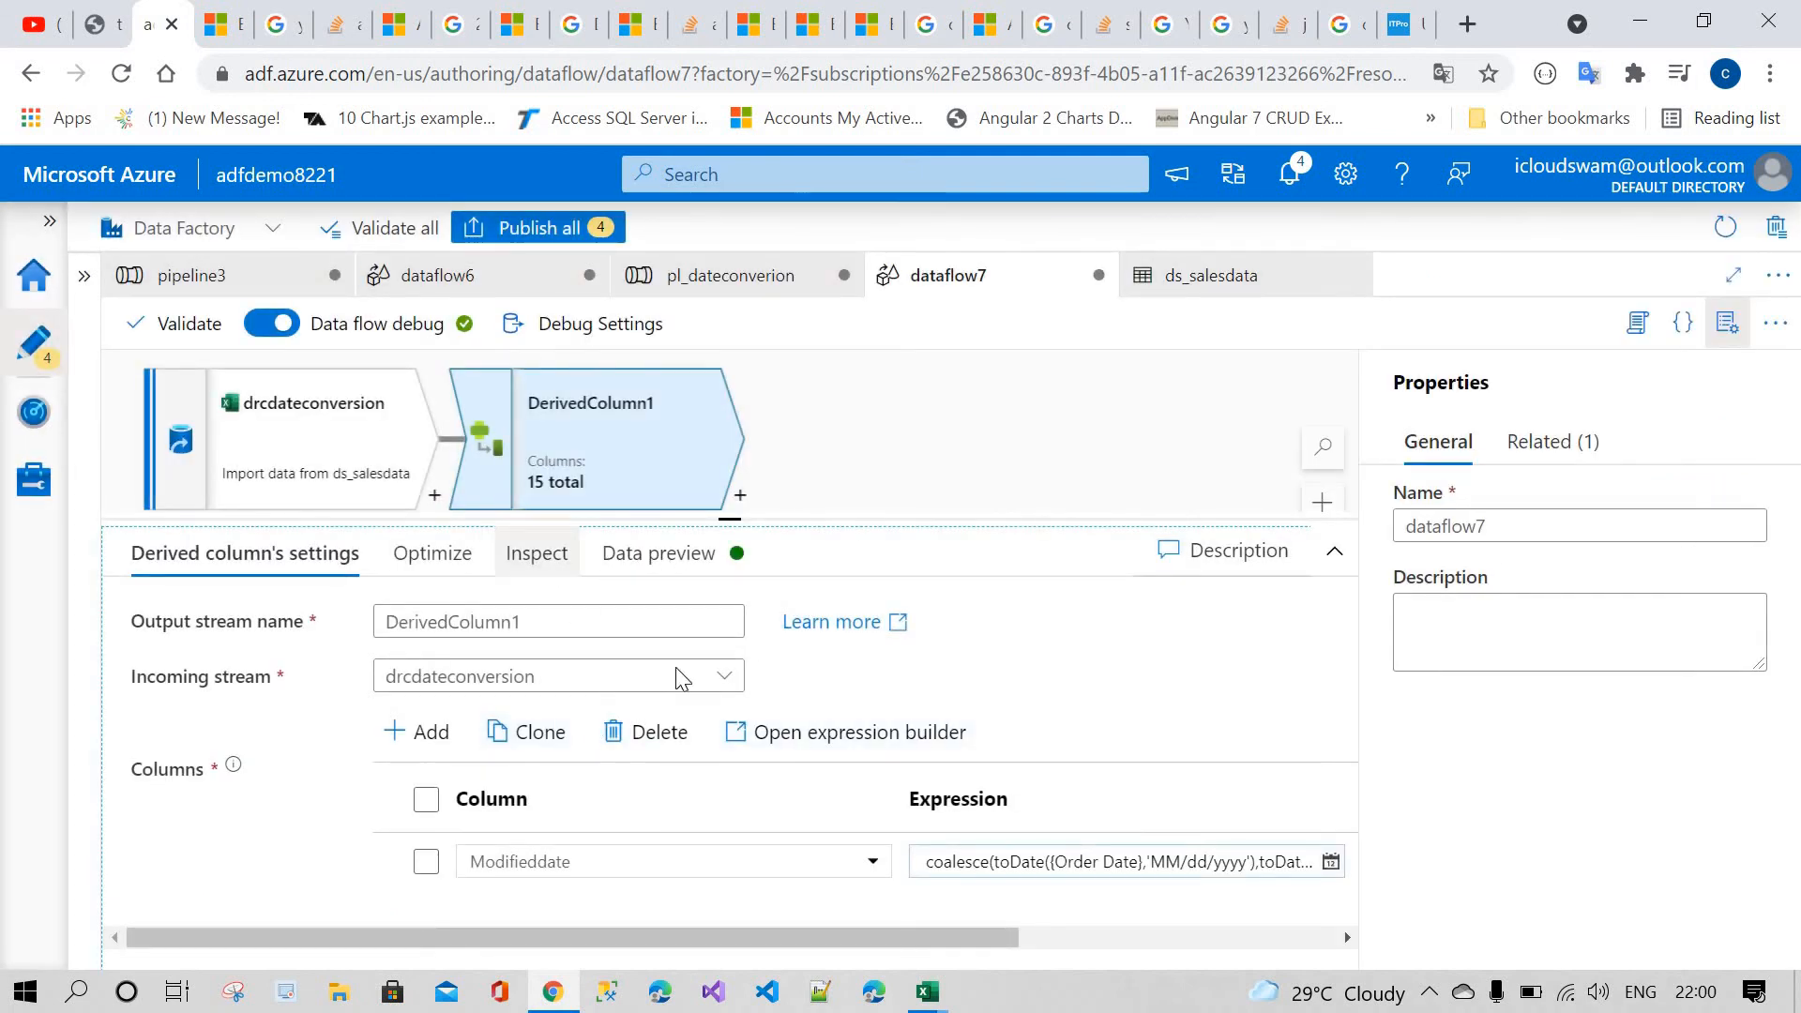
# - Preview DerivedColumn1's data in an enlarged pane and compare the first row's Order Date with its Modifieddate
pyautogui.click(656, 552)
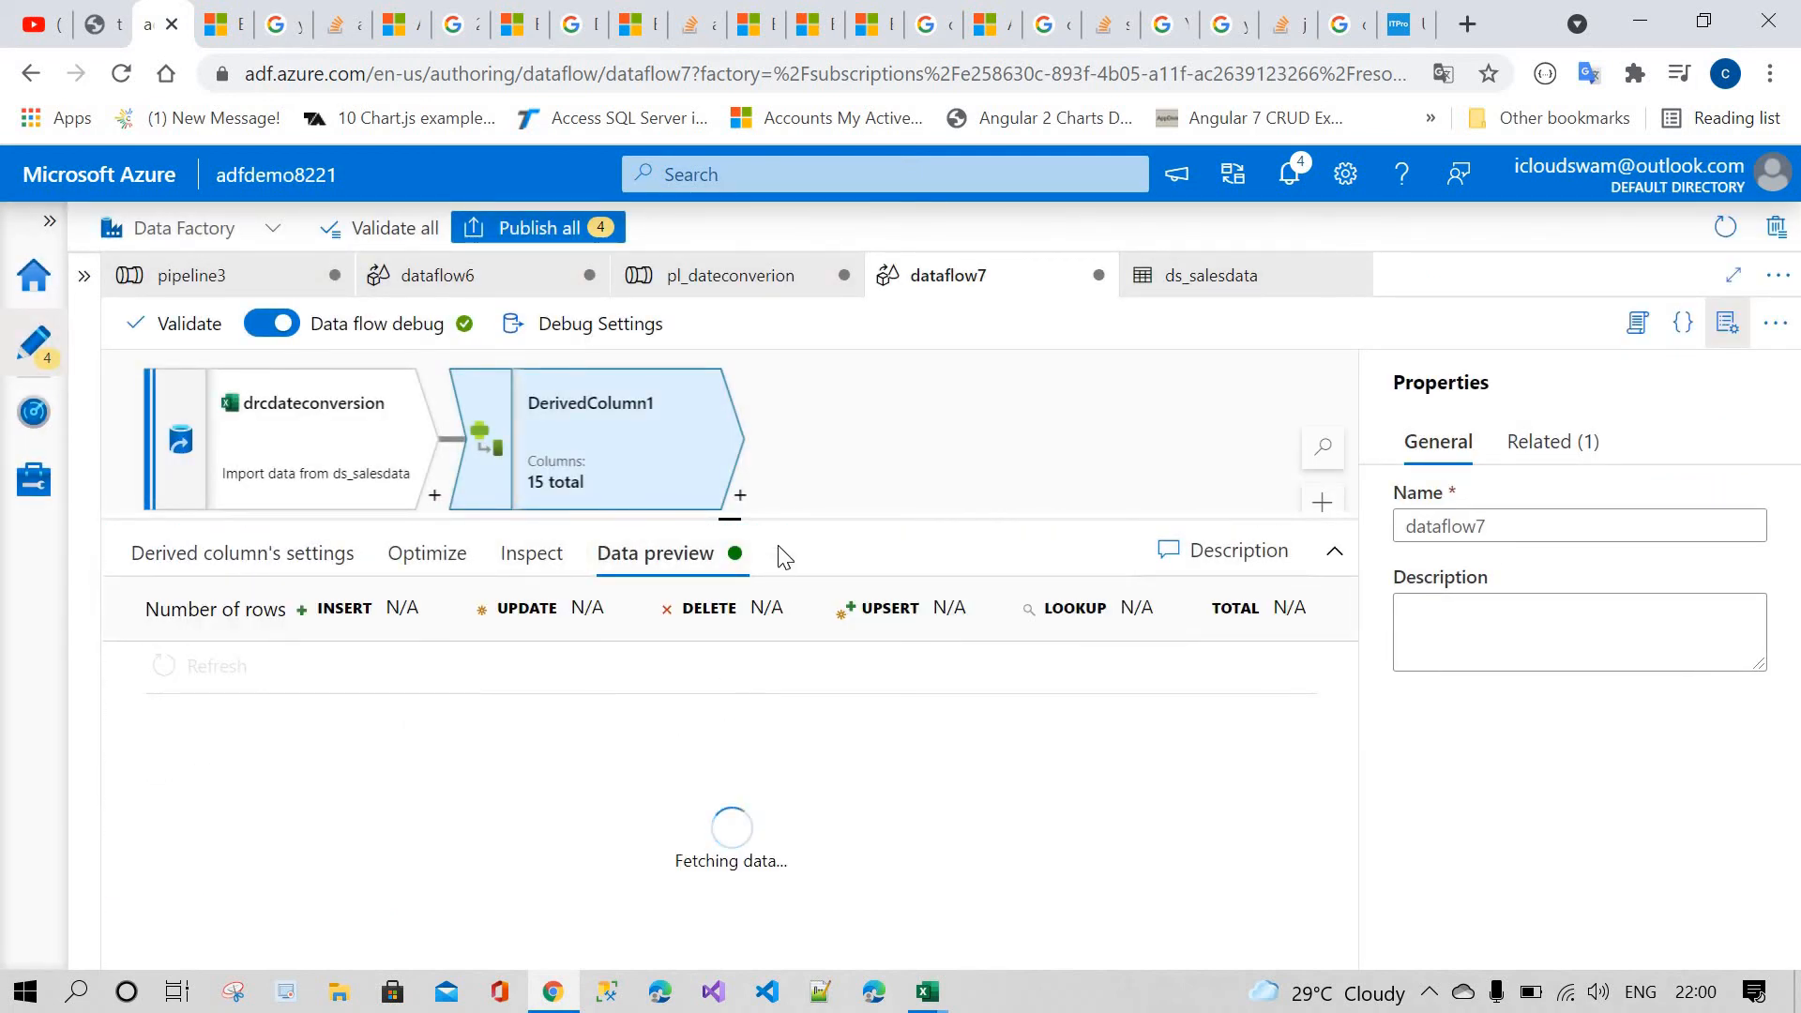
pyautogui.moveTo(759, 518); pyautogui.dragTo(765, 473)
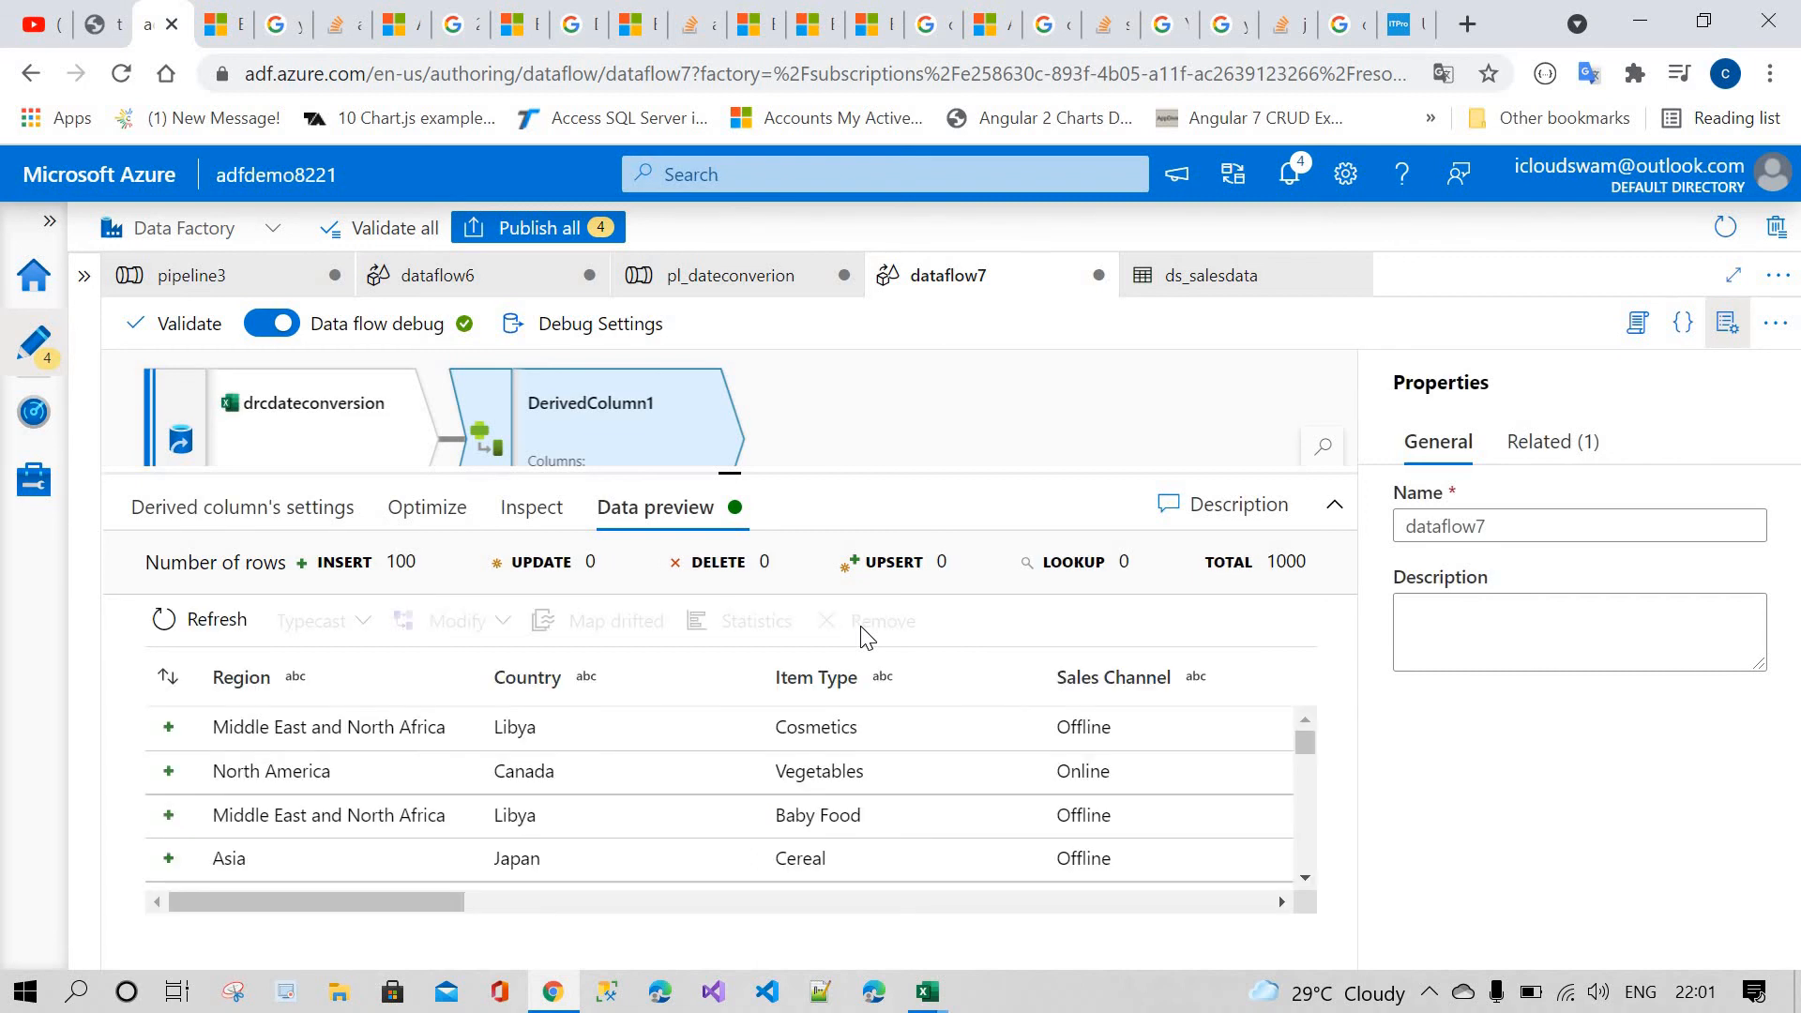
pyautogui.click(504, 905)
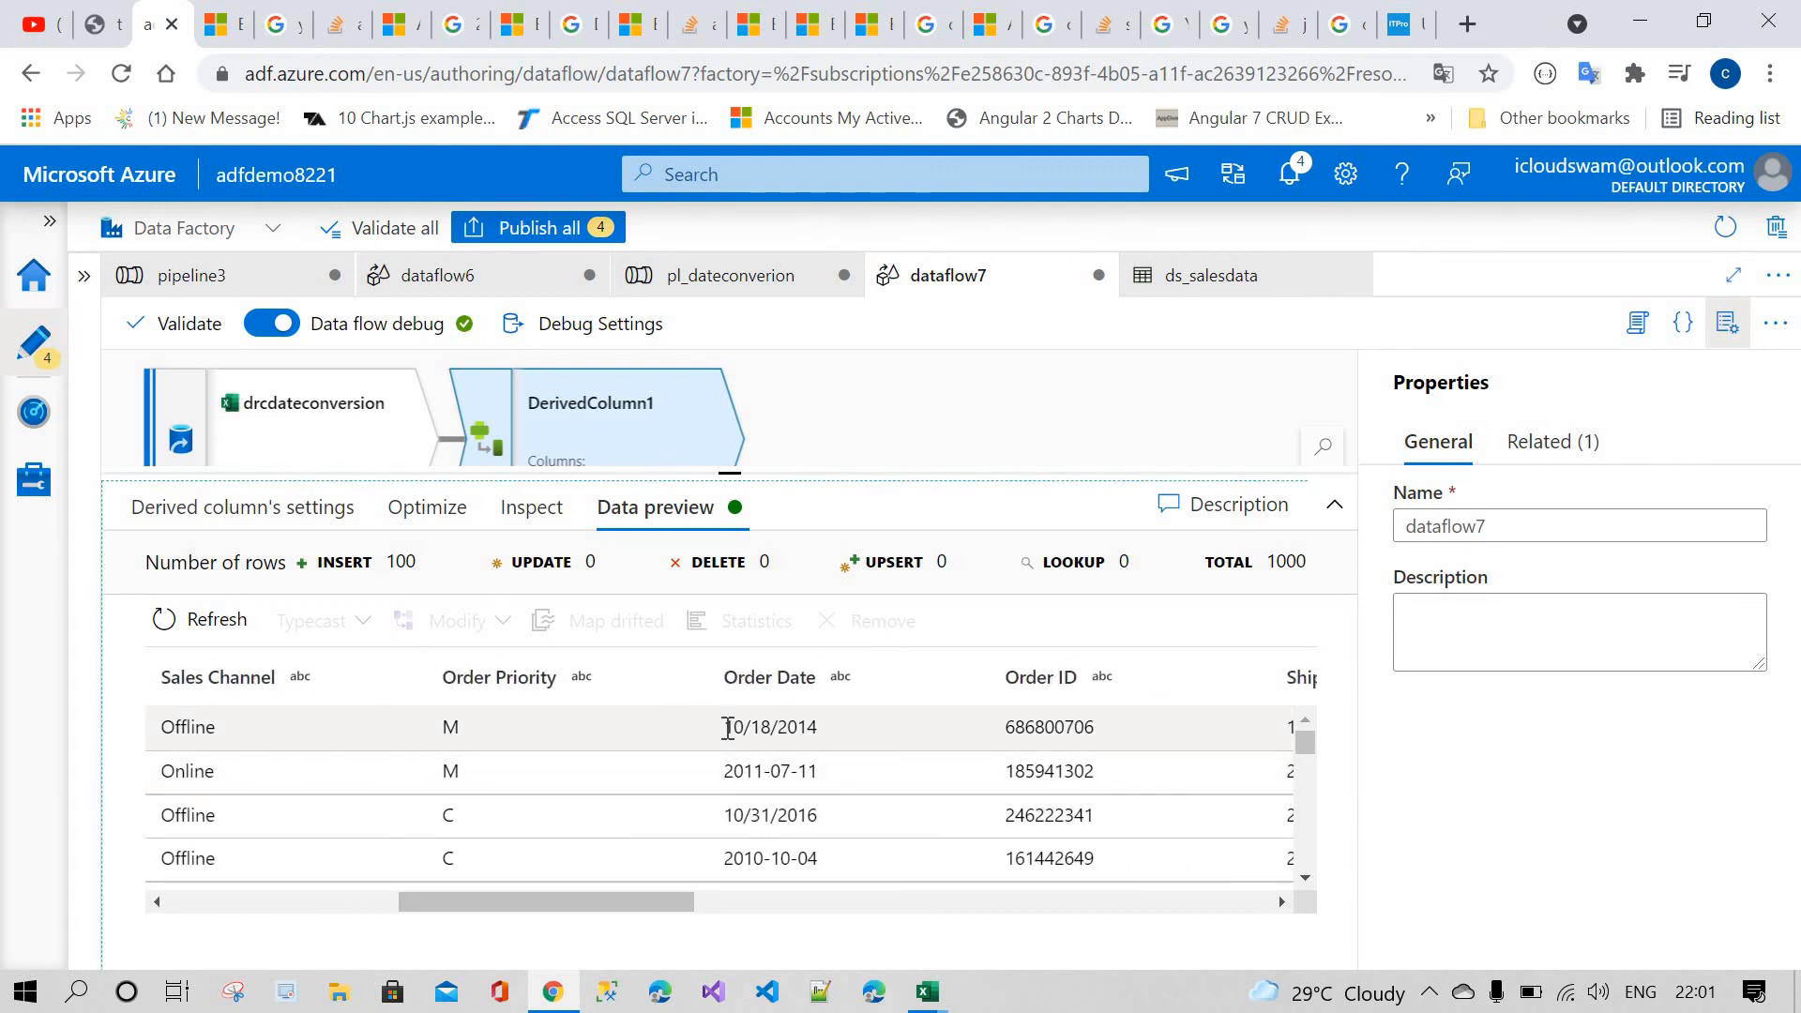
pyautogui.moveTo(728, 729); pyautogui.dragTo(777, 729)
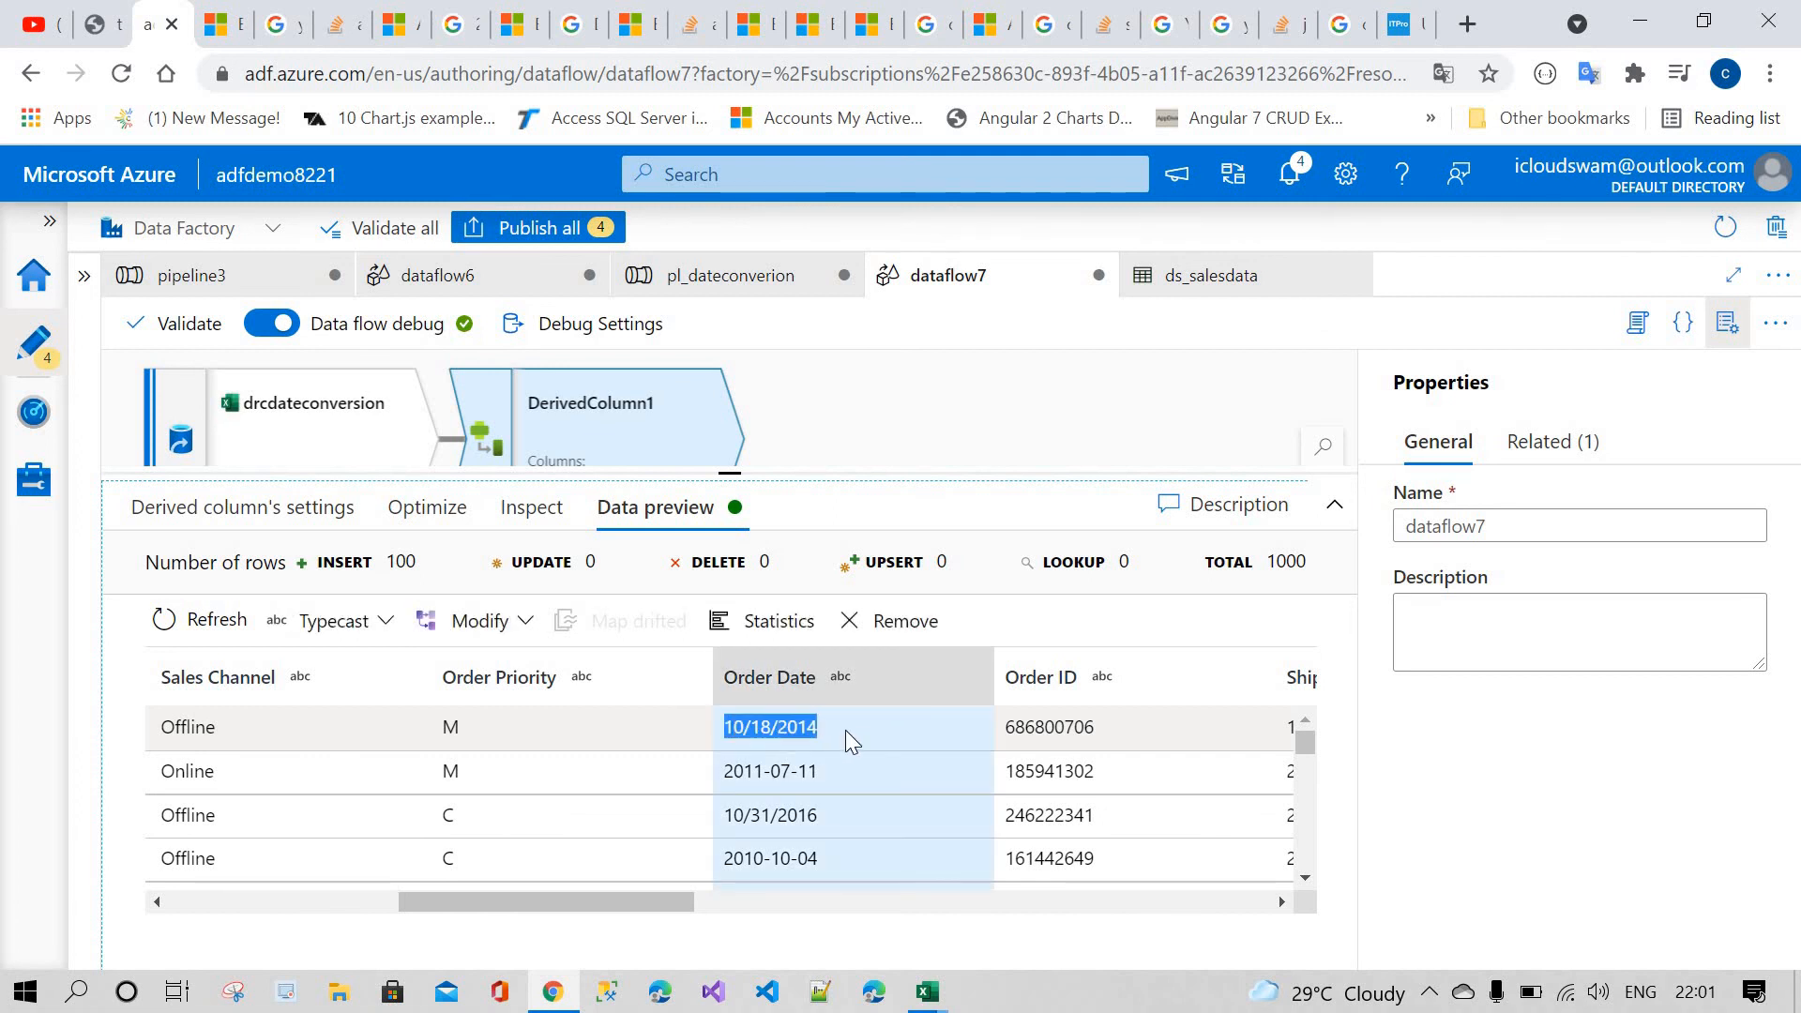
pyautogui.click(749, 725)
pyautogui.moveTo(728, 903); pyautogui.dragTo(1254, 932)
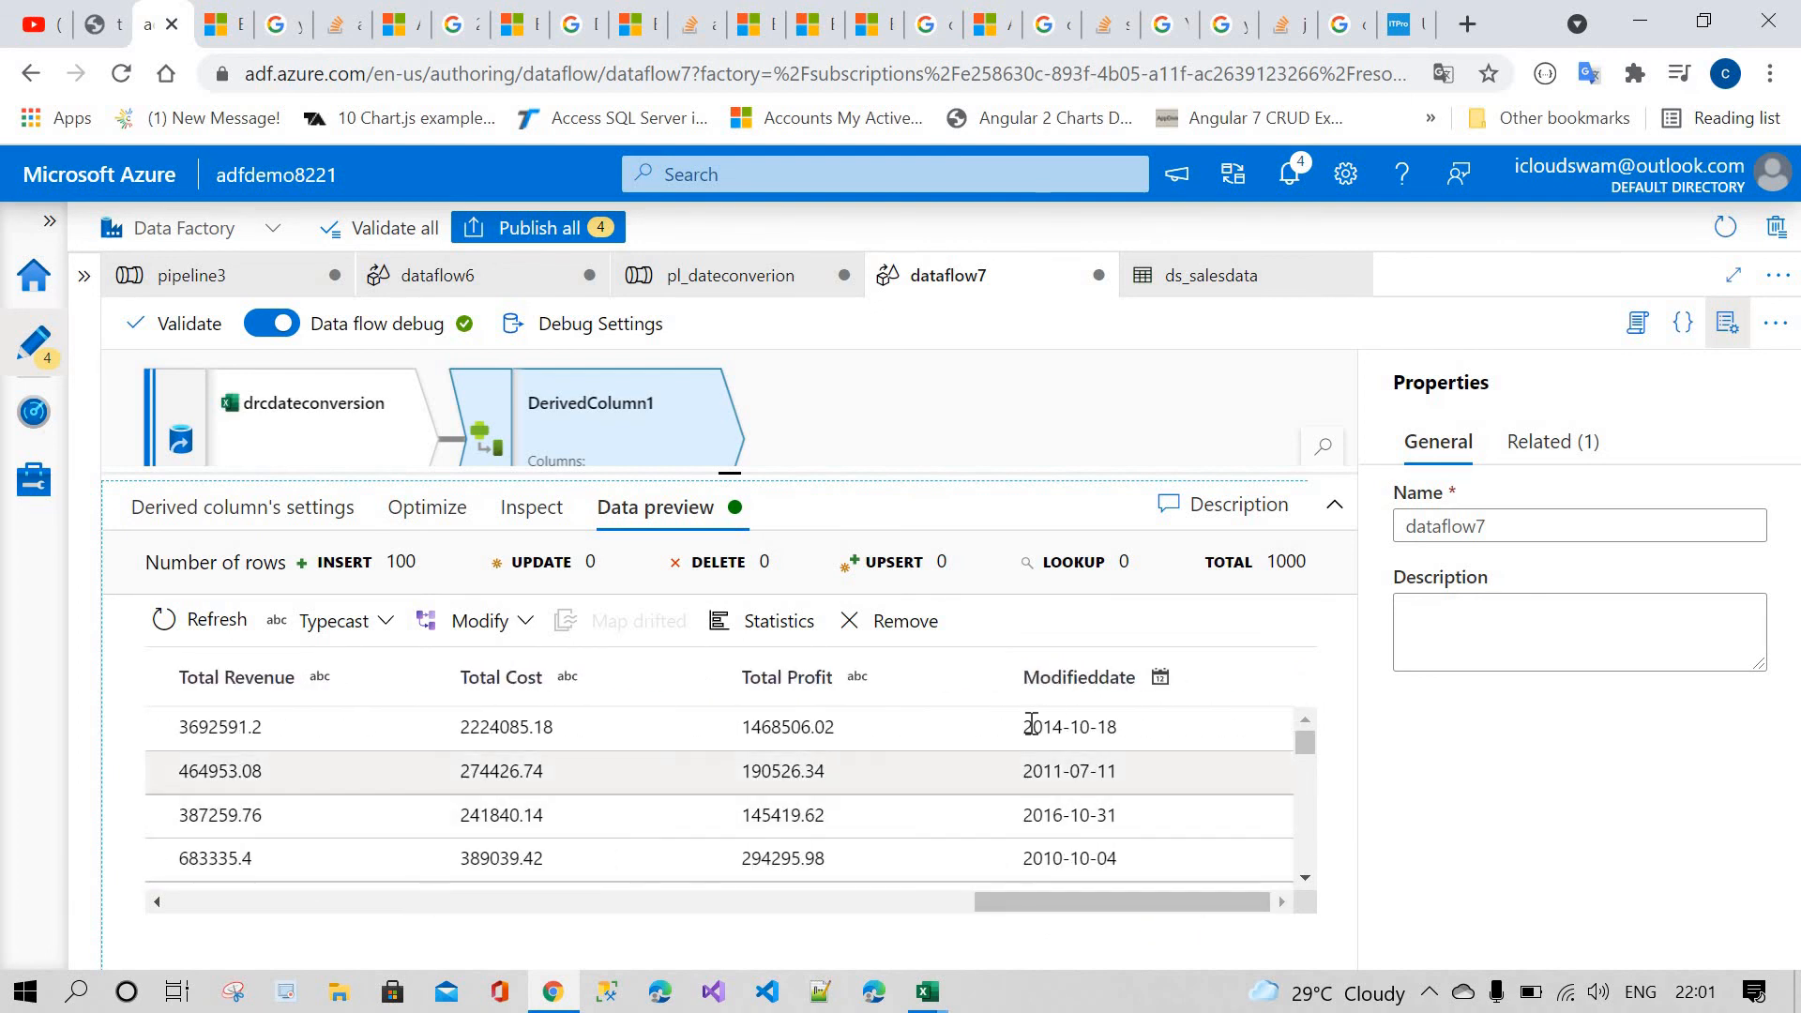
pyautogui.moveTo(1022, 729); pyautogui.dragTo(1138, 743)
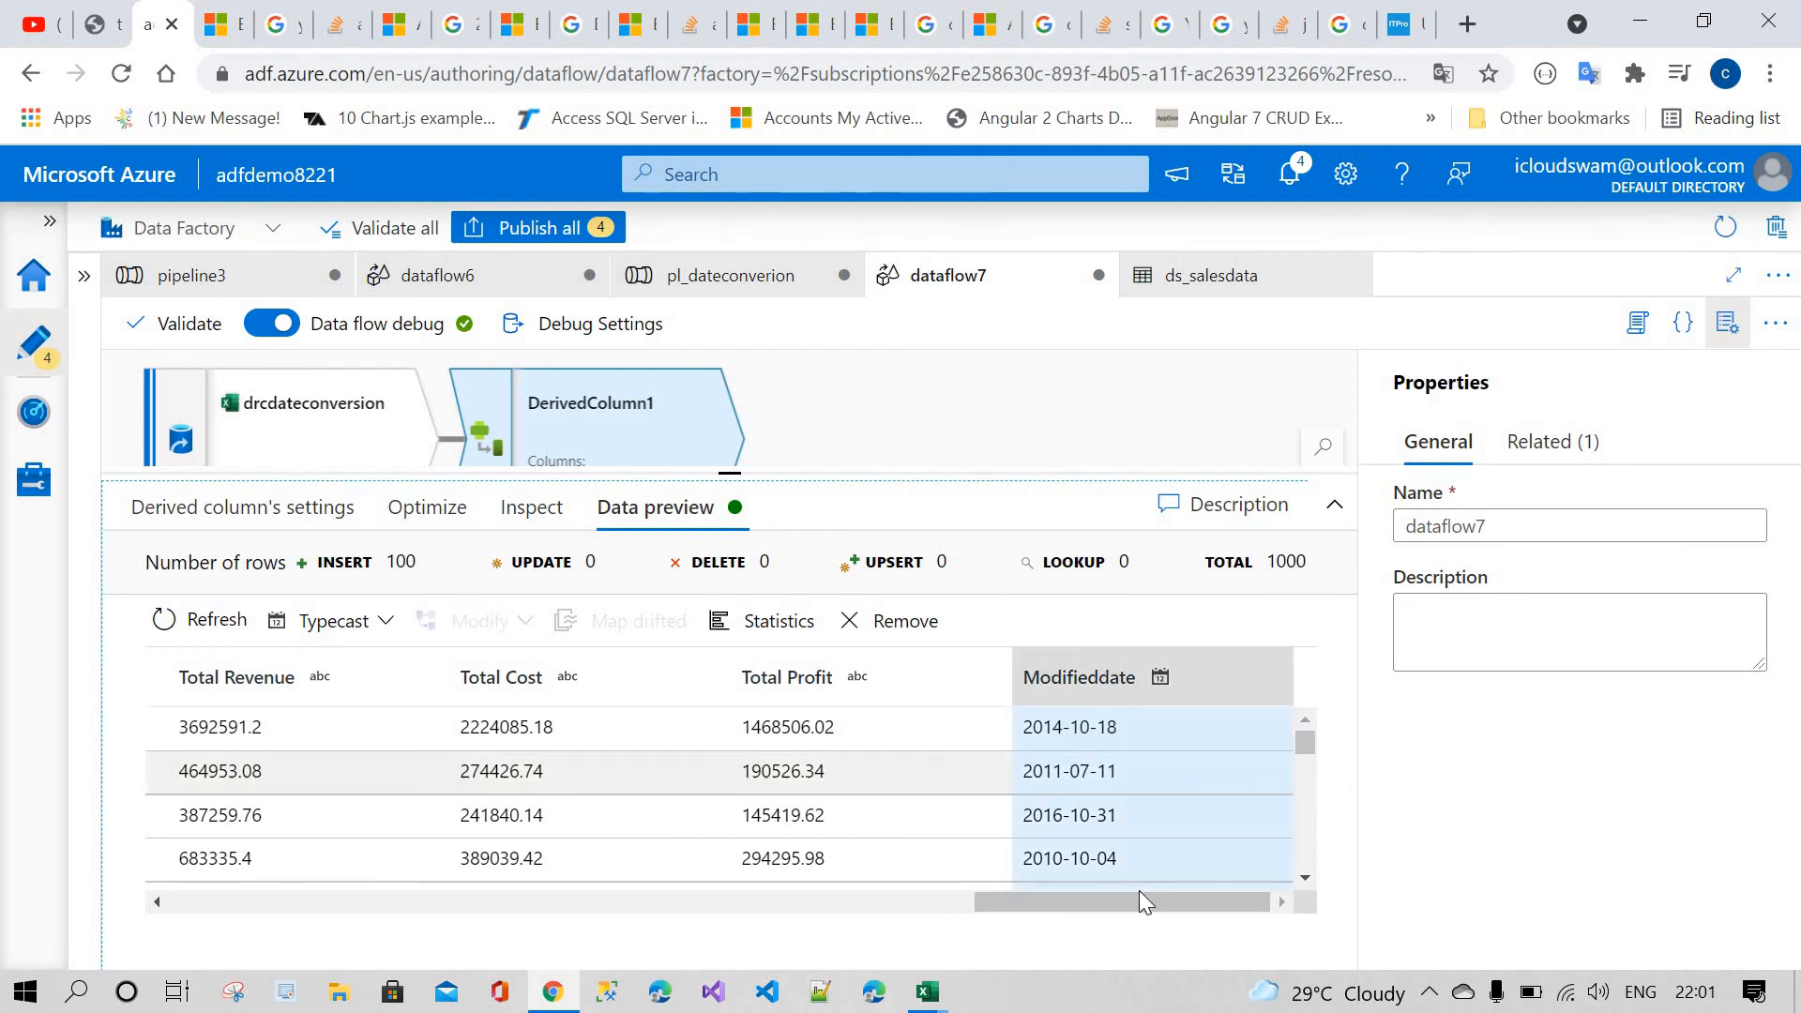
# - Compare the third row's Order Date with its Modifieddate value in the data preview
pyautogui.moveTo(1138, 891); pyautogui.dragTo(595, 897)
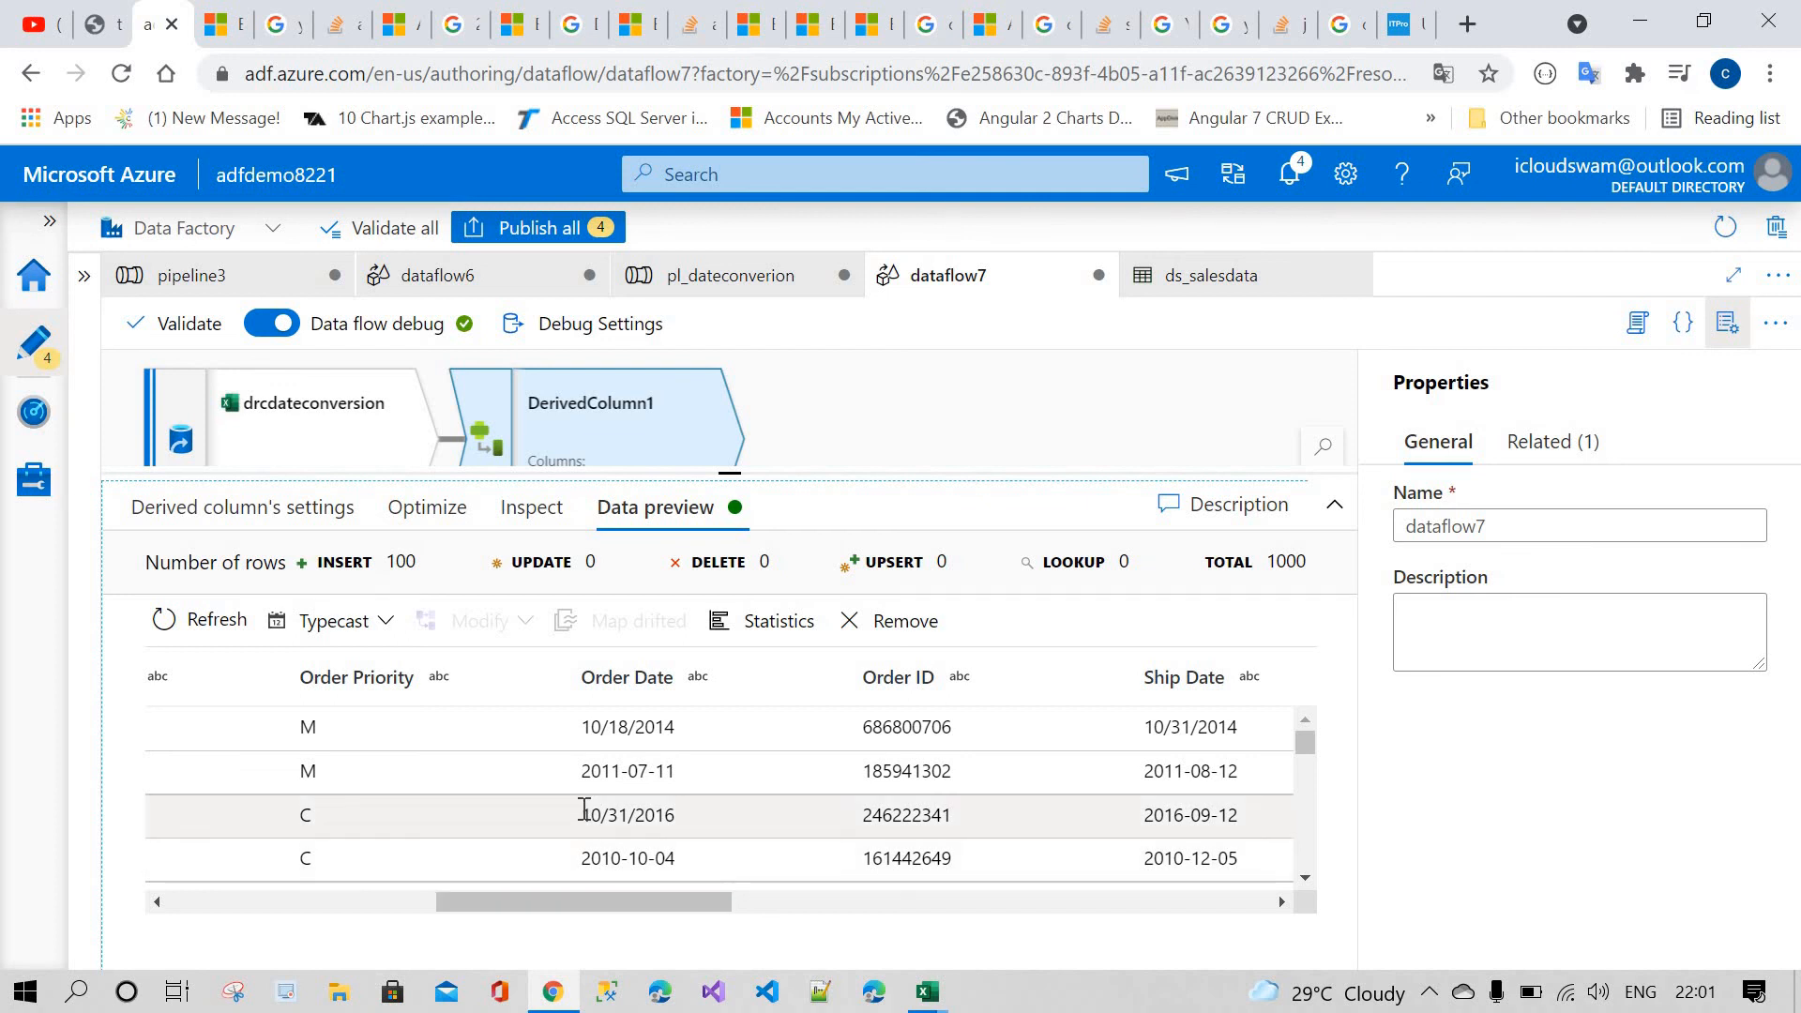
pyautogui.click(595, 815)
pyautogui.doubleClick(595, 815)
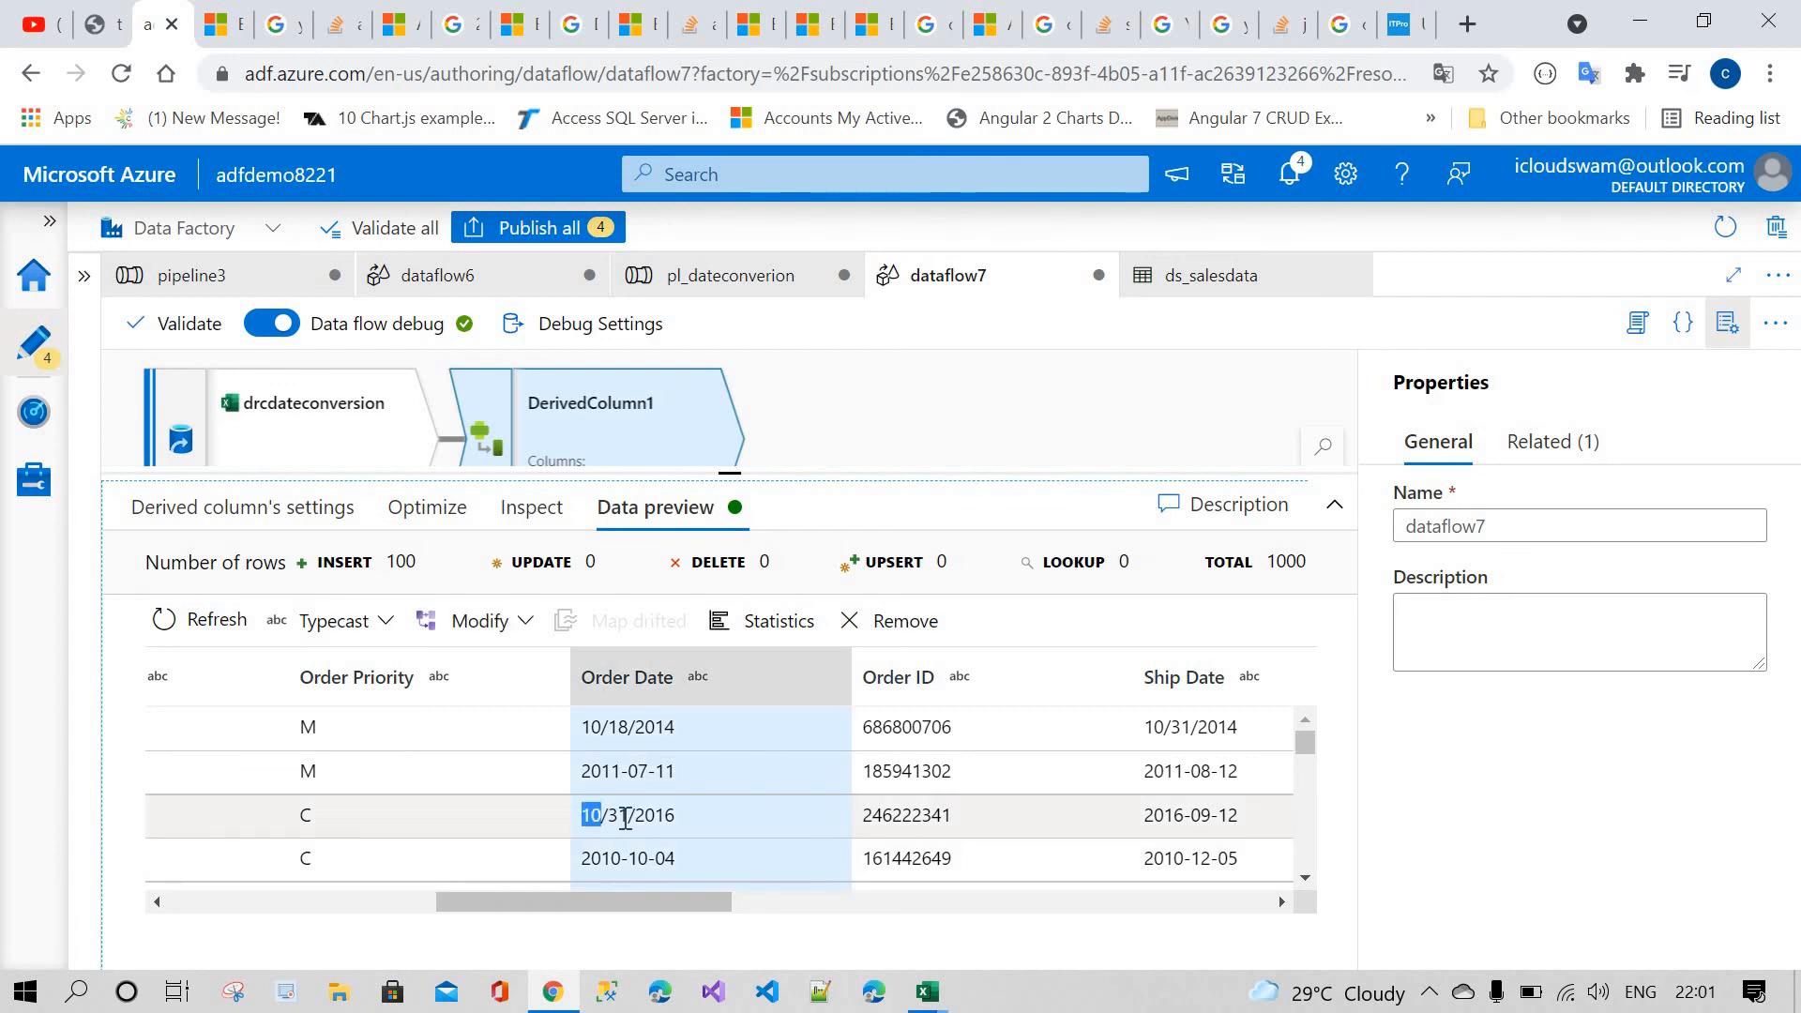
pyautogui.click(680, 824)
pyautogui.moveTo(665, 821); pyautogui.dragTo(581, 815)
pyautogui.click(685, 818)
pyautogui.moveTo(582, 817); pyautogui.dragTo(723, 819)
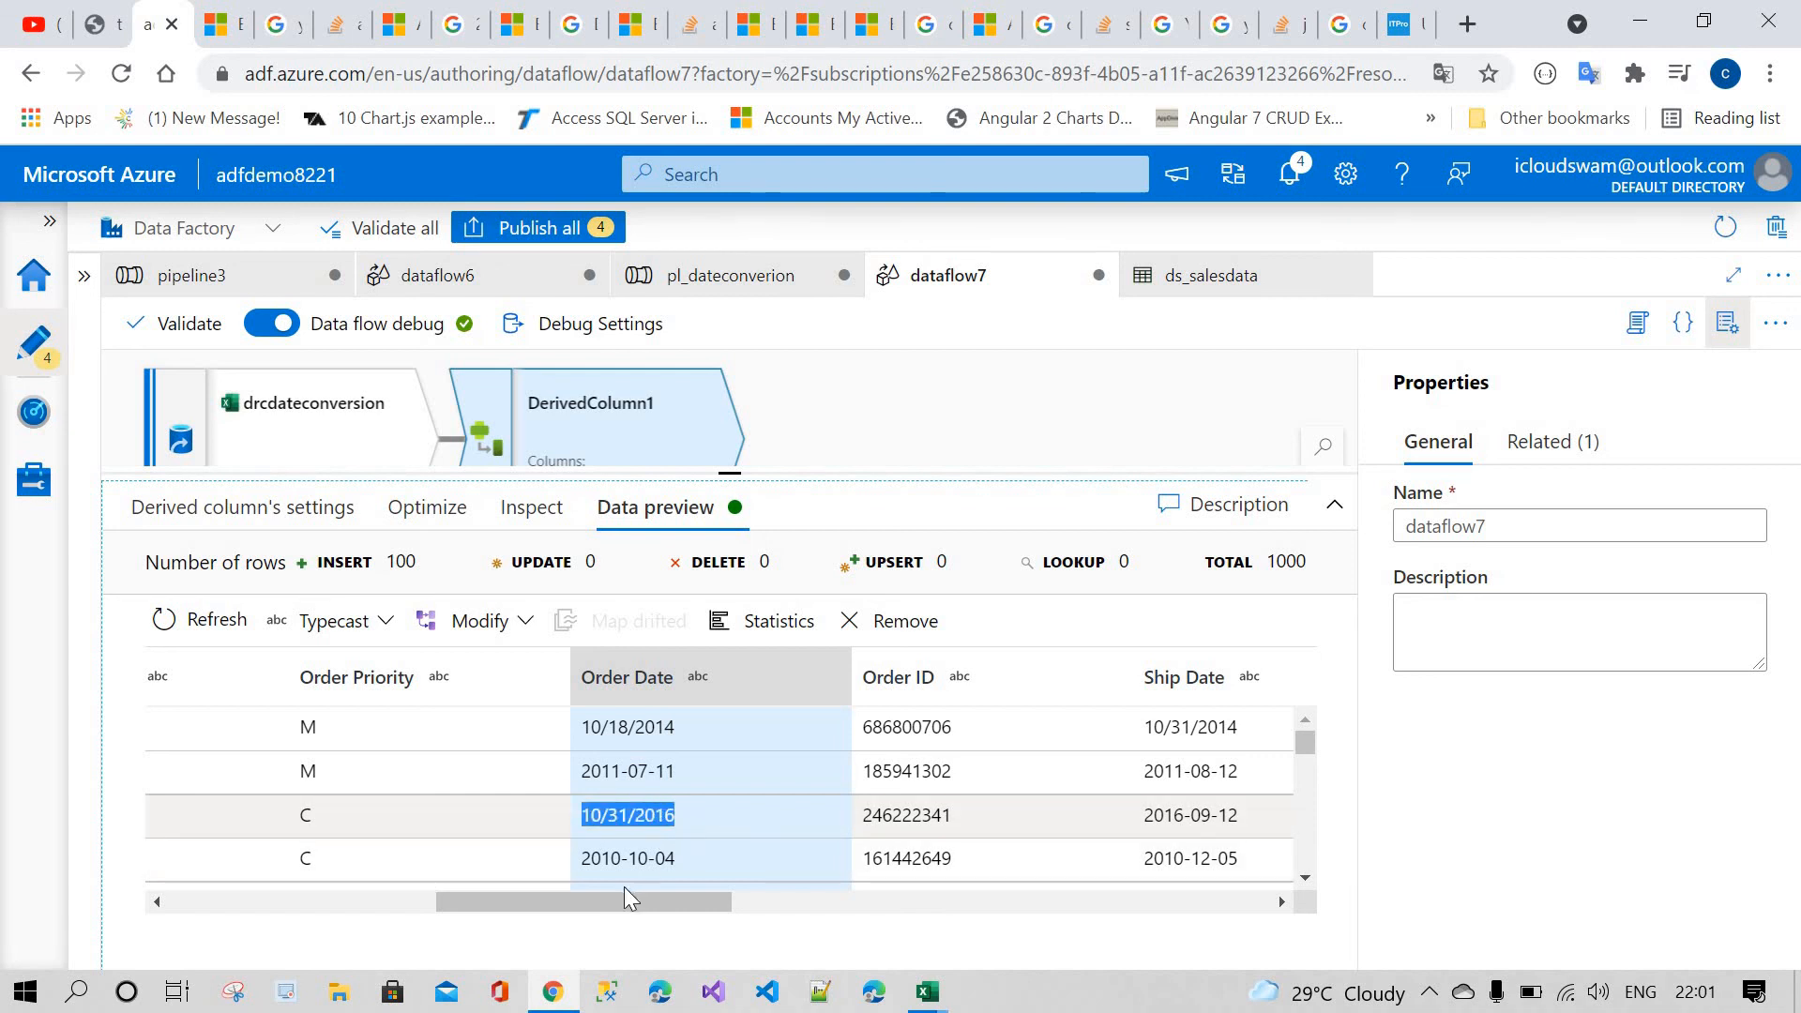
pyautogui.moveTo(619, 899); pyautogui.dragTo(1198, 942)
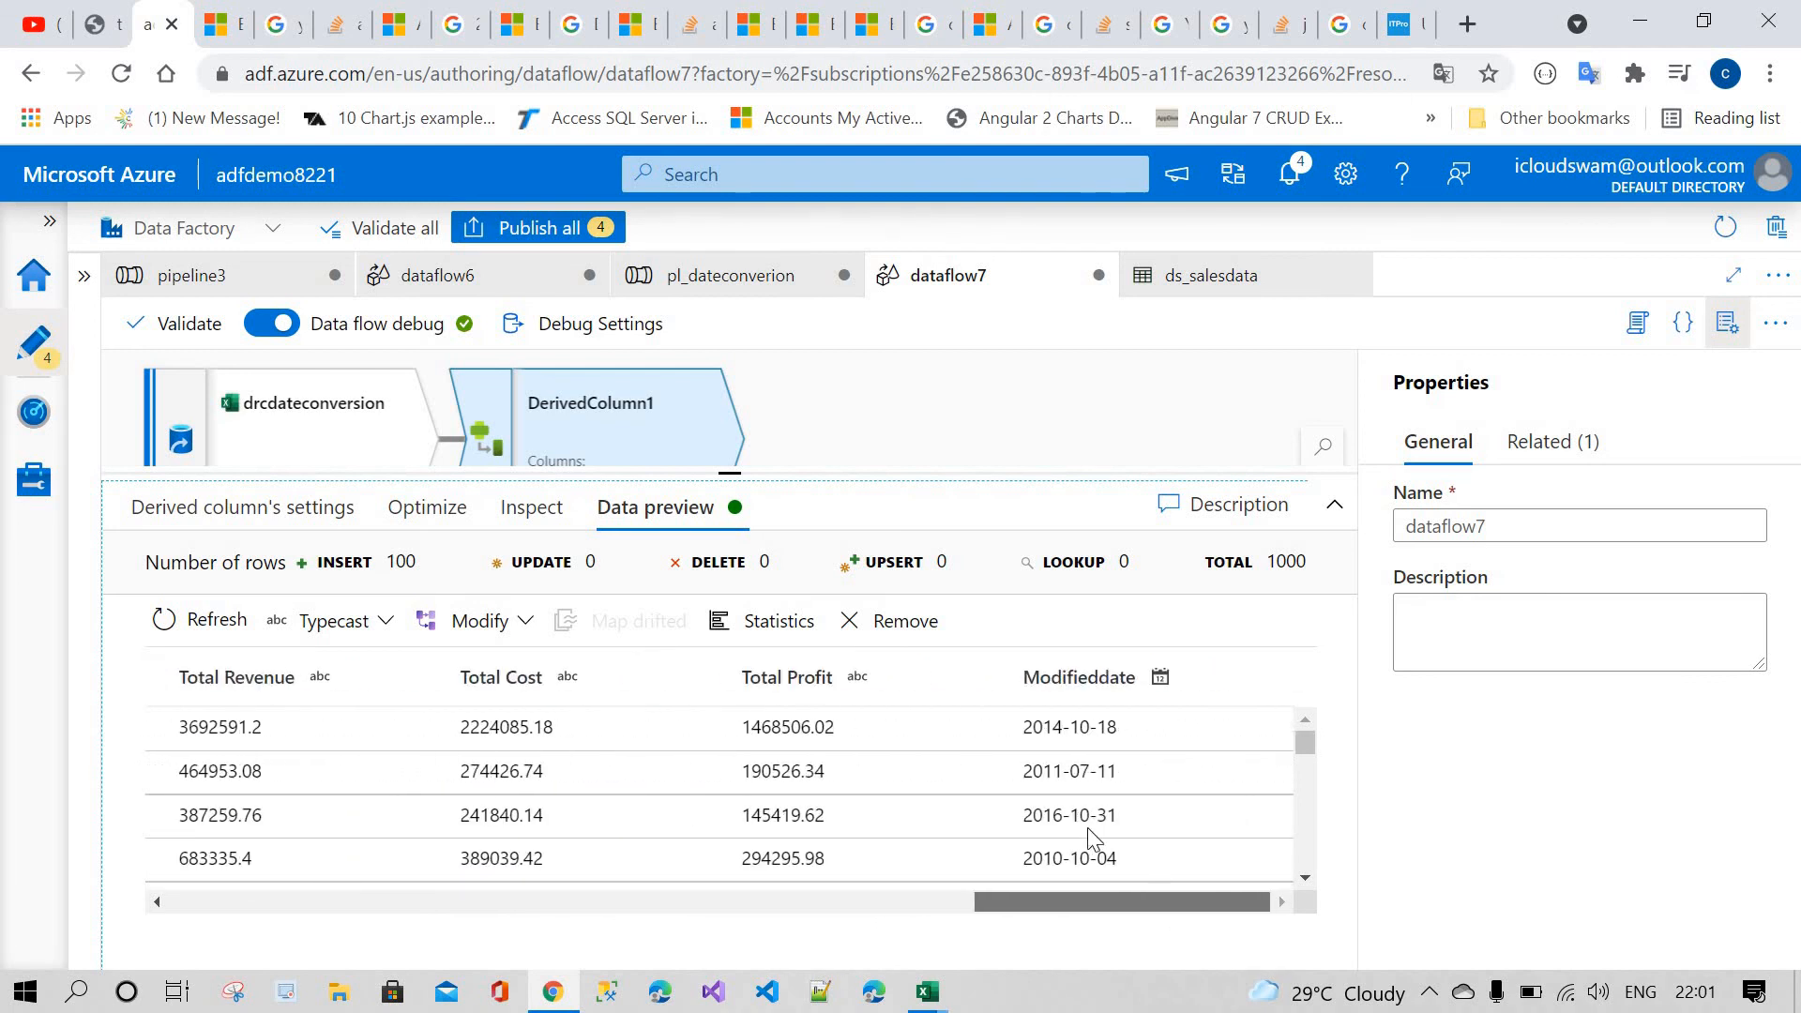
pyautogui.moveTo(1076, 816); pyautogui.dragTo(1161, 809)
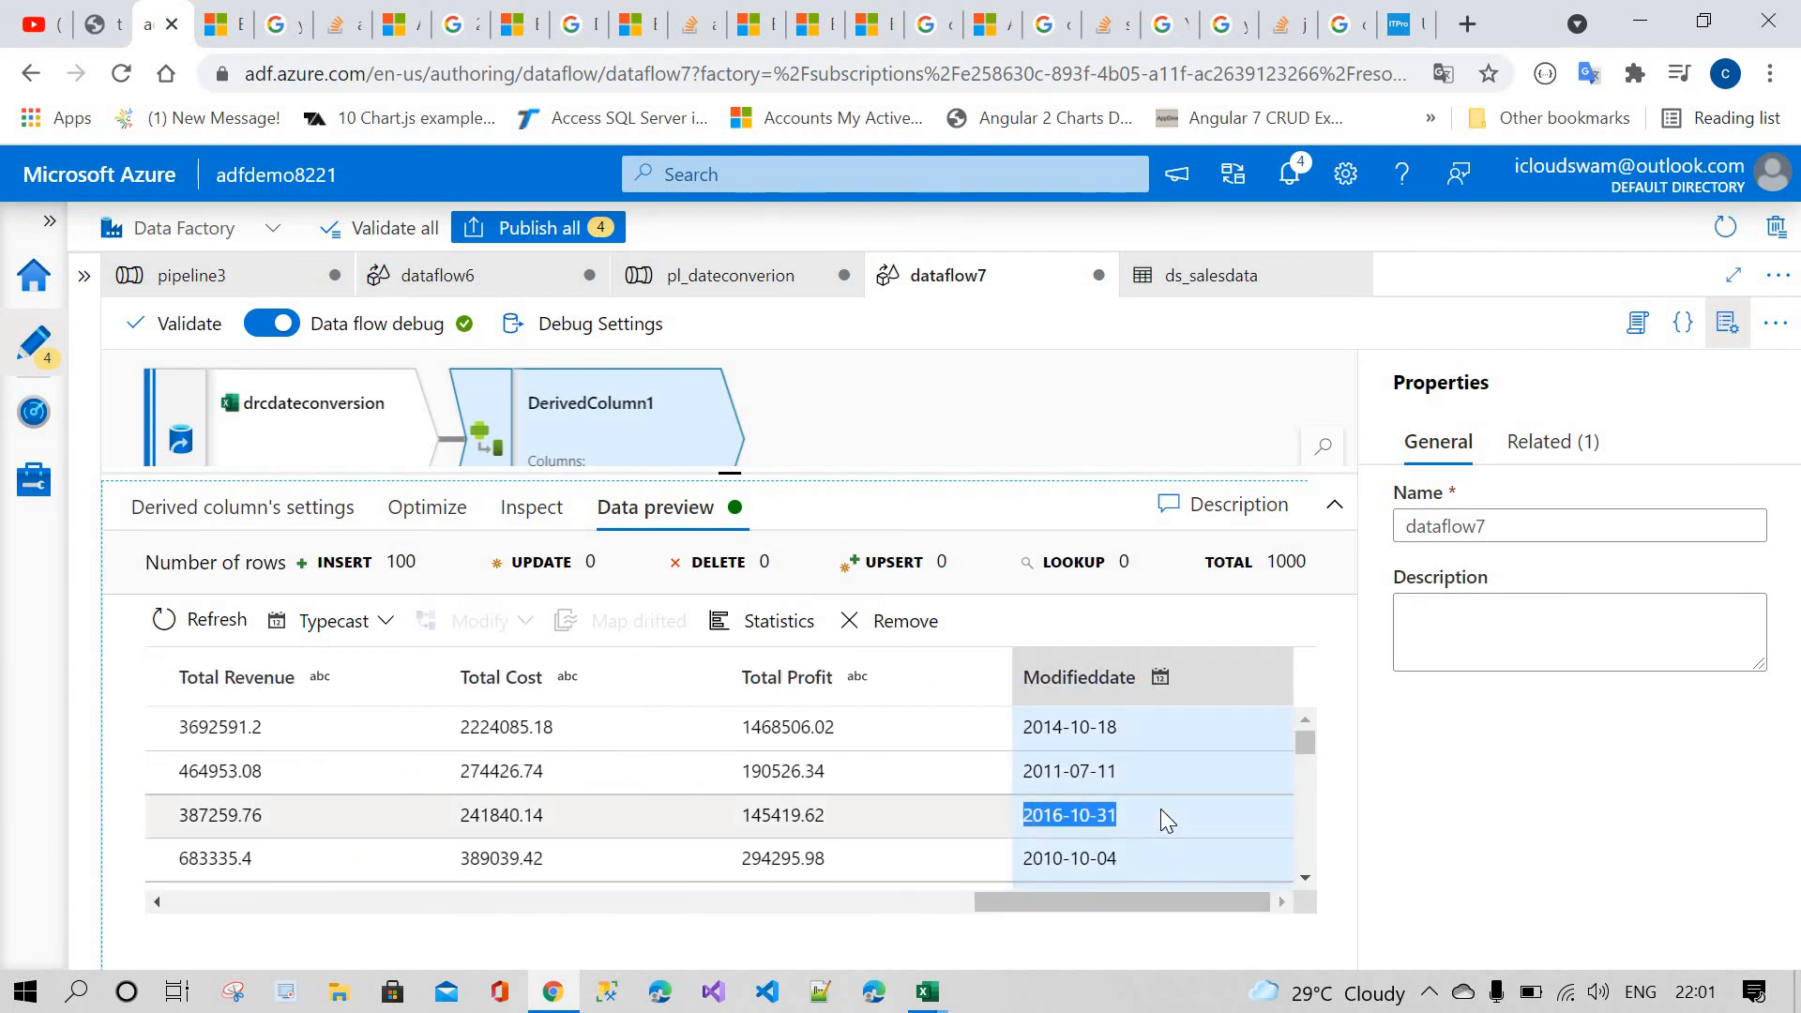